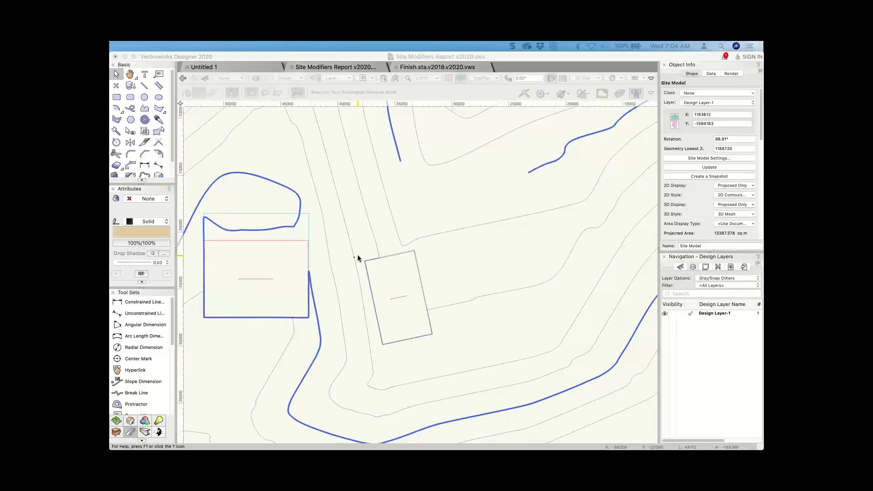
Rotate the plan about the upper-left corner of the tilted rectangular pad, aligning its upper edge horizontally at -11.99°
{"action": "scroll", "coordinate": [366, 260], "scroll_direction": "up", "scroll_amount": 2}
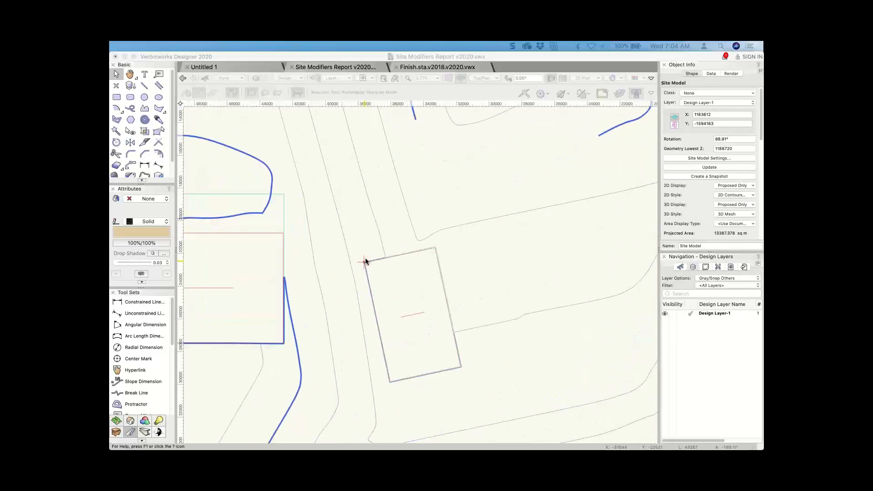
{"action": "middle_click_drag", "start_coordinate": [366, 261], "coordinate": [408, 199]}
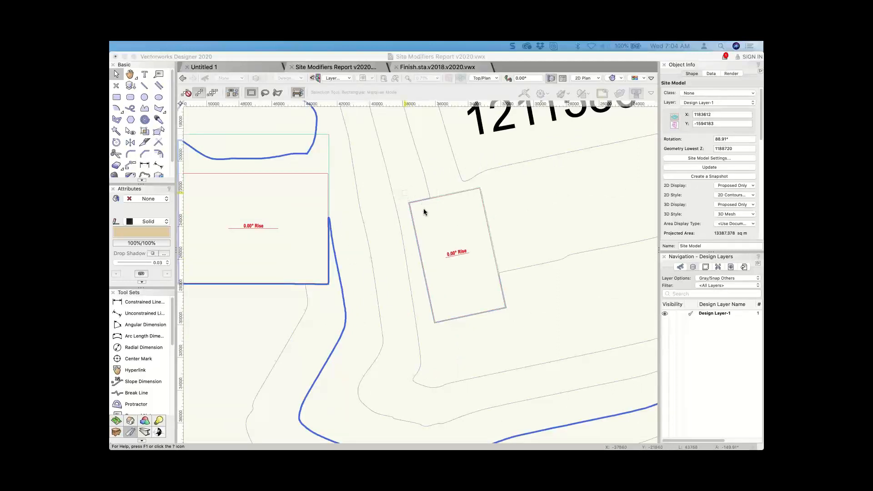
{"action": "scroll", "coordinate": [448, 227], "scroll_direction": "up", "scroll_amount": 2}
{"action": "scroll", "coordinate": [448, 228], "scroll_direction": "up", "scroll_amount": 2}
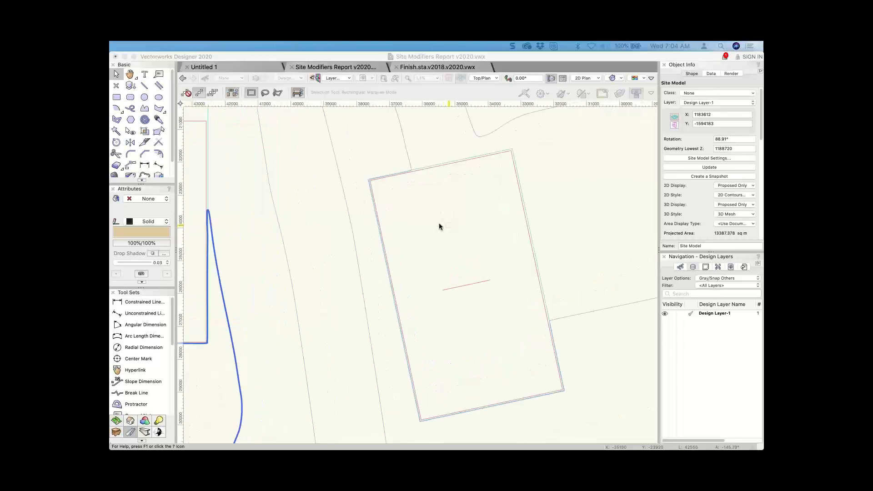
{"action": "middle_click_drag", "start_coordinate": [440, 226], "coordinate": [396, 211]}
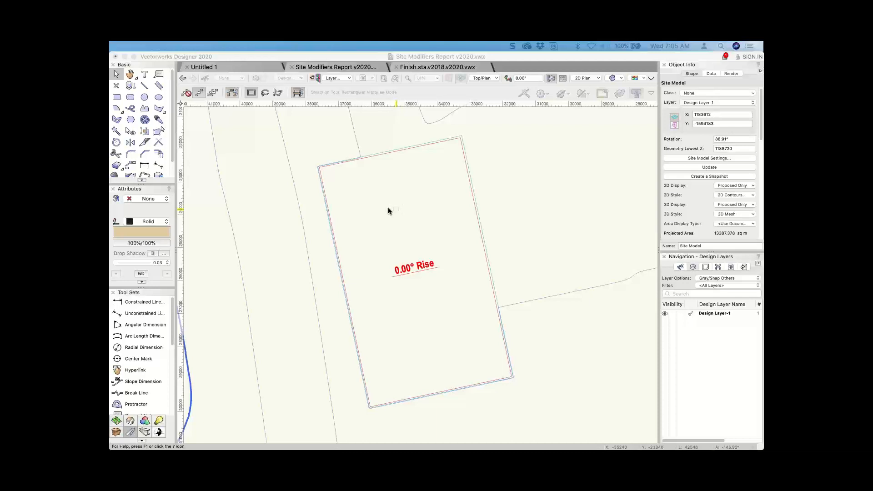
{"action": "left_click", "coordinate": [507, 80]}
{"action": "left_click", "coordinate": [507, 80]}
{"action": "left_click", "coordinate": [507, 80]}
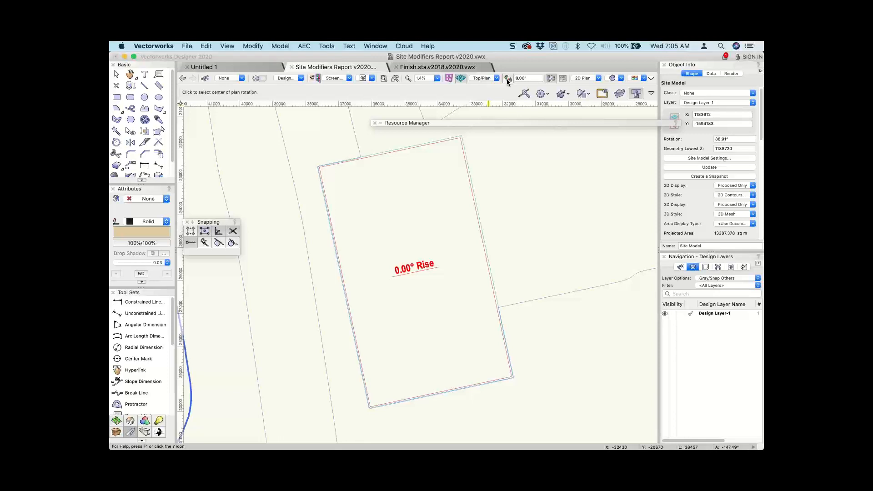
{"action": "left_click", "coordinate": [508, 80]}
{"action": "left_click", "coordinate": [319, 168]}
{"action": "left_click", "coordinate": [436, 143]}
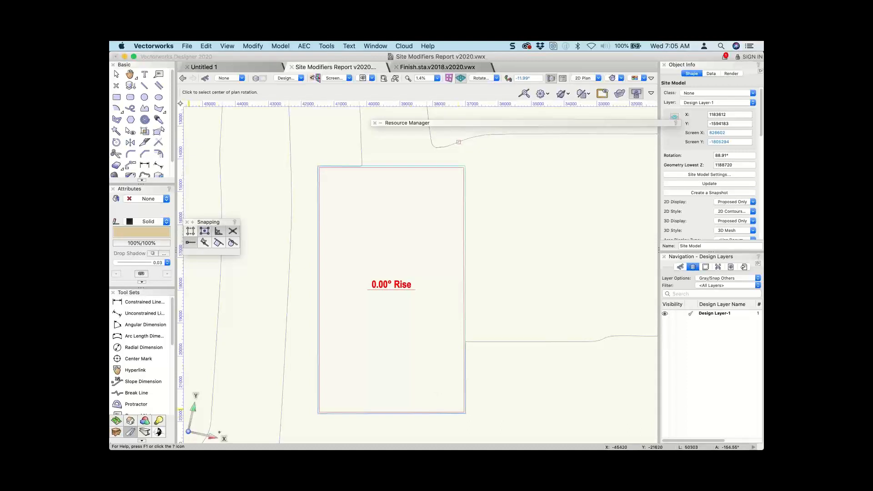
{"action": "left_click", "coordinate": [203, 416]}
Save the current view as "roatated plan", keeping view orientation, zoom and pan but excluding layer and class visibility
{"action": "left_click", "coordinate": [372, 79]}
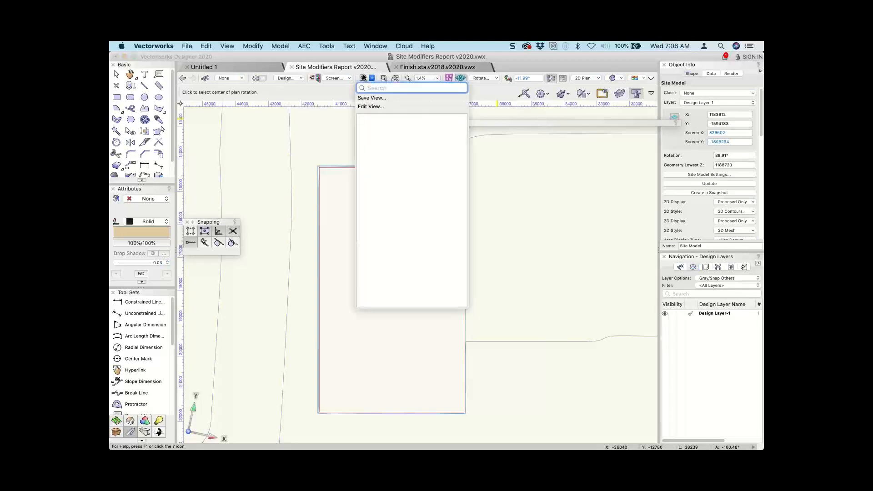
{"action": "left_click", "coordinate": [363, 78]}
{"action": "left_click", "coordinate": [364, 77]}
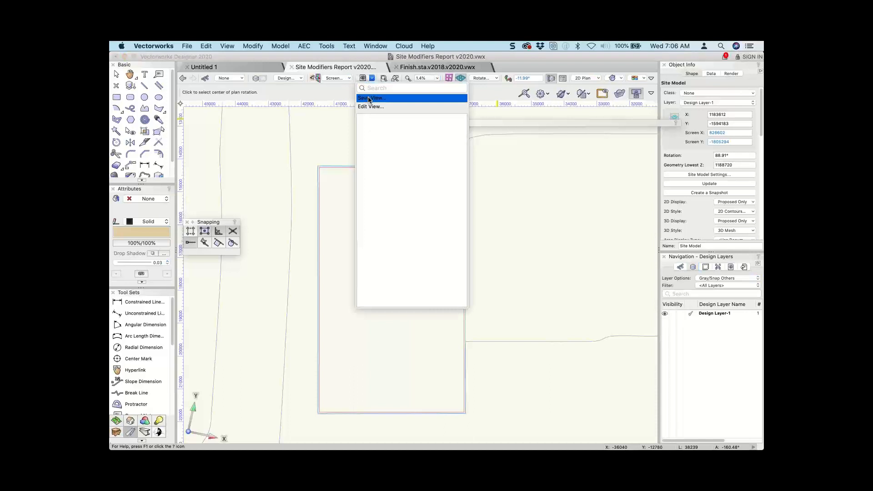
{"action": "left_click", "coordinate": [369, 98]}
{"action": "type", "text": "roatated plan"}
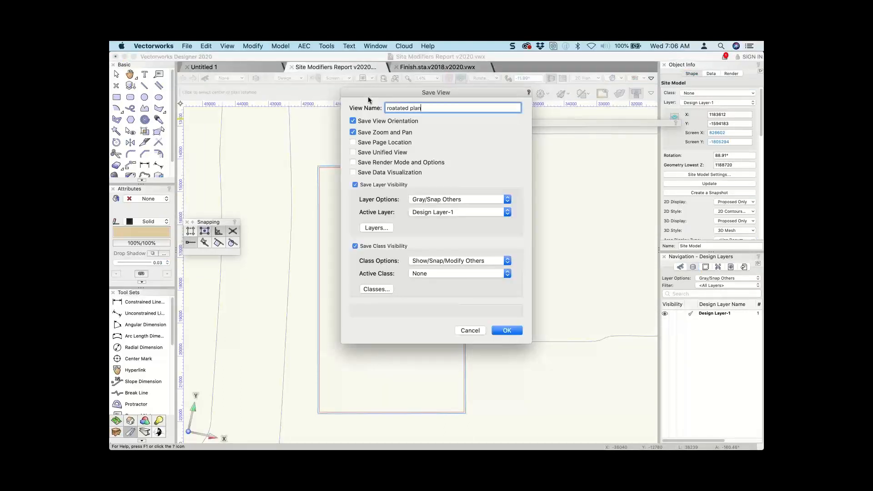
{"action": "left_click", "coordinate": [355, 185]}
{"action": "left_click", "coordinate": [367, 247]}
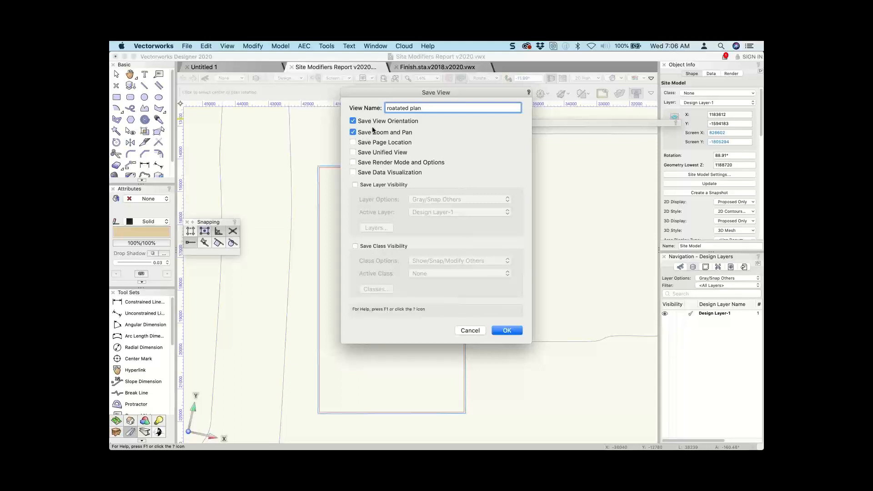
{"action": "left_click", "coordinate": [506, 331]}
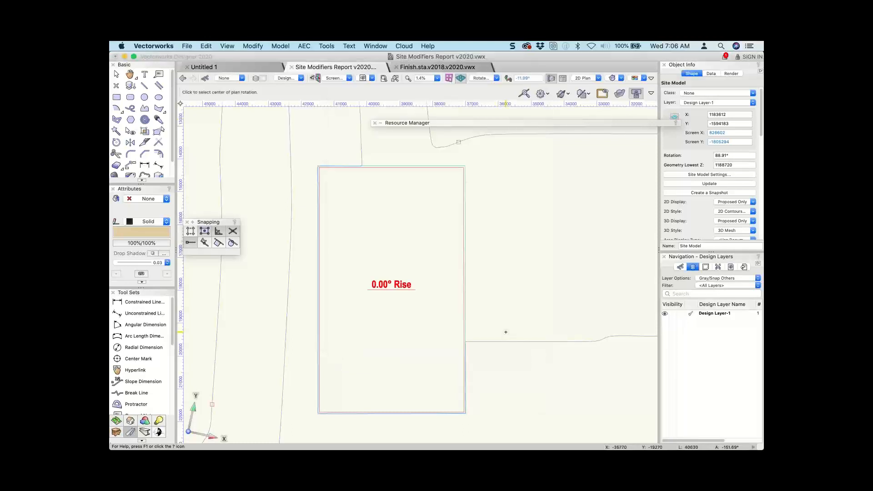
Return to the unrotated Top/Plan view and look at the pad beside the 13104 contour label
{"action": "left_click_drag", "start_coordinate": [506, 332], "coordinate": [395, 323]}
{"action": "key", "text": "super+5"}
{"action": "scroll", "coordinate": [382, 308], "scroll_direction": "down", "scroll_amount": 2}
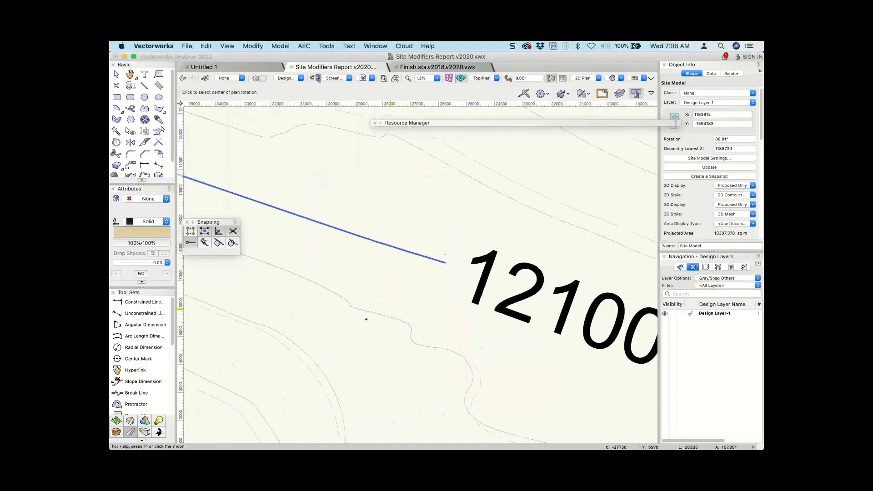
{"action": "scroll", "coordinate": [365, 322], "scroll_direction": "down", "scroll_amount": 3}
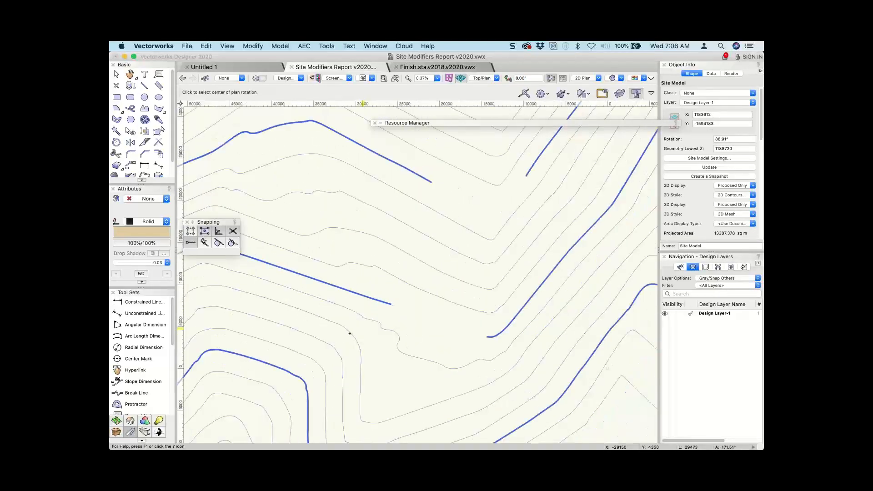
{"action": "scroll", "coordinate": [343, 335], "scroll_direction": "down", "scroll_amount": 1}
{"action": "middle_click_drag", "start_coordinate": [335, 337], "coordinate": [535, 237]}
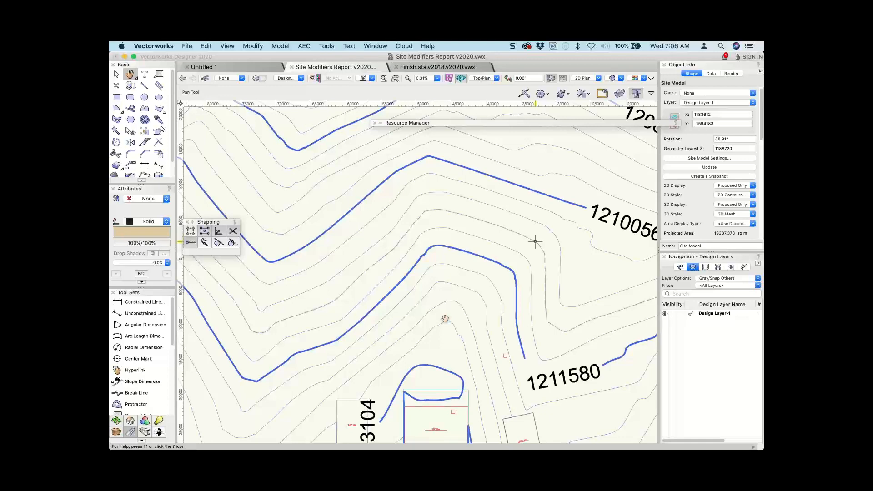
{"action": "middle_click_drag", "start_coordinate": [353, 426], "coordinate": [374, 282]}
{"action": "scroll", "coordinate": [374, 282], "scroll_direction": "up", "scroll_amount": 7}
{"action": "key", "text": "x"}
{"action": "scroll", "coordinate": [349, 192], "scroll_direction": "up", "scroll_amount": 2}
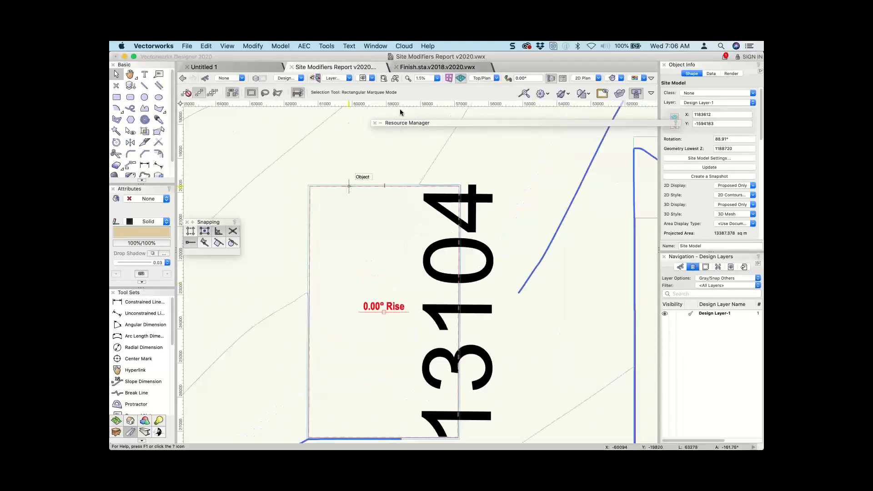
Recall the saved view "roatated plan" and create a 1:100 sheet viewport cropped by a rectangle about 8000 by 8700 around the pad
{"action": "left_click", "coordinate": [372, 78]}
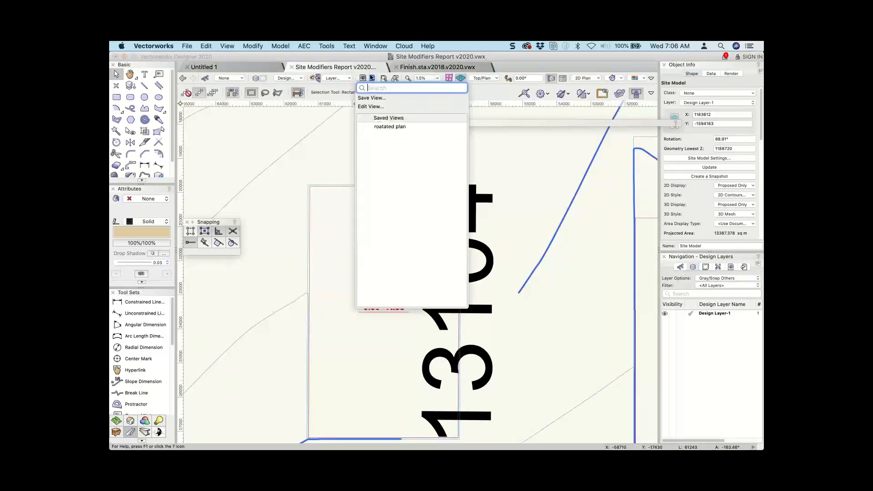
{"action": "left_click", "coordinate": [386, 127]}
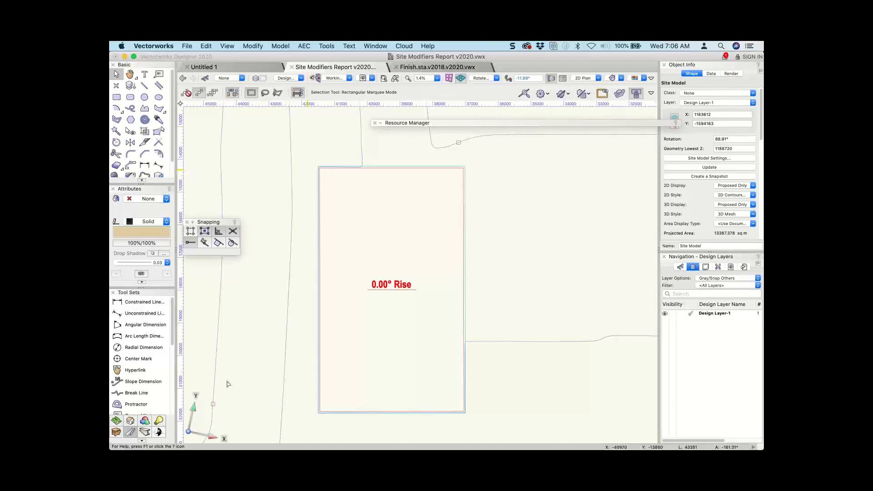
{"action": "left_click", "coordinate": [117, 97]}
{"action": "left_click", "coordinate": [266, 143]}
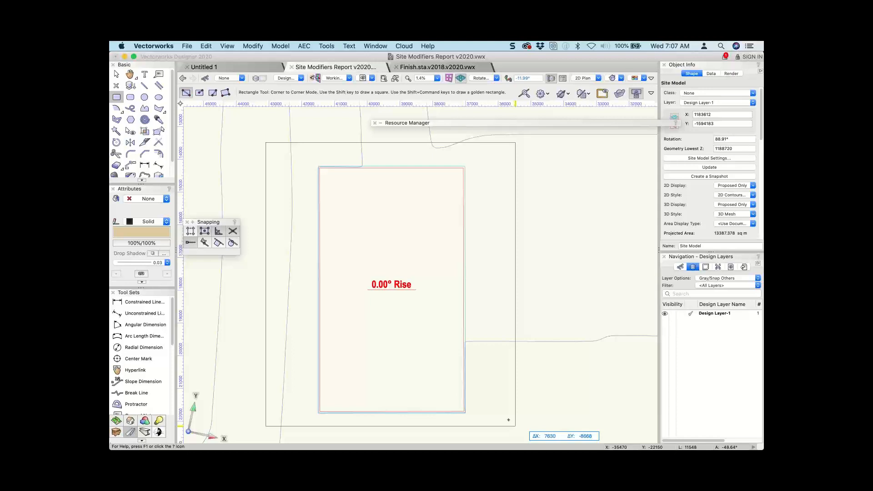
{"action": "left_click", "coordinate": [527, 429]}
{"action": "left_click", "coordinate": [382, 245]}
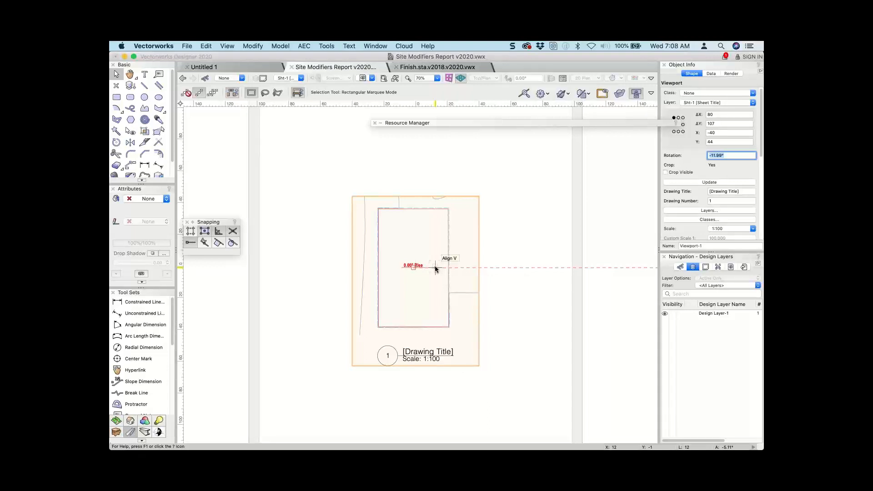
Return from the sheet layer to Design Layer-1 and recall the saved view "roatated plan"
{"action": "left_click", "coordinate": [372, 79]}
{"action": "left_click", "coordinate": [372, 124]}
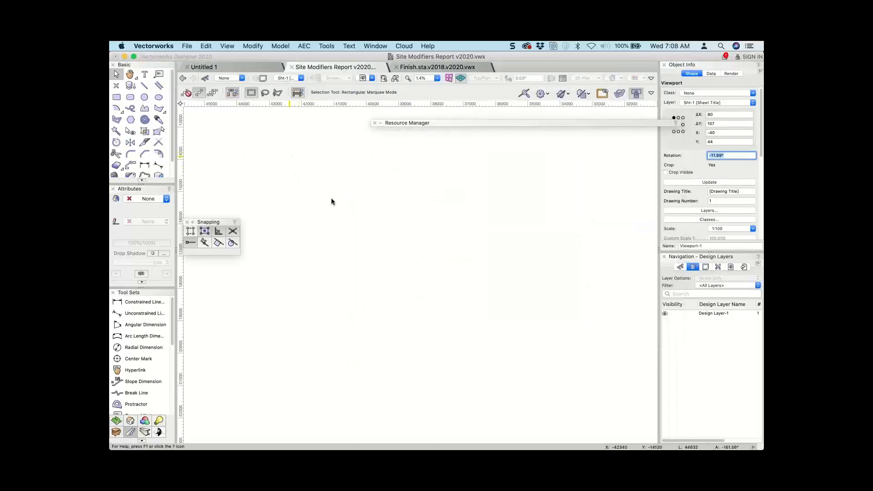
{"action": "scroll", "coordinate": [331, 201], "scroll_direction": "down", "scroll_amount": 5}
{"action": "left_click", "coordinate": [372, 78]}
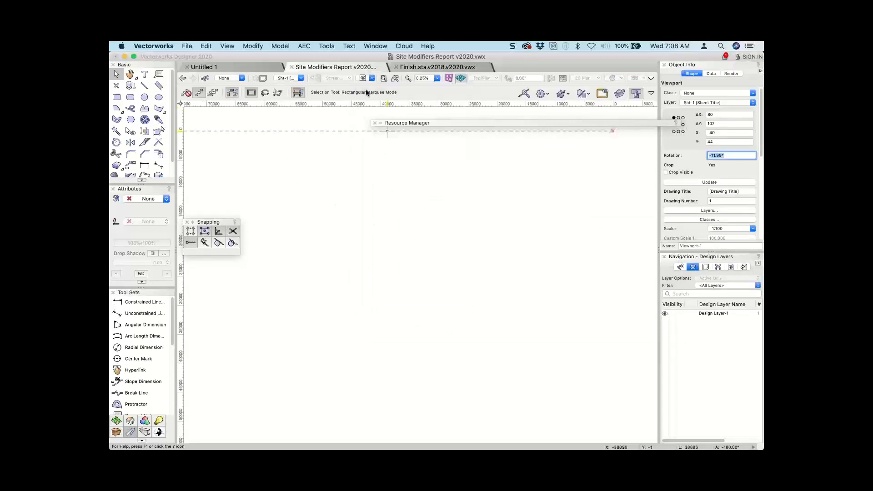
{"action": "left_click", "coordinate": [300, 78]}
{"action": "left_click", "coordinate": [291, 143]}
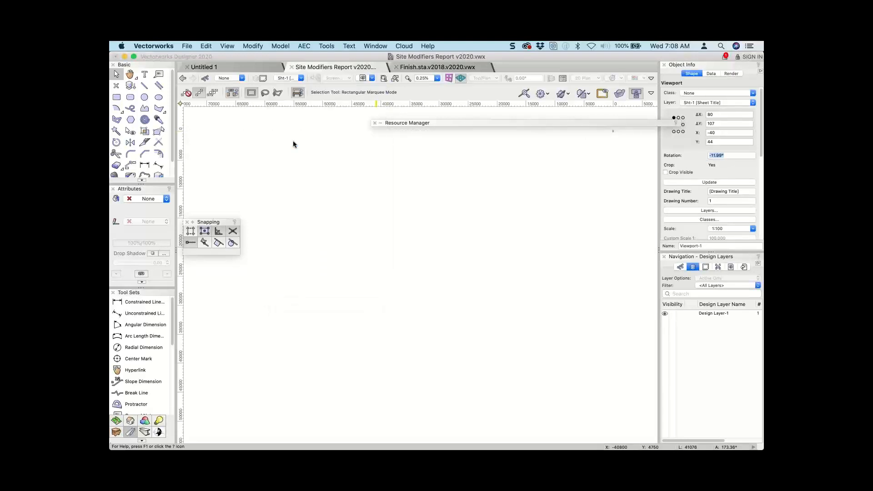
{"action": "left_click", "coordinate": [372, 78]}
{"action": "left_click", "coordinate": [366, 126]}
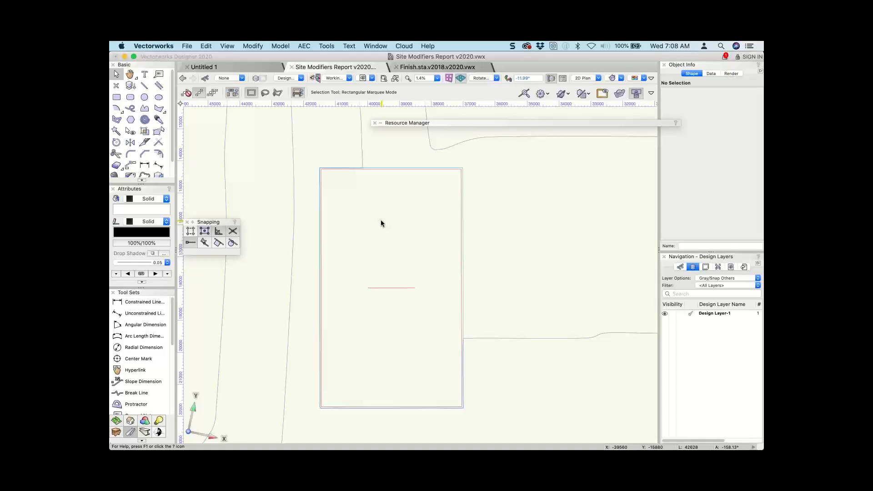
Switch to the Finish.sta.v2018.v2020.vwx drawing and make Site Model the active layer
{"action": "scroll", "coordinate": [381, 222], "scroll_direction": "down", "scroll_amount": 2}
{"action": "left_click", "coordinate": [420, 68]}
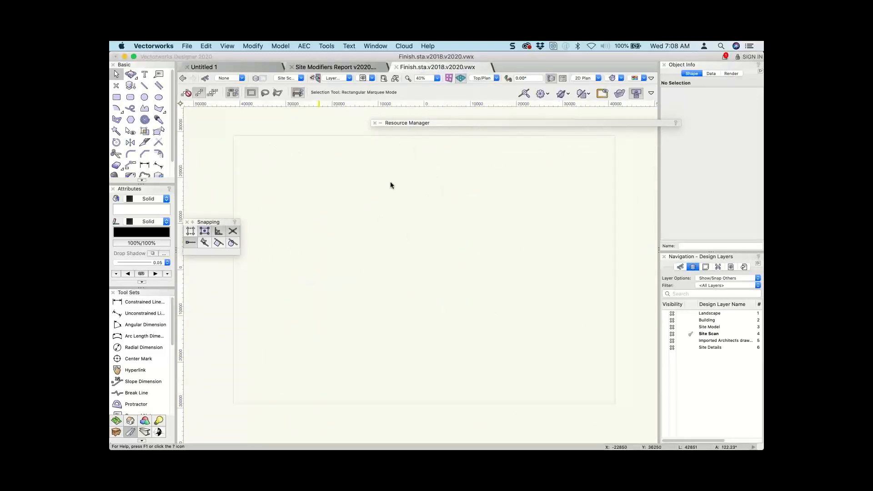
{"action": "left_click", "coordinate": [293, 78]}
{"action": "left_click", "coordinate": [294, 204]}
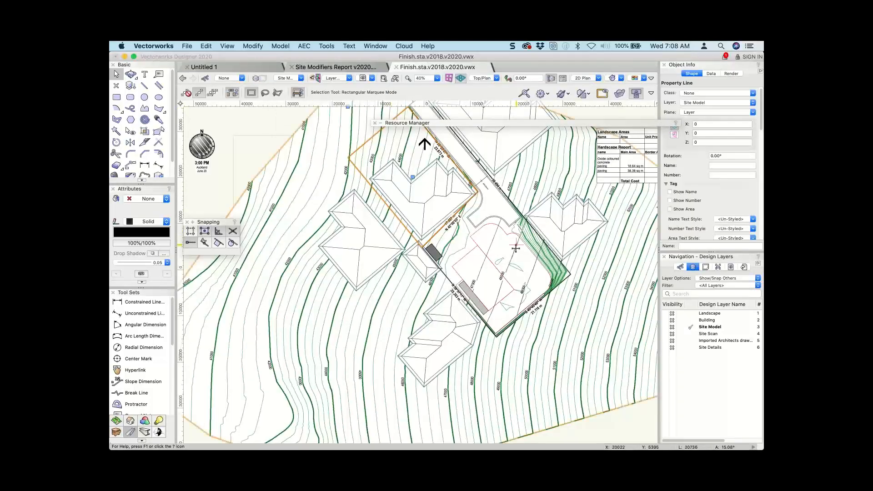
Rotate the plan view by 50.38° about a corner of the proposed landscape area, aligning the property boundary horizontally
{"action": "scroll", "coordinate": [493, 238], "scroll_direction": "up", "scroll_amount": 1}
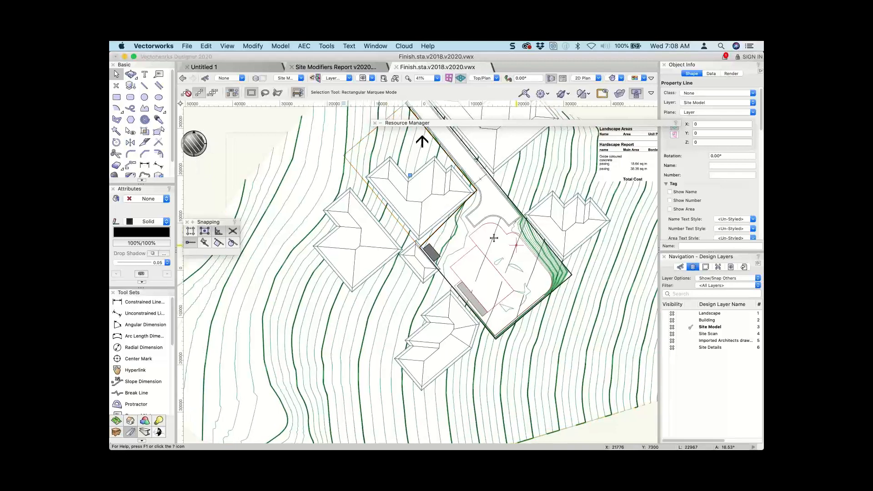
{"action": "scroll", "coordinate": [417, 231], "scroll_direction": "up", "scroll_amount": 1}
{"action": "middle_click_drag", "start_coordinate": [493, 238], "coordinate": [412, 231]}
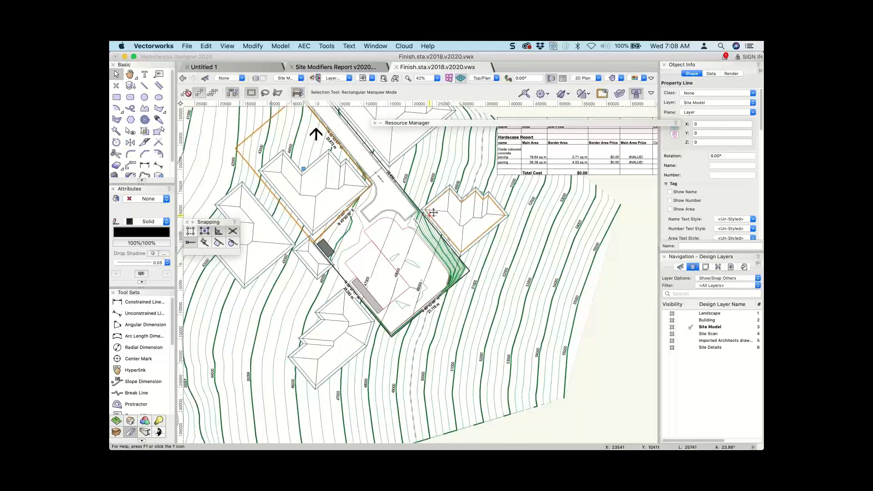
{"action": "scroll", "coordinate": [433, 213], "scroll_direction": "up", "scroll_amount": 5}
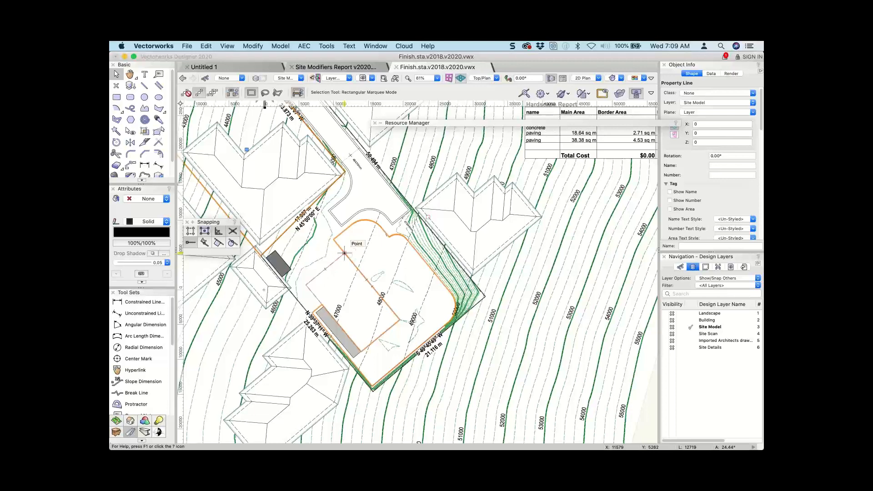
{"action": "left_click", "coordinate": [507, 78]}
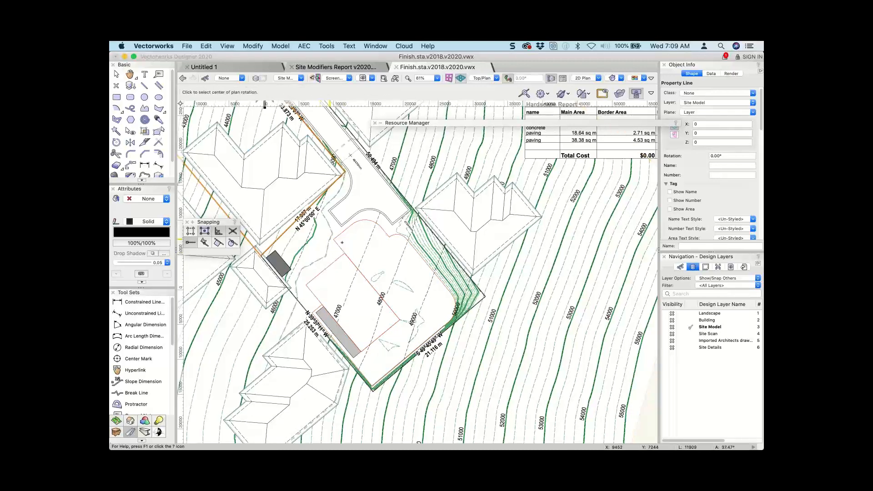
{"action": "left_click", "coordinate": [359, 242]}
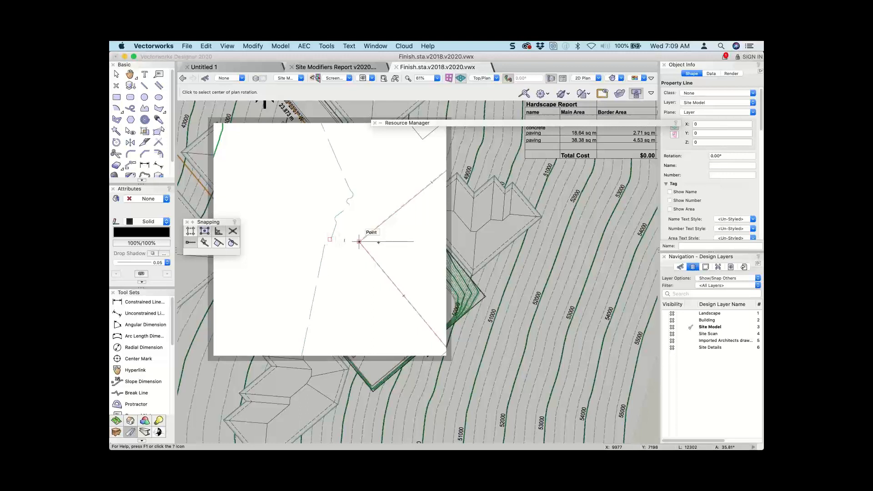
{"action": "left_click", "coordinate": [359, 242]}
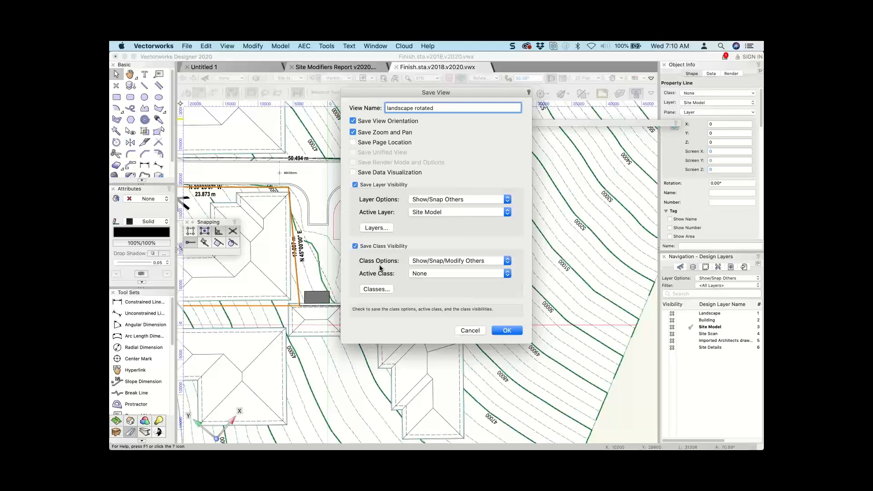
Save the rotated view as "landscape rotated", including layer and class visibility with Site Model and None active
{"action": "left_click", "coordinate": [431, 272]}
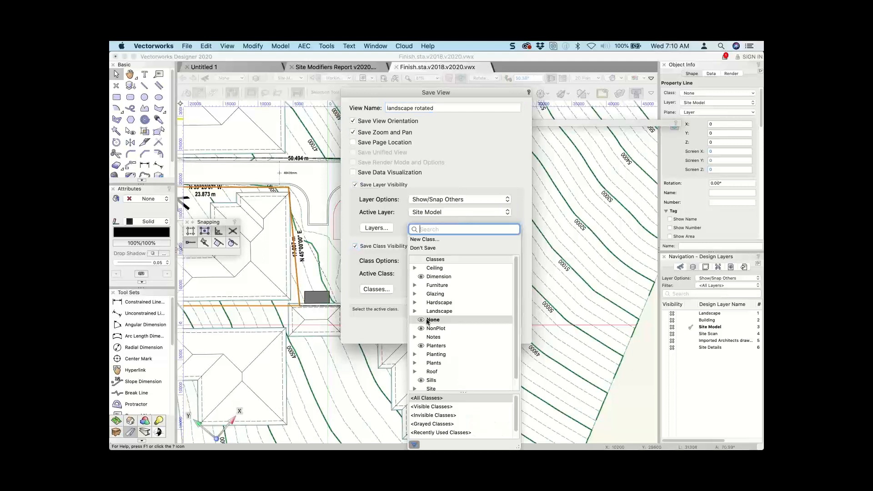
{"action": "left_click", "coordinate": [370, 320]}
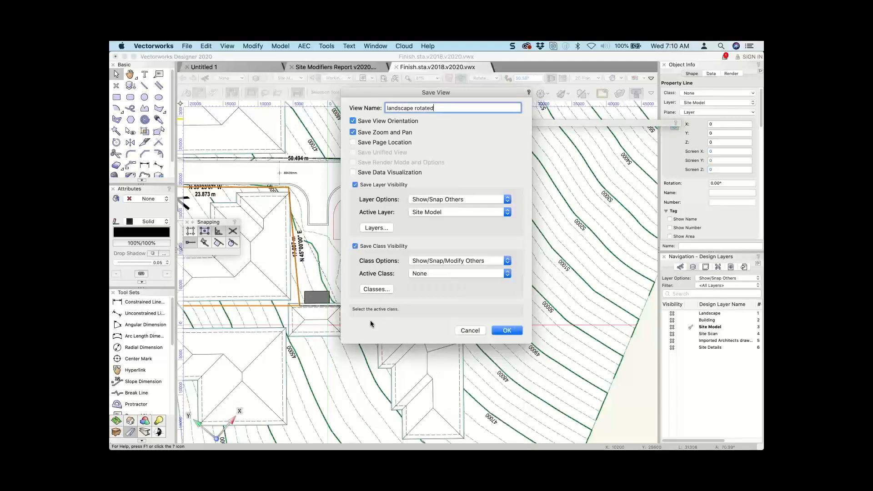
{"action": "left_click", "coordinate": [504, 332]}
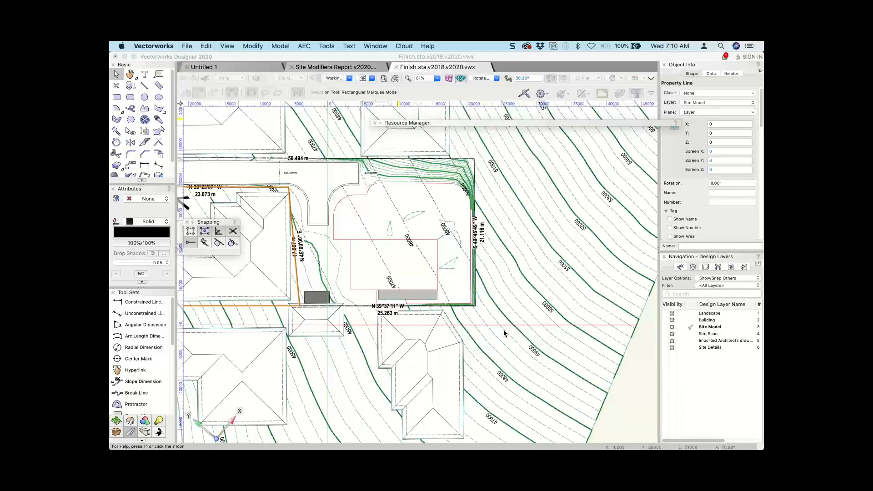
{"action": "scroll", "coordinate": [370, 209], "scroll_direction": "up", "scroll_amount": 2}
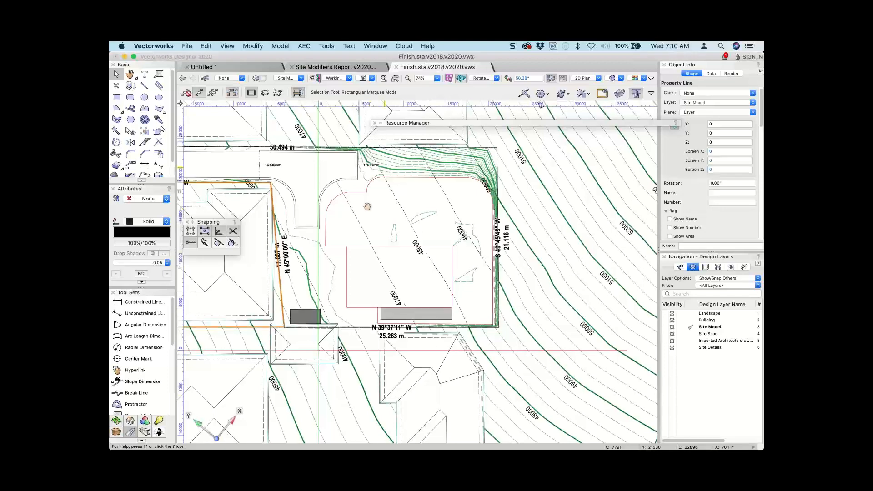
{"action": "scroll", "coordinate": [368, 214], "scroll_direction": "up", "scroll_amount": 4}
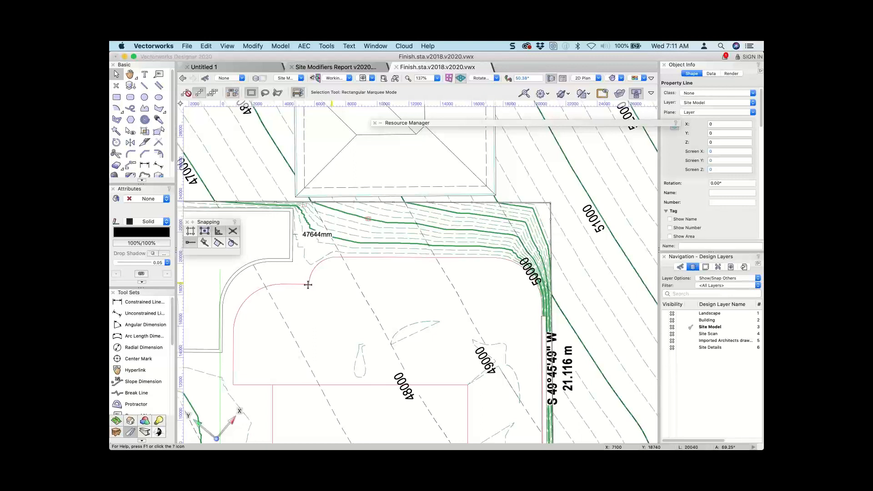
{"action": "left_click", "coordinate": [333, 278]}
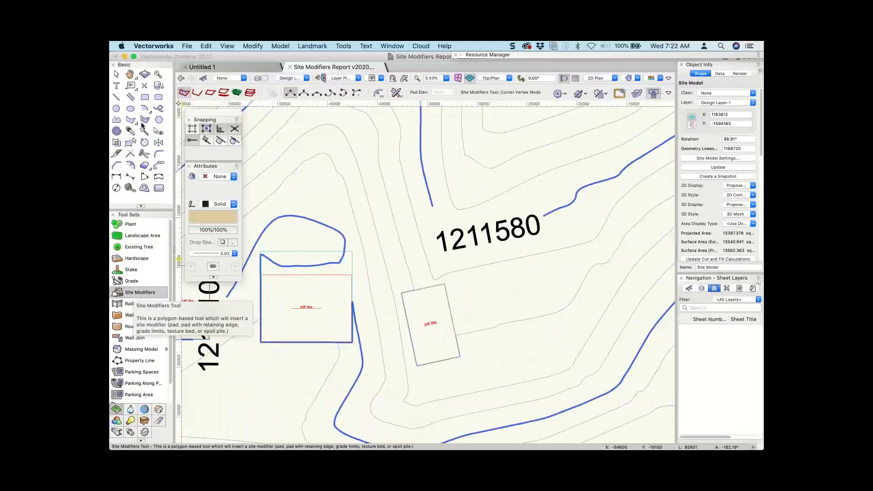
Draw a four-vertex contour site modifier at elevation 1211580, bridging the valley bend of the 1211580 contour
{"action": "left_click", "coordinate": [184, 93]}
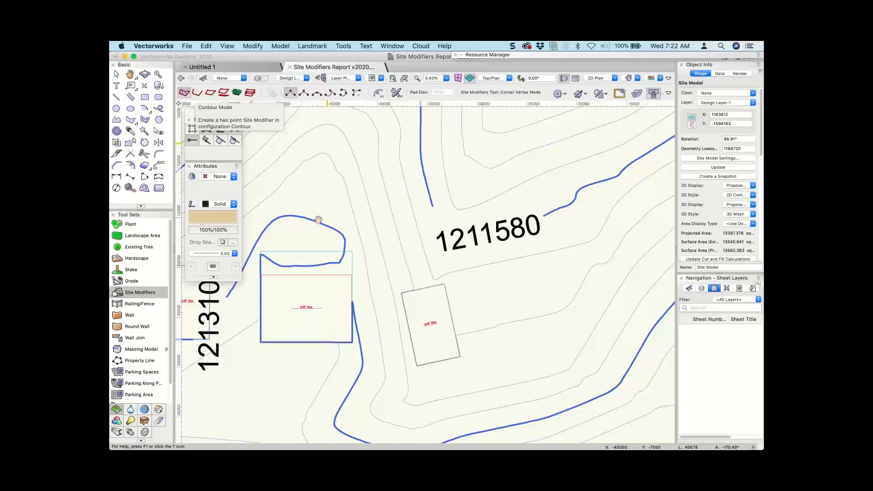
{"action": "middle_click_drag", "start_coordinate": [293, 280], "coordinate": [294, 289]}
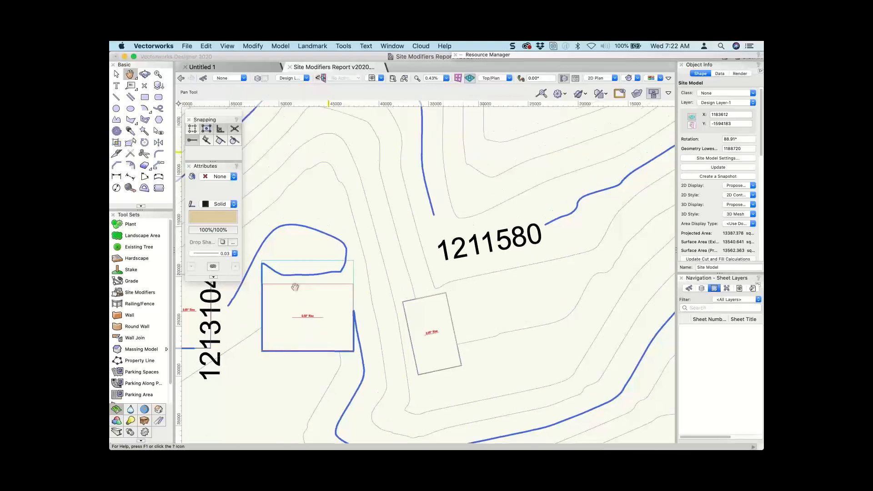
{"action": "left_click", "coordinate": [198, 92]}
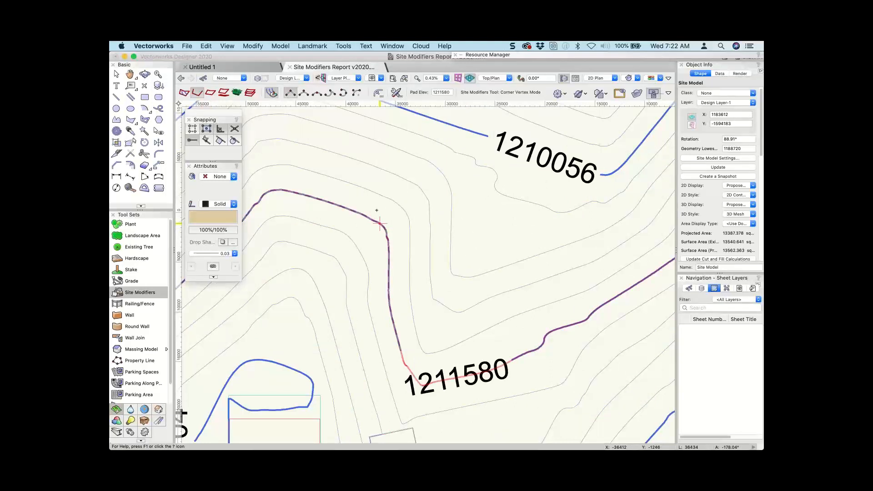
{"action": "left_click", "coordinate": [385, 229]}
{"action": "left_click", "coordinate": [443, 285]}
{"action": "left_click", "coordinate": [555, 313]}
{"action": "left_click", "coordinate": [609, 300]}
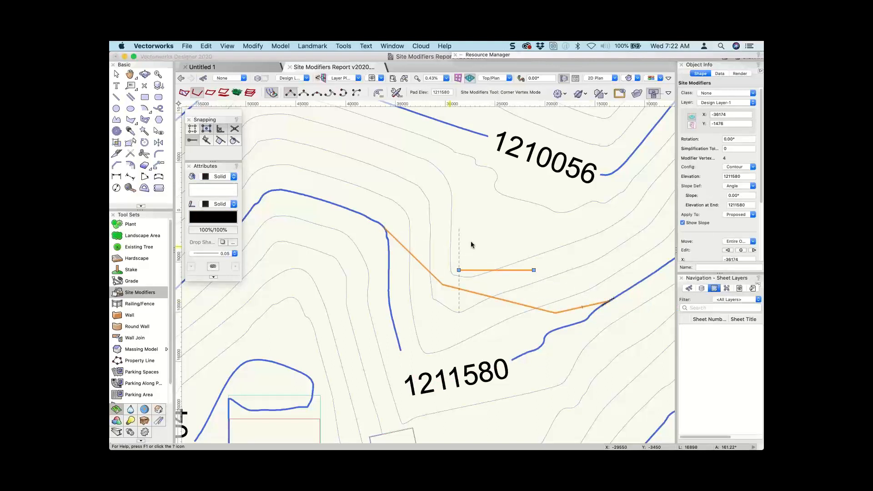
Set the new contour modifier's slope definition to None
{"action": "key", "text": "x"}
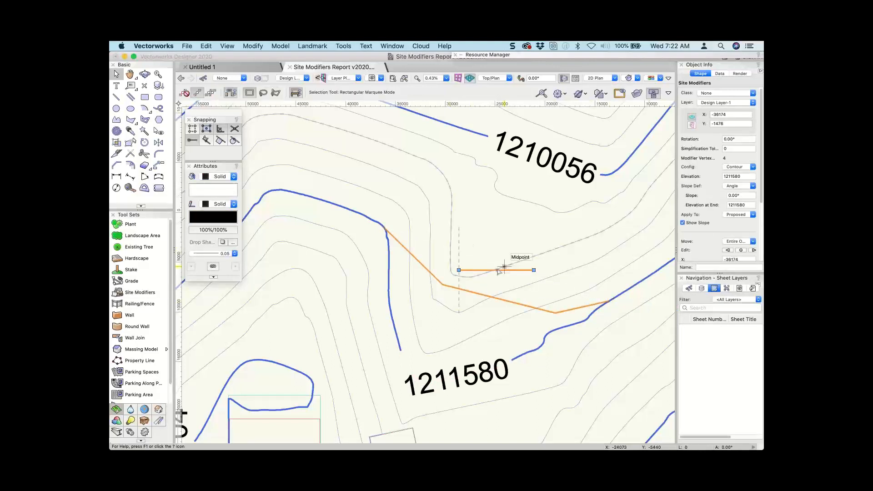
{"action": "scroll", "coordinate": [750, 200], "scroll_direction": "down", "scroll_amount": 1}
{"action": "left_click", "coordinate": [733, 187]}
{"action": "left_click", "coordinate": [587, 253]}
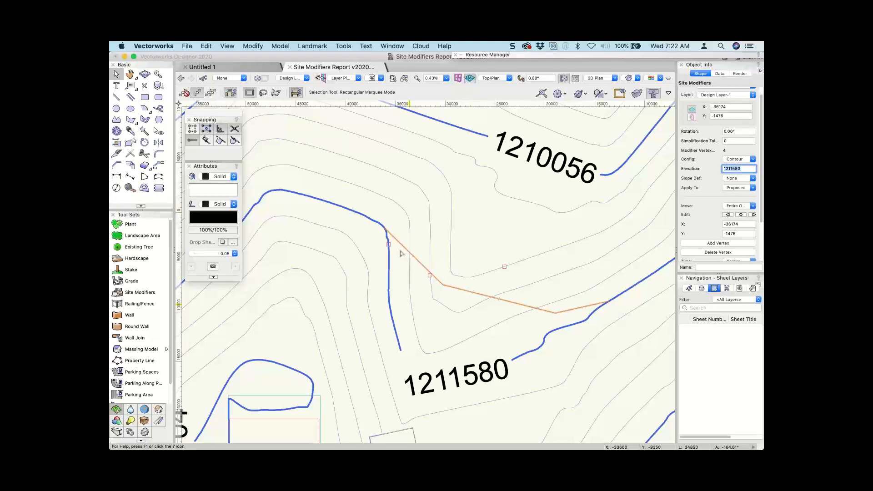
Update the site model so it regrades to the new contour modifier
{"action": "right_click", "coordinate": [511, 275]}
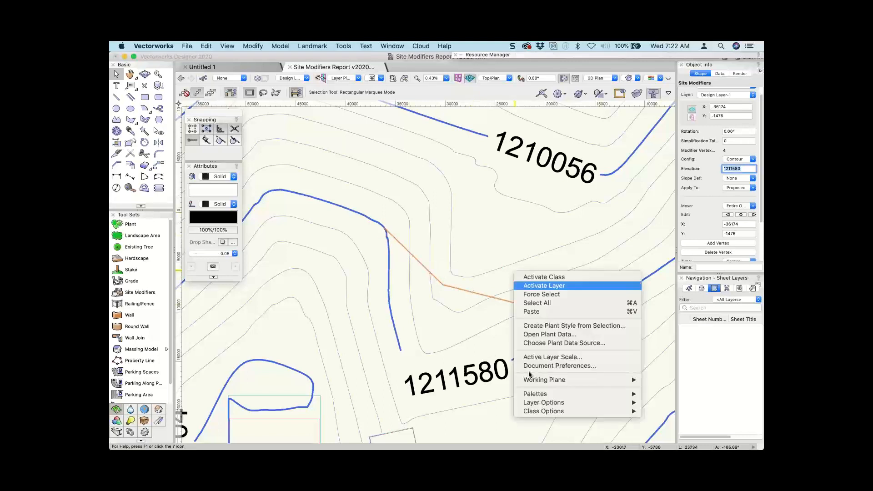
{"action": "left_click", "coordinate": [483, 365]}
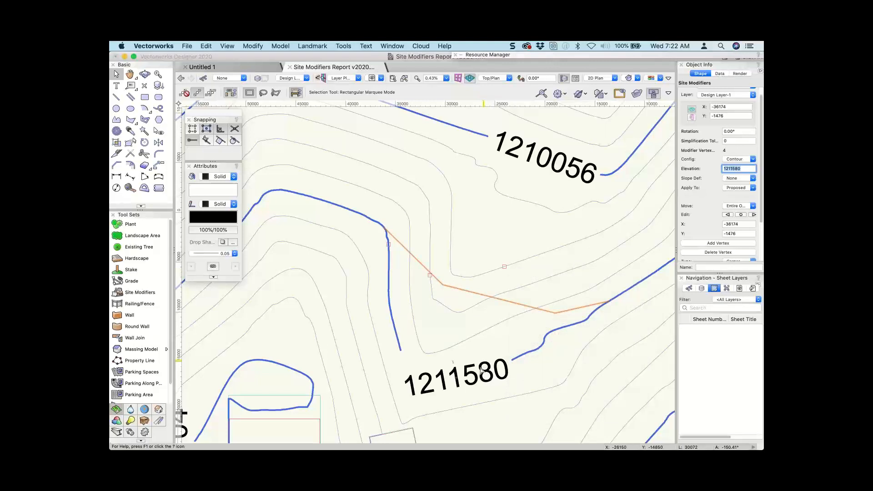
{"action": "right_click", "coordinate": [480, 369]}
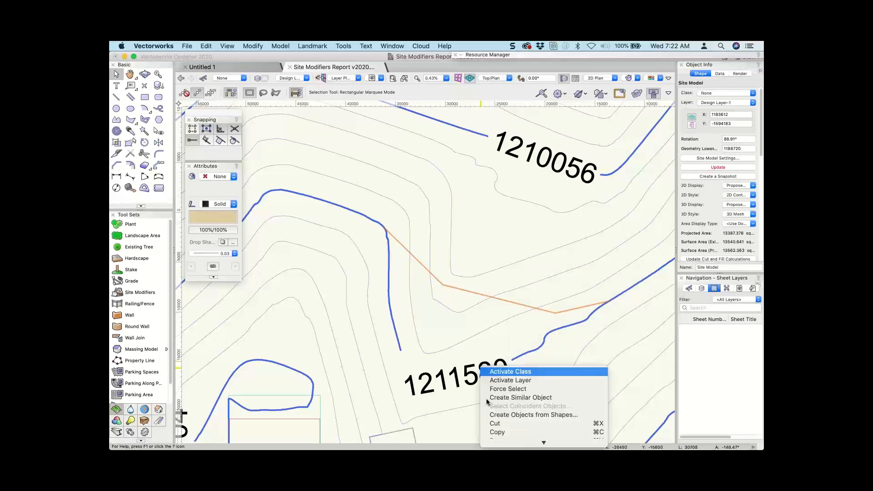
{"action": "left_click", "coordinate": [487, 398]}
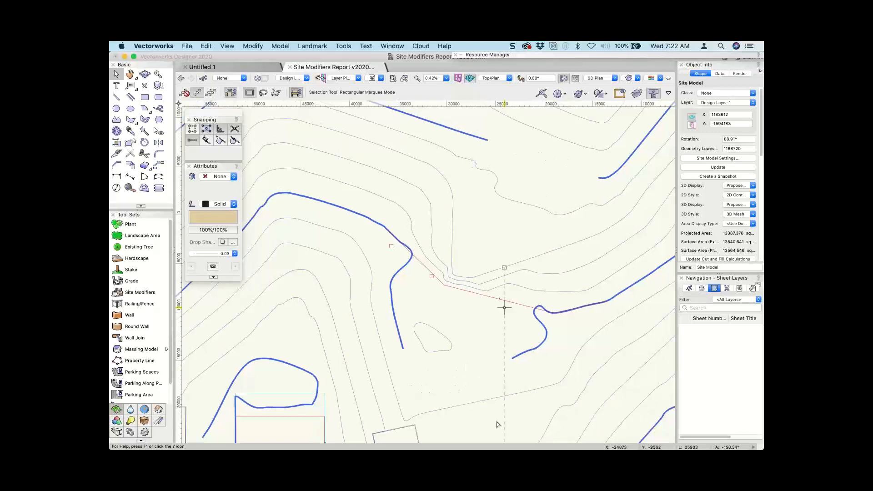
Examine the regraded contours around the contour modifier in the 3D view and in Top/Plan
{"action": "scroll", "coordinate": [498, 424], "scroll_direction": "down", "scroll_amount": 1}
{"action": "middle_click_drag", "start_coordinate": [472, 260], "coordinate": [418, 342]}
{"action": "scroll", "coordinate": [418, 342], "scroll_direction": "down", "scroll_amount": 2}
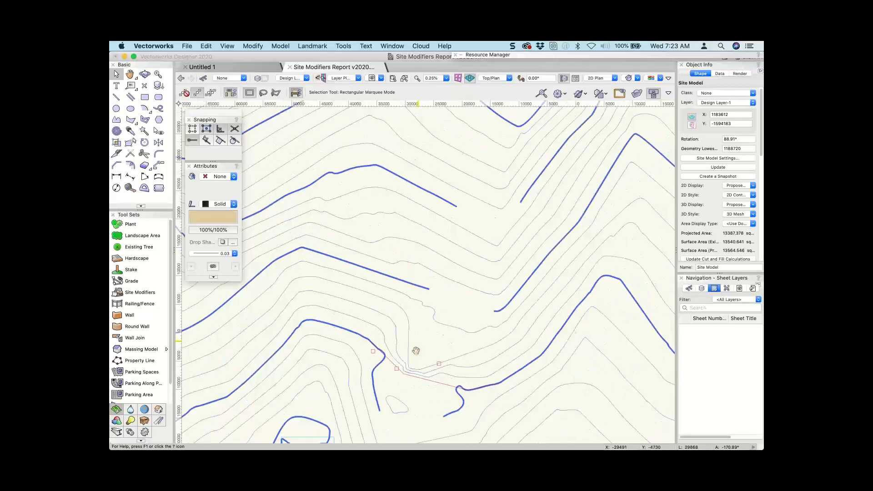
{"action": "middle_click_drag", "start_coordinate": [416, 351], "coordinate": [462, 270]}
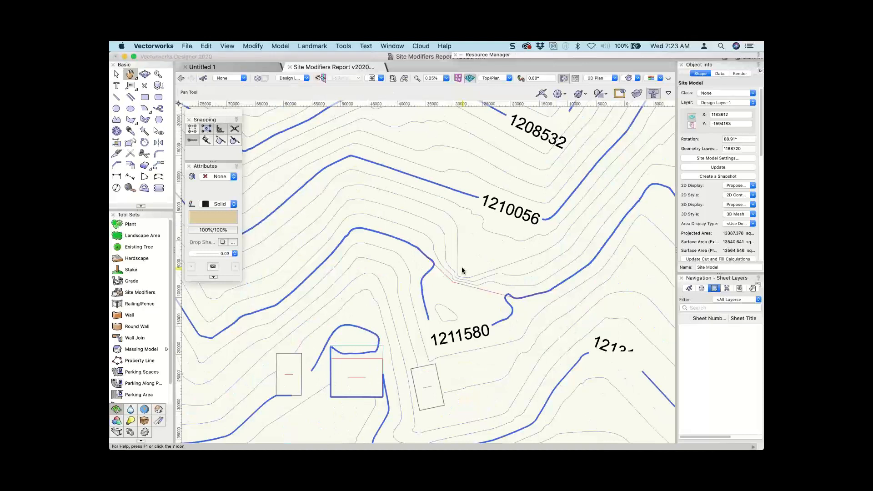
{"action": "middle_click_drag", "start_coordinate": [462, 268], "coordinate": [538, 185], "text": "shift"}
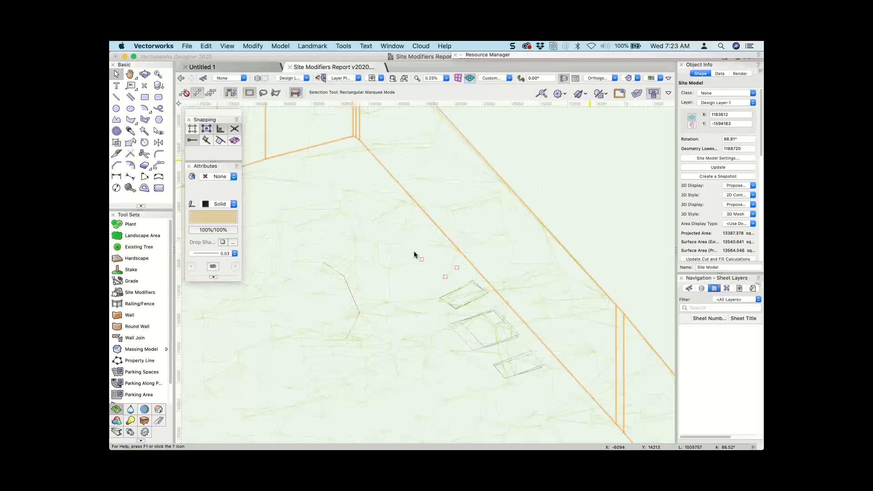
{"action": "key", "text": "F5"}
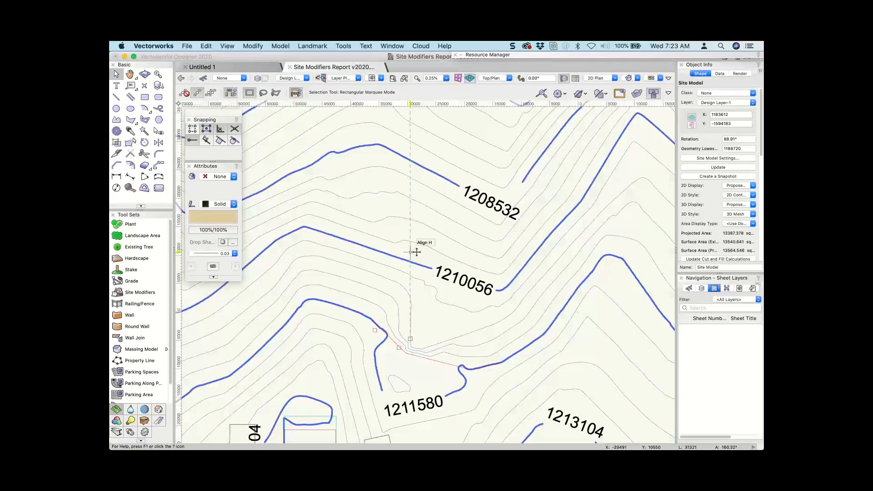
{"action": "scroll", "coordinate": [407, 274], "scroll_direction": "up", "scroll_amount": 4}
{"action": "middle_click_drag", "start_coordinate": [405, 275], "coordinate": [492, 243]}
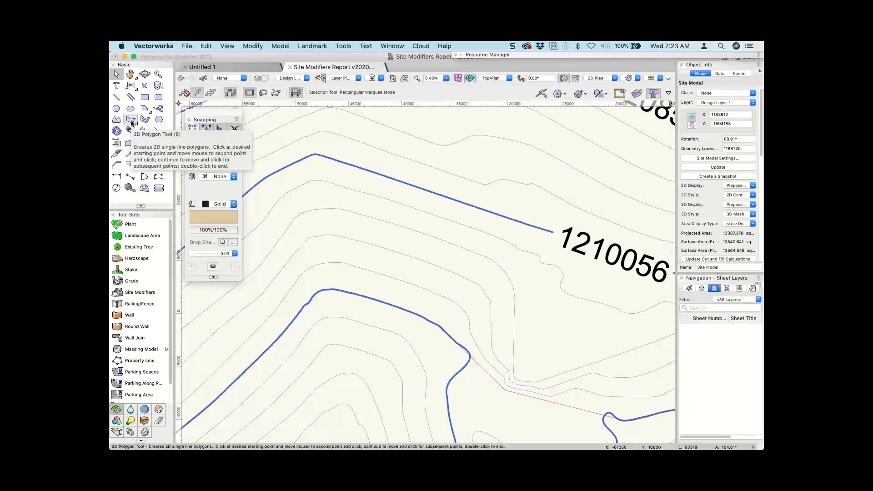
Draw an open 2D polygon about 12,700 by 24,100 mm from above the 1210056 contour down past the contour modifier
{"action": "left_click", "coordinate": [131, 120]}
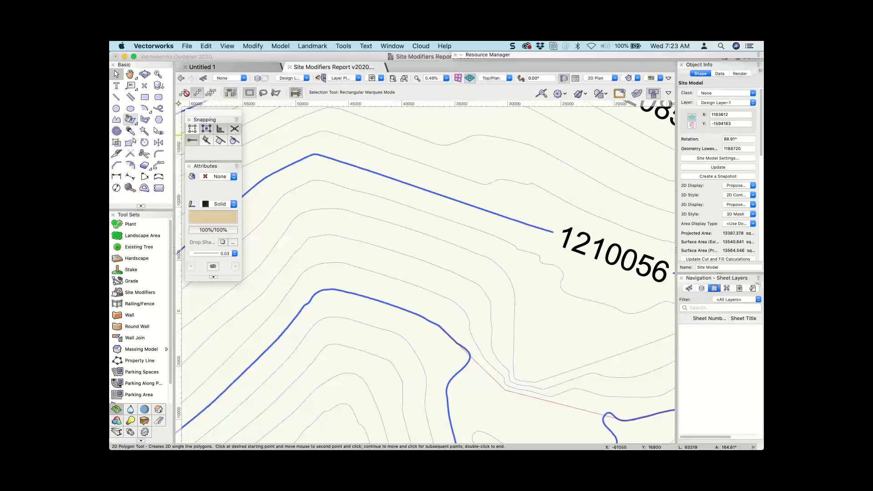
{"action": "key", "text": "u"}
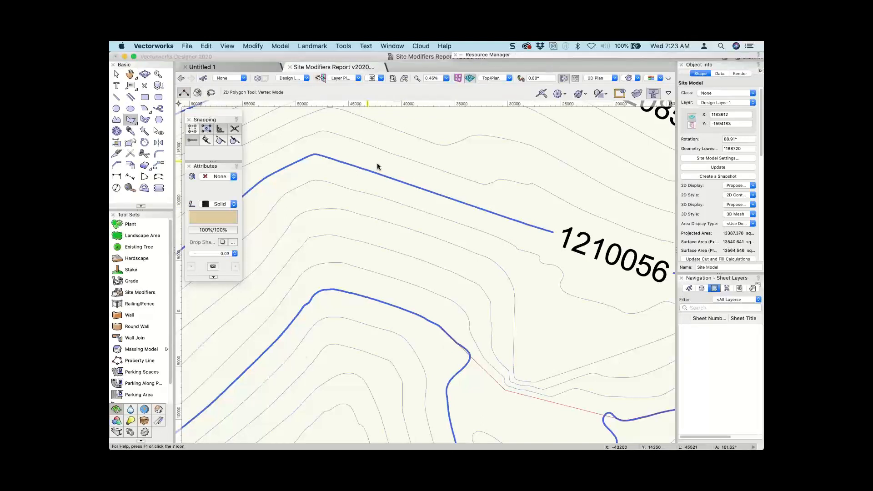
{"action": "left_click", "coordinate": [367, 161]}
{"action": "left_click", "coordinate": [468, 194]}
{"action": "left_click", "coordinate": [497, 236]}
{"action": "left_click", "coordinate": [502, 292]}
{"action": "left_click", "coordinate": [489, 363]}
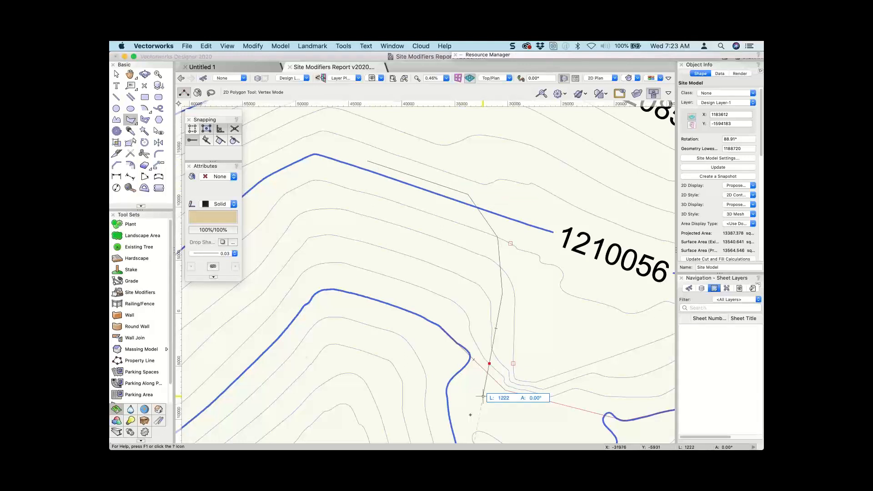
{"action": "double_click", "coordinate": [470, 417]}
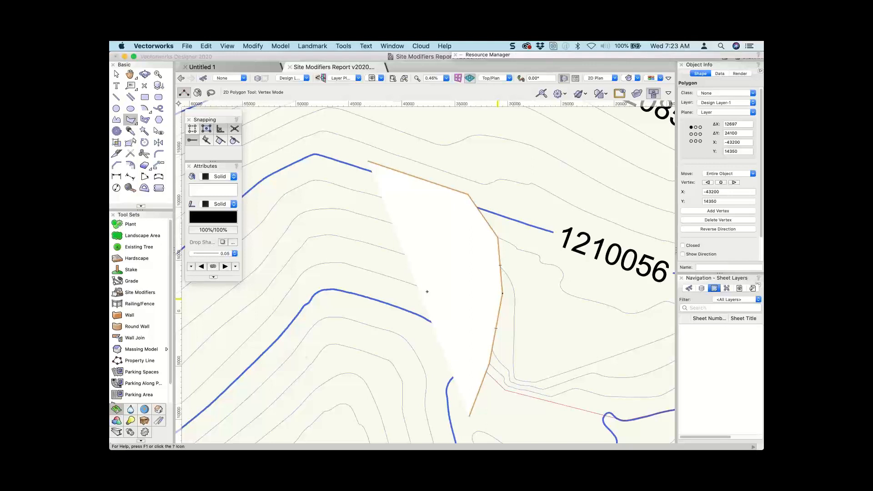
Draw an open 2D polygon about 8,070 by 30,000 mm downhill across the nested contour bends northeast of the 1210056 label
{"action": "middle_click_drag", "start_coordinate": [425, 290], "coordinate": [352, 267]}
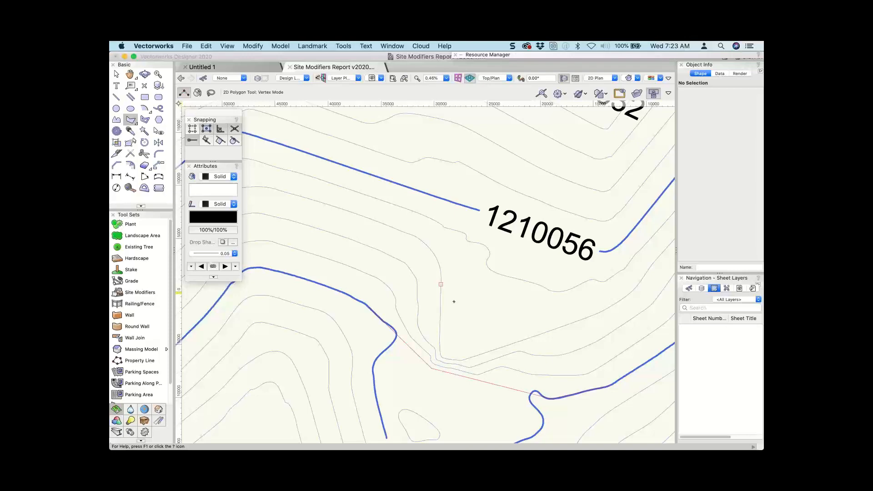
{"action": "scroll", "coordinate": [454, 301], "scroll_direction": "down", "scroll_amount": 1}
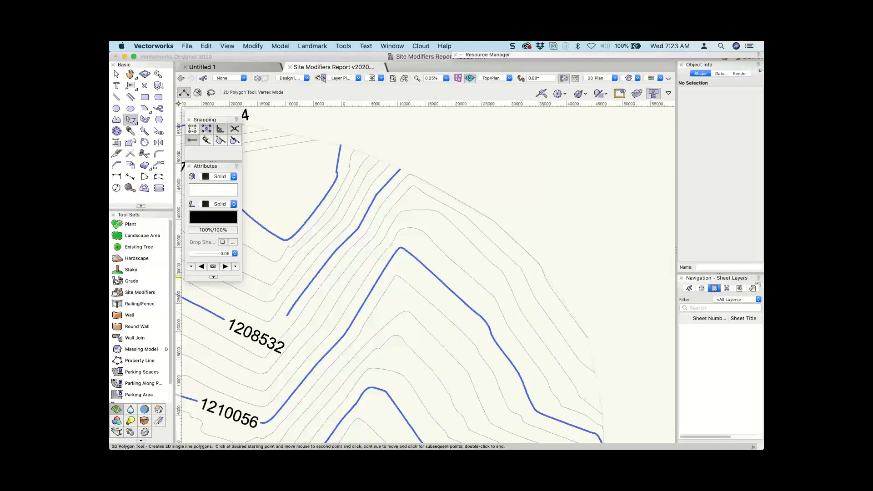
{"action": "left_click", "coordinate": [409, 228]}
{"action": "left_click", "coordinate": [434, 264]}
{"action": "left_click", "coordinate": [422, 326]}
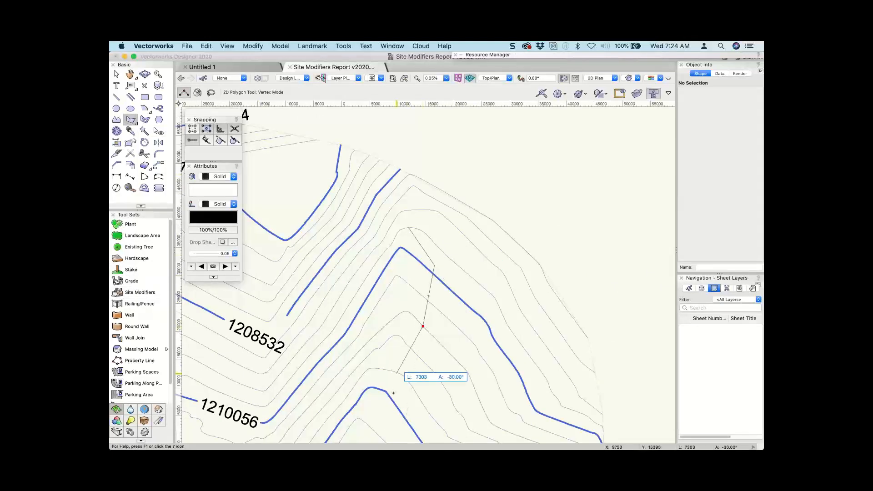
{"action": "double_click", "coordinate": [389, 395]}
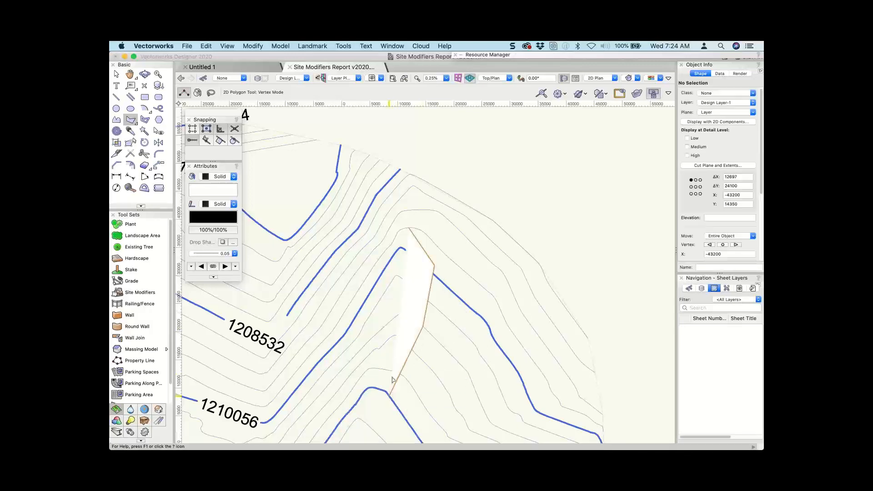
Send the new polygon to the site model surface and ungroup the result into a 3D polygon
{"action": "key", "text": "x"}
{"action": "left_click", "coordinate": [313, 46]}
{"action": "left_click", "coordinate": [365, 117]}
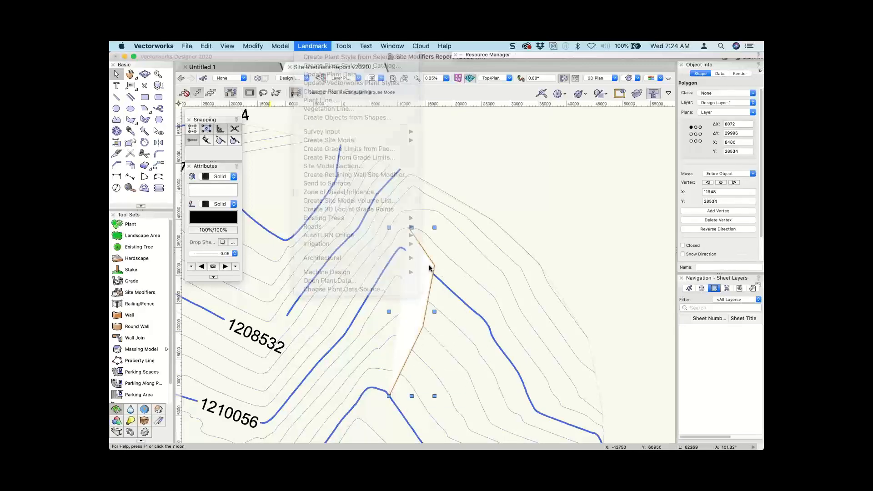
{"action": "right_click", "coordinate": [430, 267]}
{"action": "left_click", "coordinate": [469, 362]}
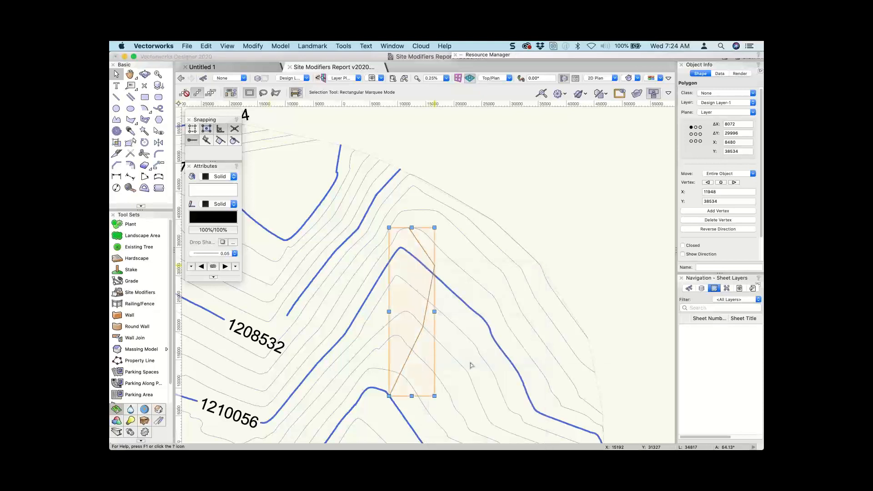
{"action": "mouse_move", "coordinate": [469, 307]}
{"action": "middle_mouse_down", "text": "ctrl"}
{"action": "mouse_move", "coordinate": [441, 286]}
{"action": "mouse_move", "coordinate": [349, 150]}
{"action": "mouse_move", "coordinate": [279, 224]}
{"action": "middle_mouse_up", "text": "ctrl"}
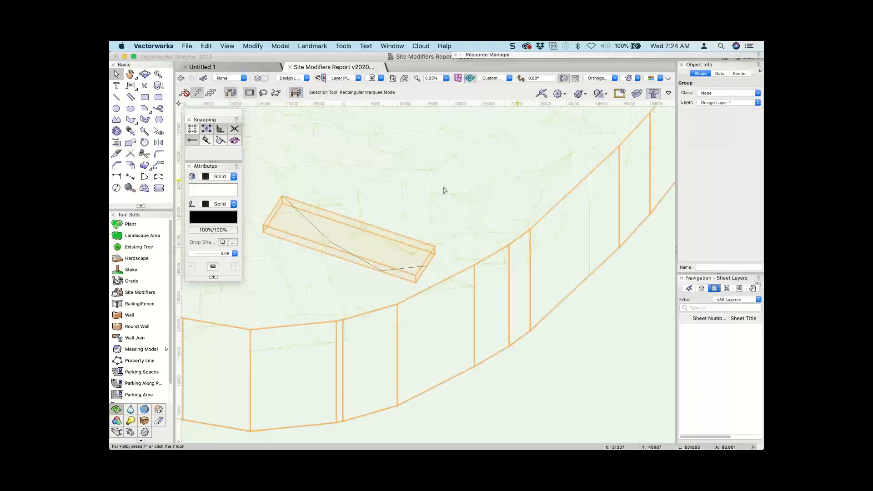
{"action": "left_click", "coordinate": [481, 286]}
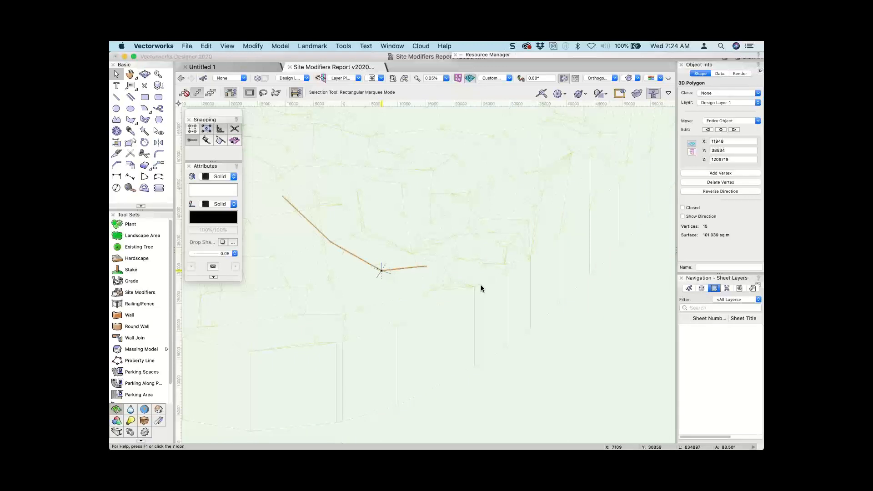
Reshape the draped 3D polygon by deleting surplus vertices until only five remain
{"action": "double_click", "coordinate": [370, 267]}
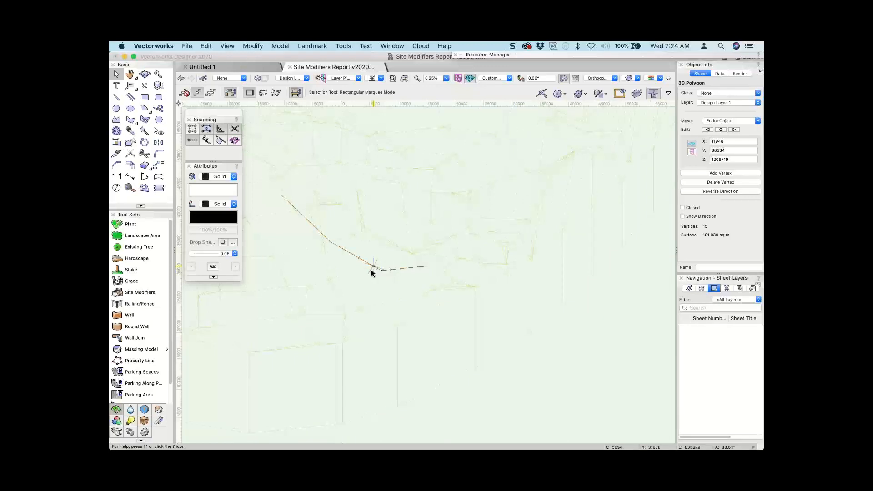
{"action": "scroll", "coordinate": [377, 264], "scroll_direction": "up", "scroll_amount": 4}
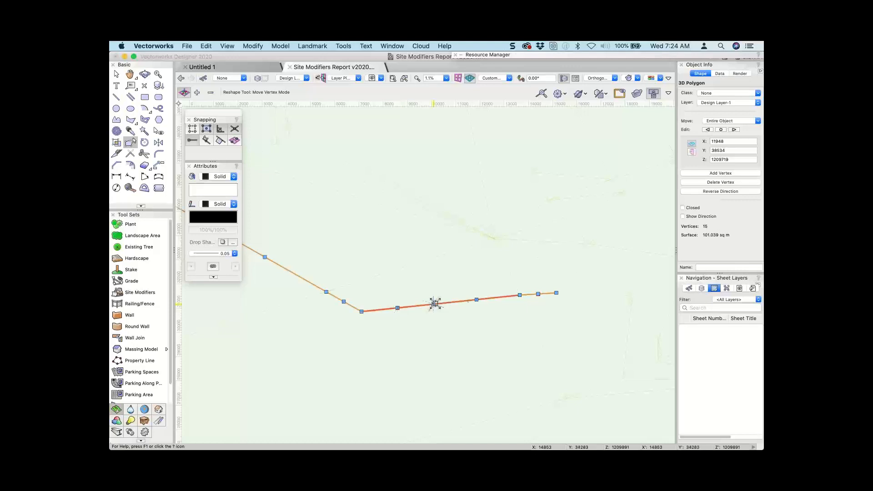
{"action": "left_click", "coordinate": [531, 320]}
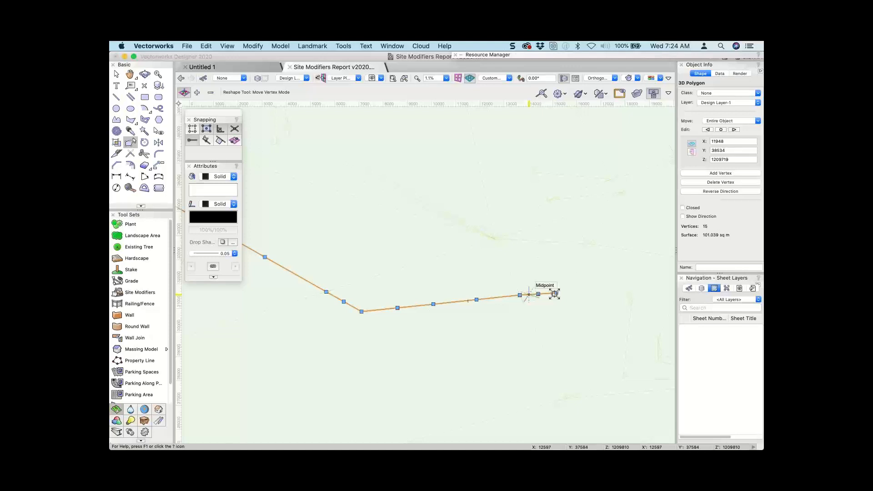
{"action": "scroll", "coordinate": [554, 294], "scroll_direction": "down", "scroll_amount": 2}
{"action": "scroll", "coordinate": [404, 261], "scroll_direction": "up", "scroll_amount": 1}
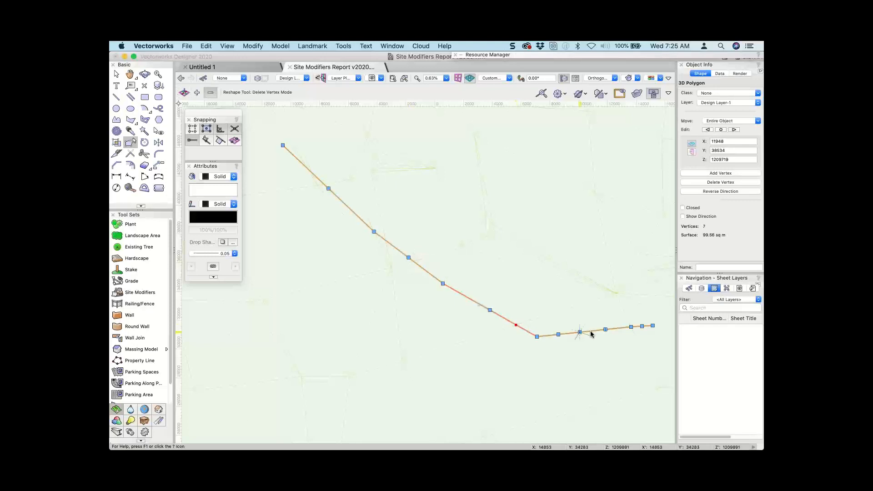
{"action": "left_click", "coordinate": [585, 333]}
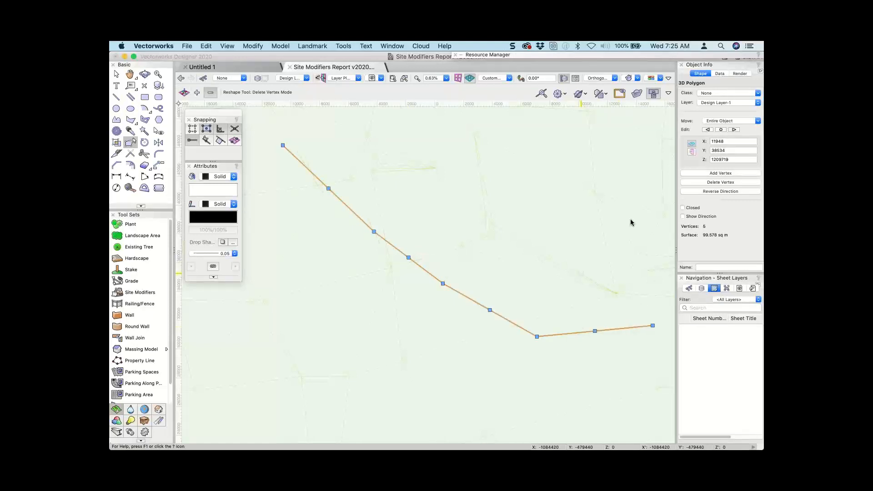
Restrict moves on the 3D polygon to Vertex Only and make its second vertex active for elevation editing
{"action": "left_click", "coordinate": [728, 122]}
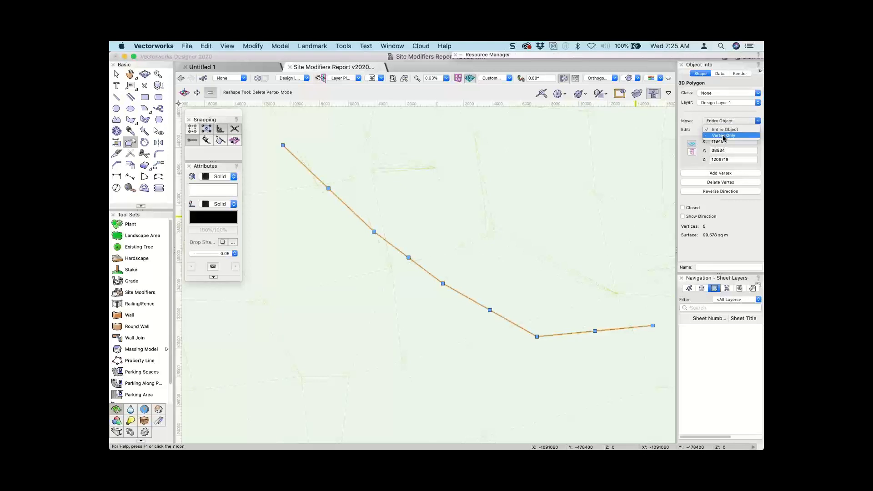
{"action": "left_click", "coordinate": [723, 136]}
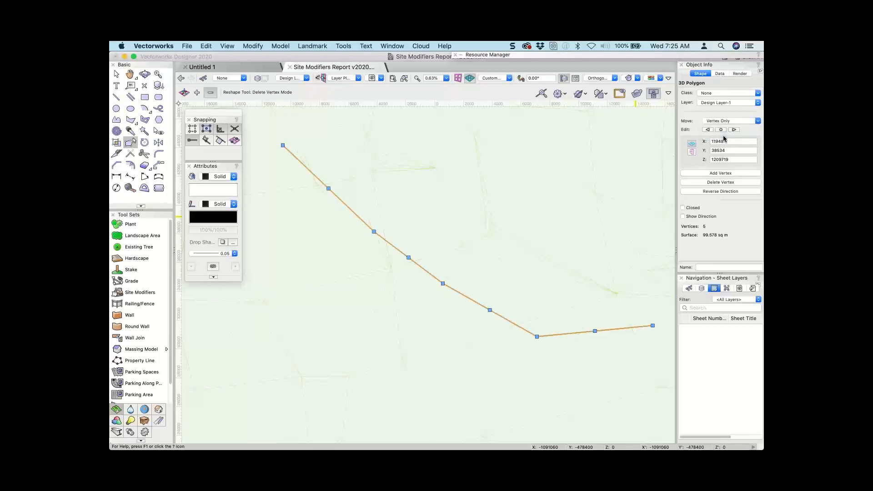
{"action": "left_click", "coordinate": [721, 130]}
{"action": "left_click", "coordinate": [733, 160]}
{"action": "left_click", "coordinate": [733, 130]}
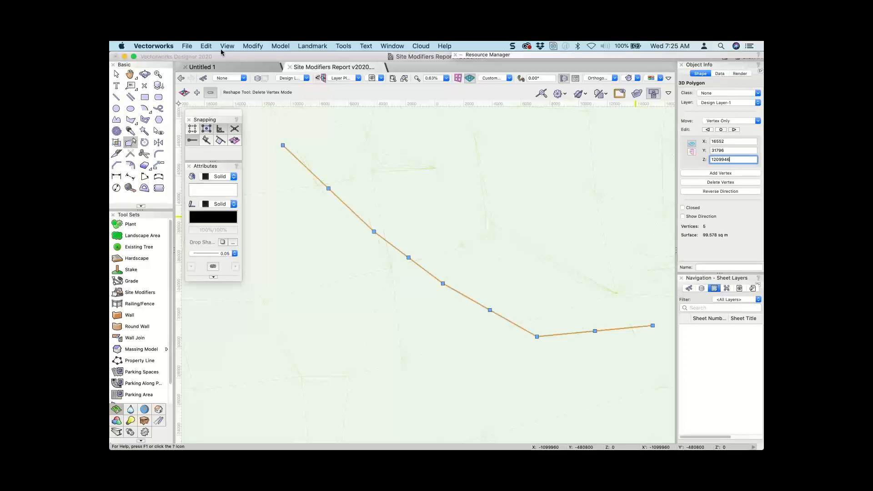
{"action": "left_click", "coordinate": [187, 46]}
{"action": "mouse_move", "coordinate": [273, 163]}
{"action": "left_click", "coordinate": [314, 177]}
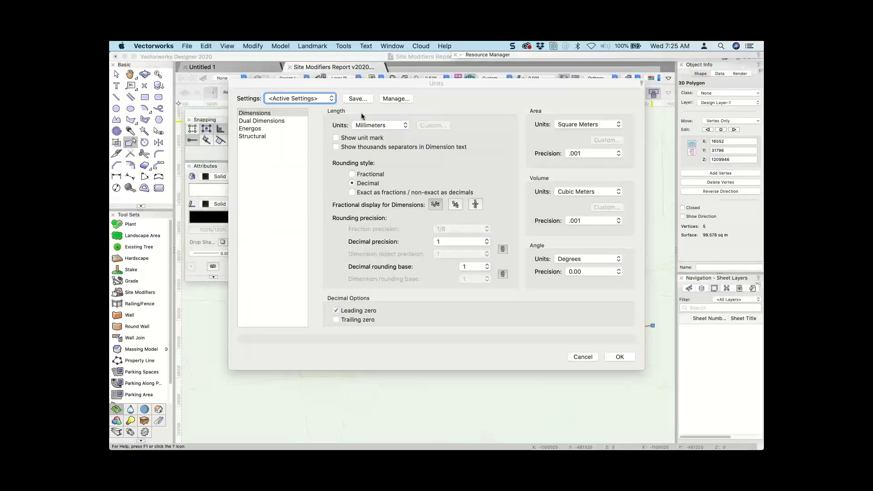
{"action": "key", "text": "Escape"}
{"action": "left_click", "coordinate": [754, 161]}
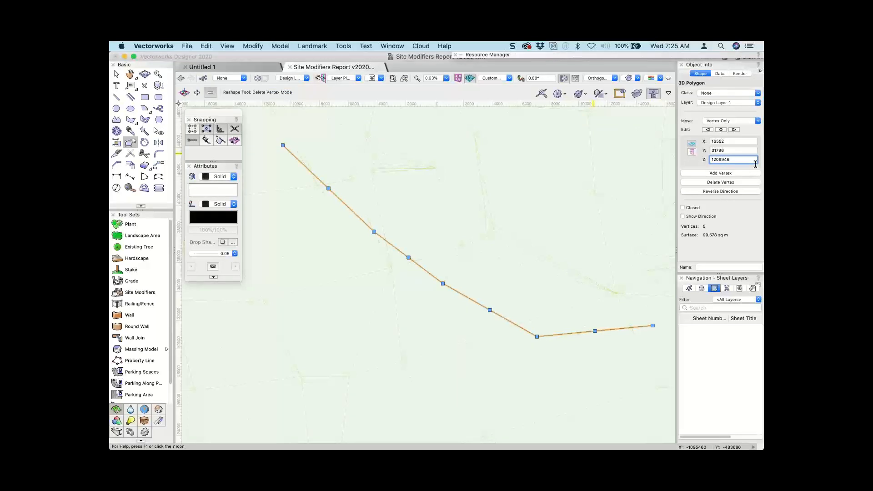
Set the document's length units to Feet
{"action": "left_click", "coordinate": [189, 46]}
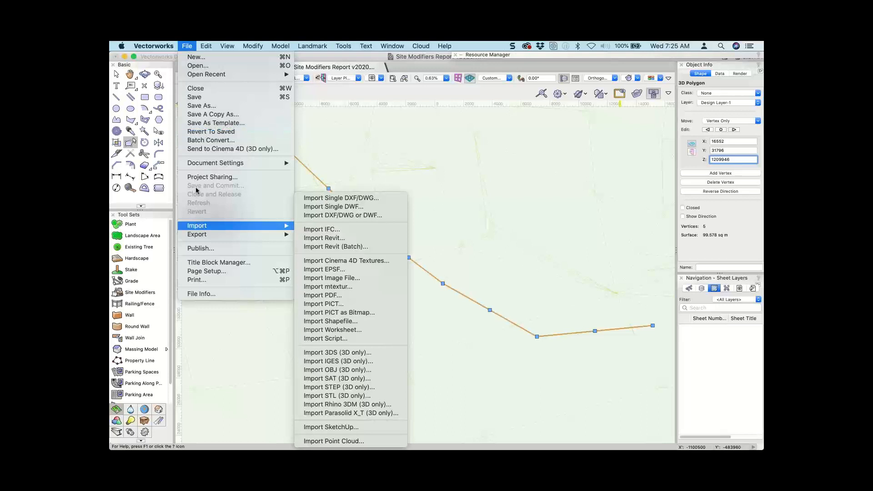
{"action": "left_click", "coordinate": [303, 179]}
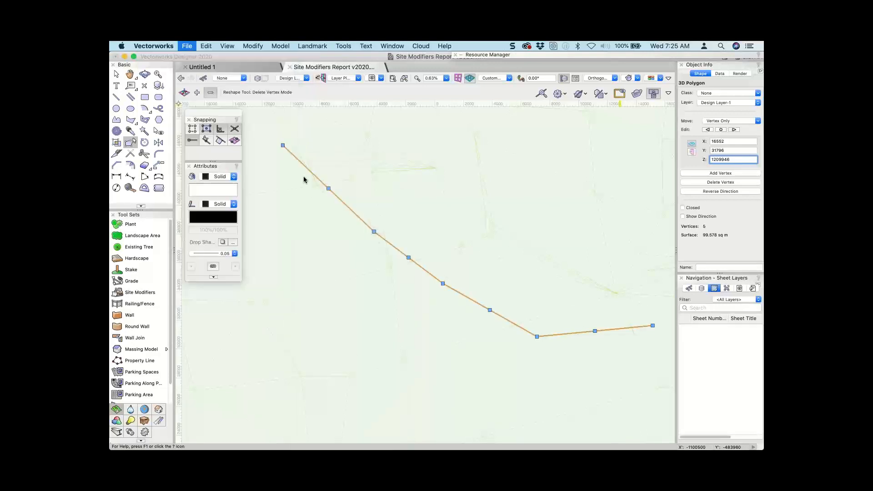
{"action": "left_click", "coordinate": [368, 125]}
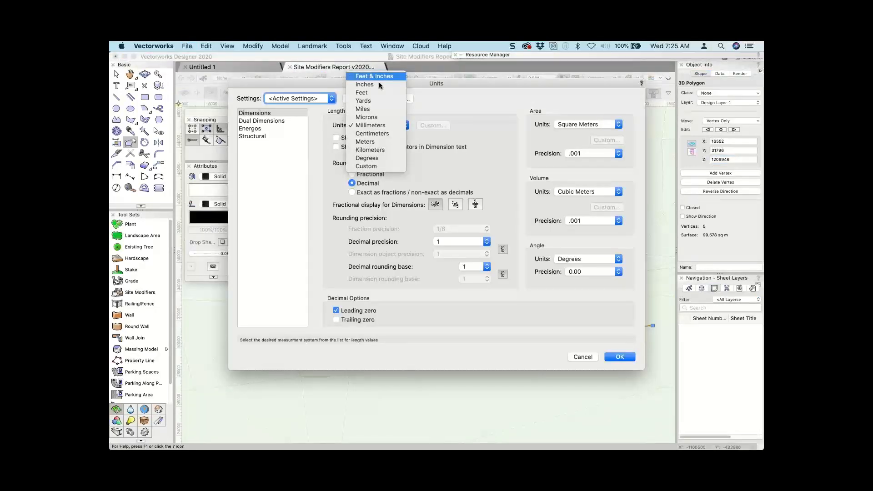
{"action": "left_click", "coordinate": [372, 93]}
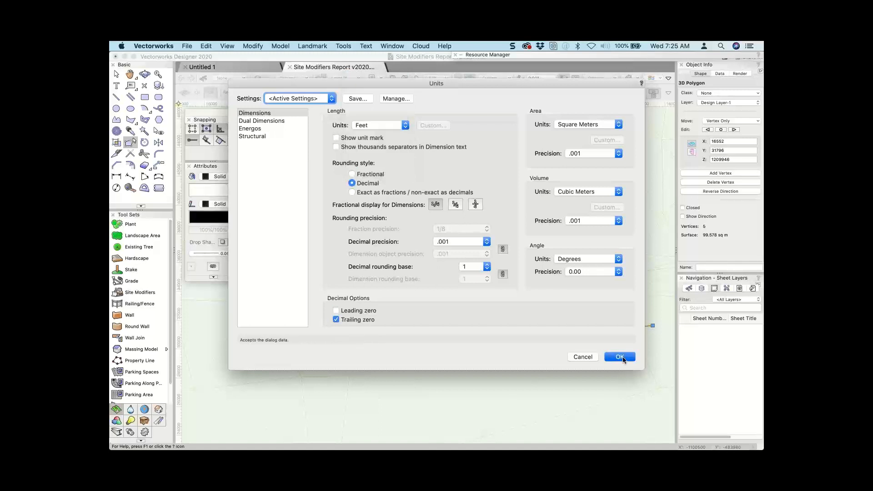
{"action": "left_click", "coordinate": [620, 356]}
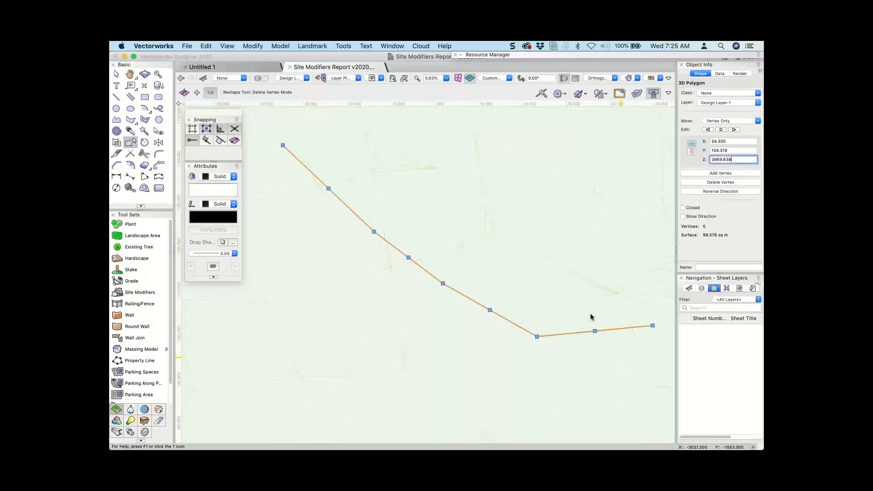
Lower the 3D polygon's second and third vertices by 10 ft each
{"action": "type", "text": "-10"}
{"action": "key", "text": "Return"}
{"action": "left_click", "coordinate": [733, 130]}
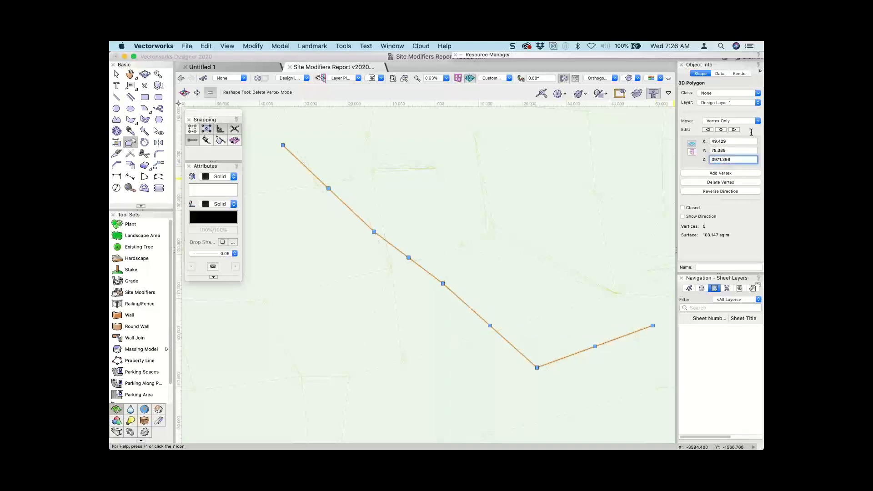
{"action": "type", "text": "-10"}
{"action": "key", "text": "Return"}
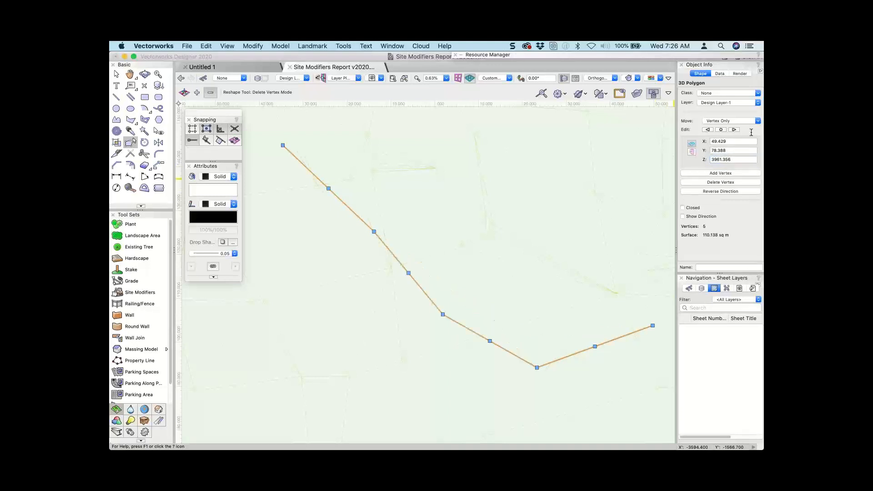
Lower the 3D polygon's fourth vertex by 5 ft
{"action": "left_click", "coordinate": [734, 130]}
{"action": "left_click", "coordinate": [737, 157]}
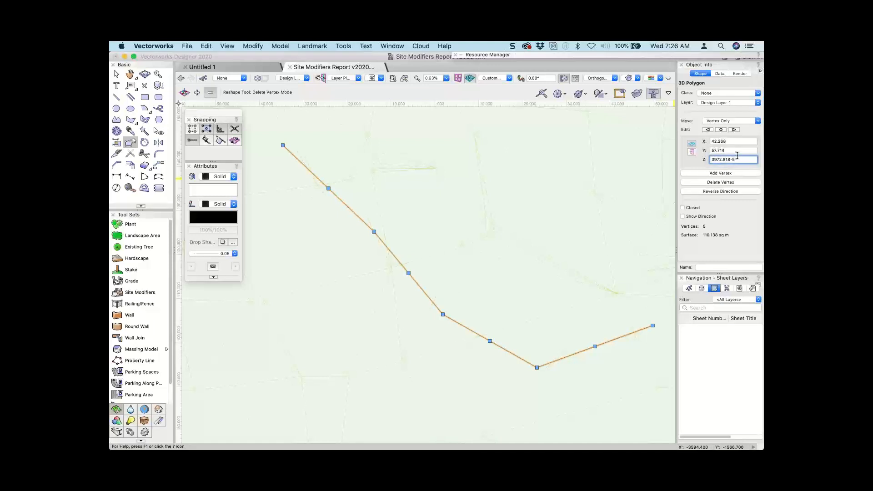
{"action": "type", "text": "-5"}
{"action": "key", "text": "Return"}
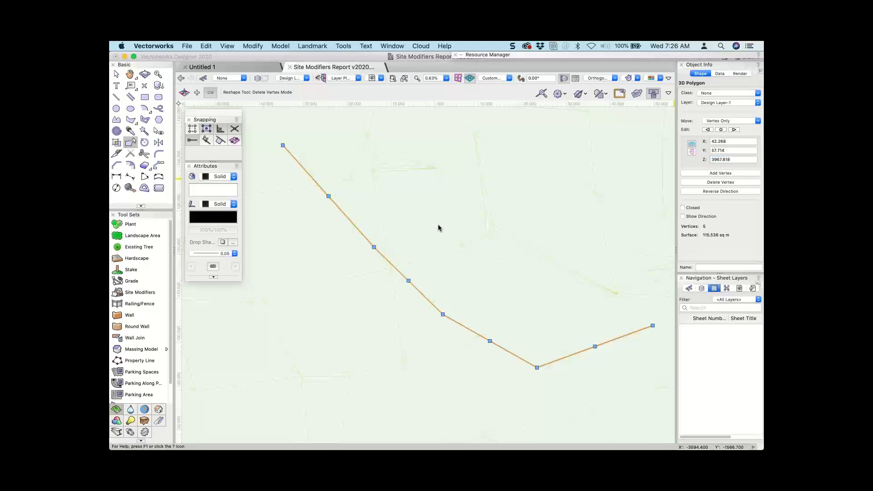
Assign the 3D polygon to the Site-DTM-Modifier class and let it use that class's graphic attributes
{"action": "scroll", "coordinate": [455, 225], "scroll_direction": "down", "scroll_amount": 1}
{"action": "scroll", "coordinate": [454, 229], "scroll_direction": "down", "scroll_amount": 2}
{"action": "scroll", "coordinate": [454, 225], "scroll_direction": "down", "scroll_amount": 2}
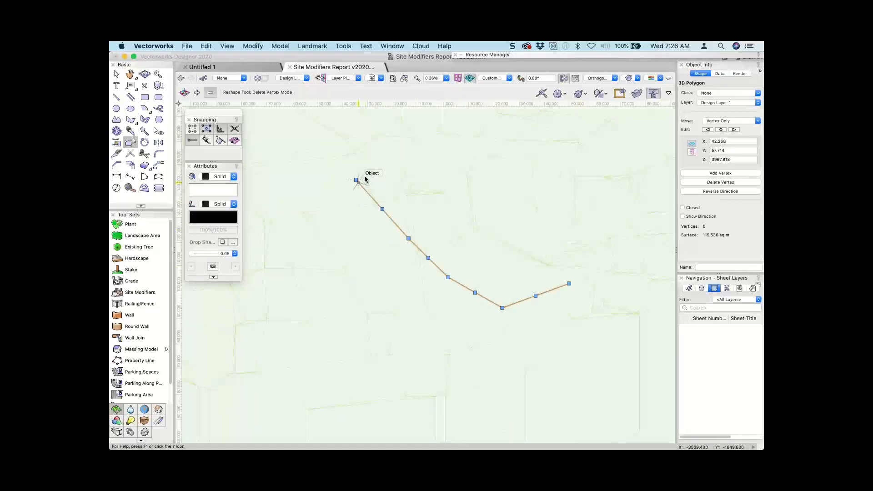
{"action": "left_click", "coordinate": [721, 94]}
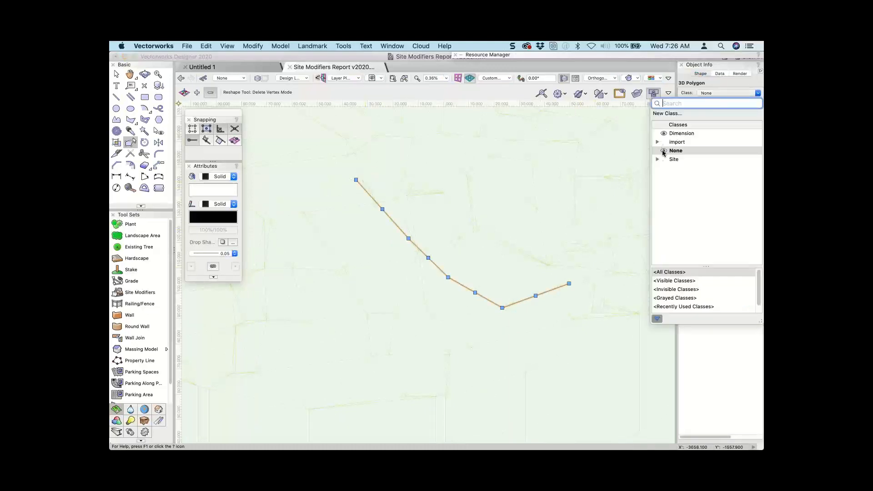
{"action": "left_click", "coordinate": [657, 159]}
{"action": "left_click", "coordinate": [665, 167]}
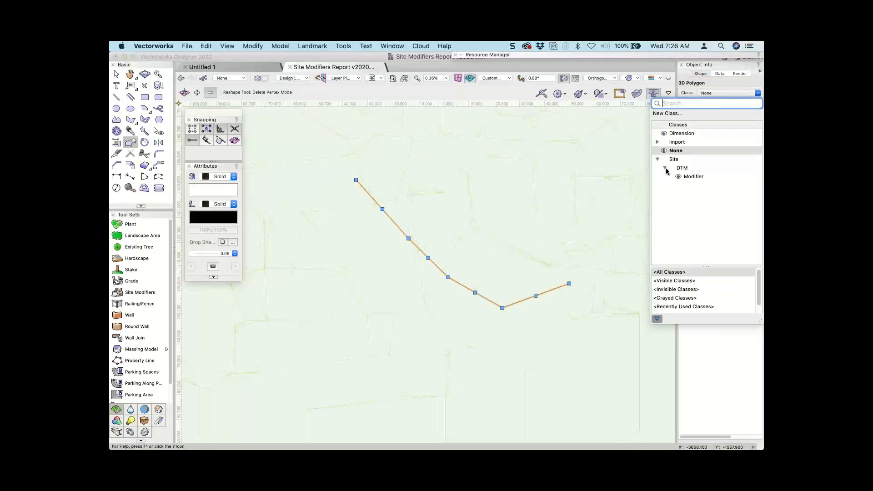
{"action": "left_click", "coordinate": [687, 178]}
{"action": "left_click", "coordinate": [687, 178]}
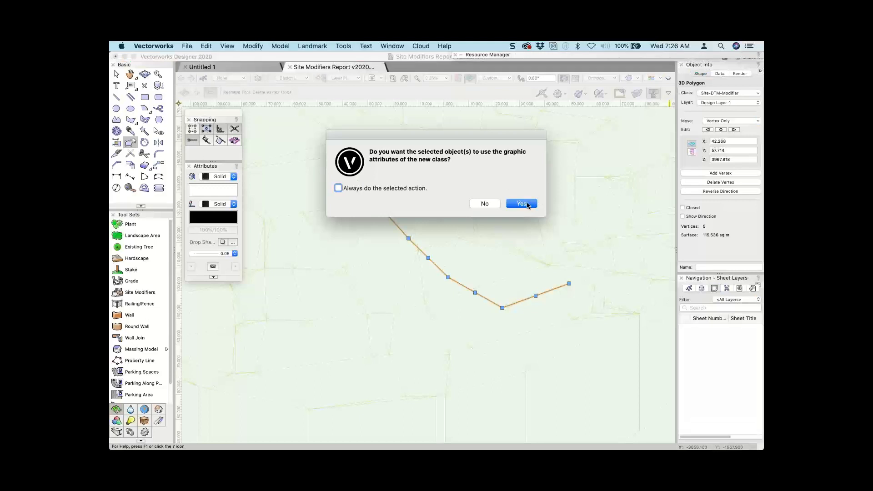
{"action": "left_click", "coordinate": [522, 204]}
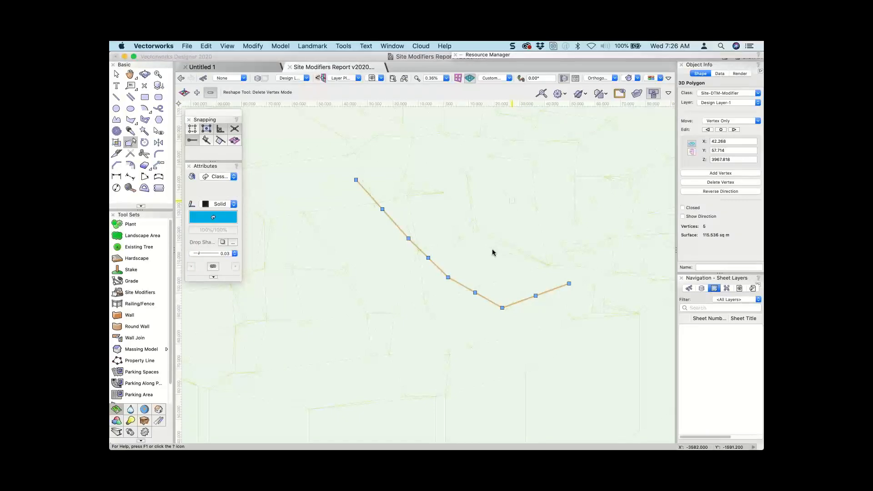
In Top/Plan view, duplicate the 3D polygon horizontally about 2.9 ft to its left
{"action": "key", "text": "F5"}
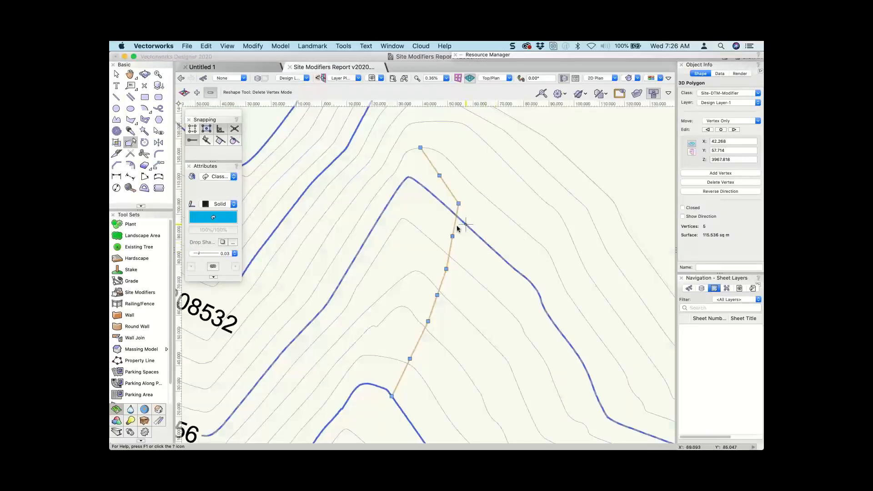
{"action": "scroll", "coordinate": [457, 211], "scroll_direction": "up", "scroll_amount": 3}
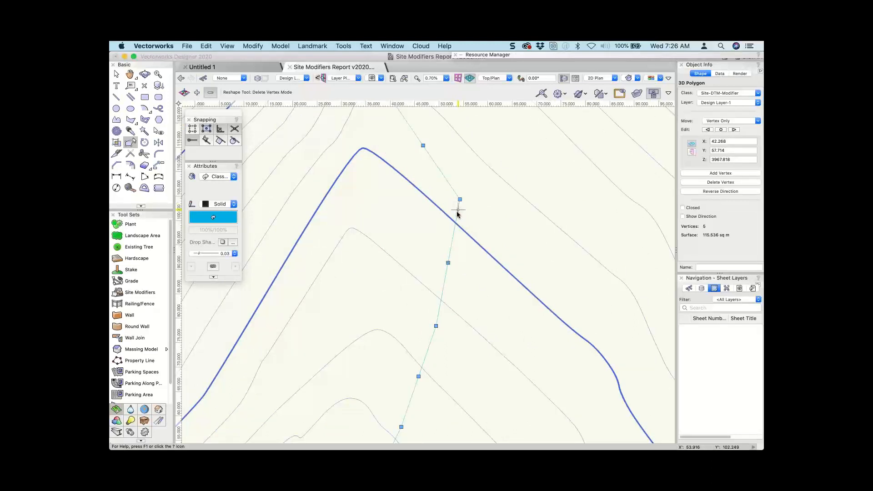
{"action": "scroll", "coordinate": [458, 214], "scroll_direction": "up", "scroll_amount": 2}
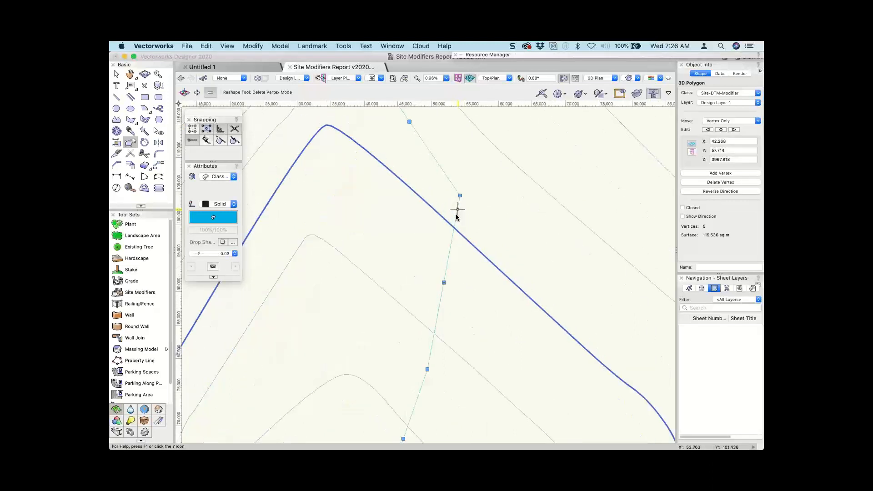
{"action": "left_click", "coordinate": [447, 215]}
{"action": "left_click", "coordinate": [117, 75]}
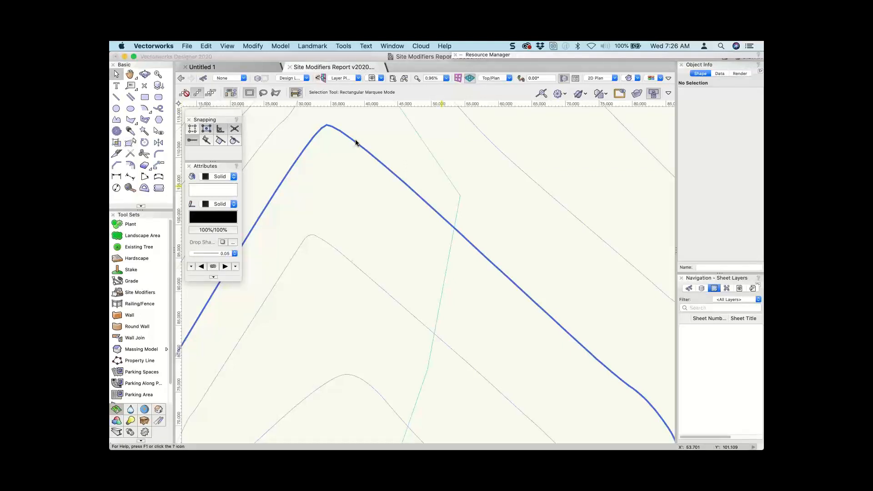
{"action": "left_click_drag", "start_coordinate": [460, 196], "coordinate": [441, 196]}
In the right isometric view, try lowering the copied polygon's second vertex by 12 ft, then undo it
{"action": "scroll", "coordinate": [479, 203], "scroll_direction": "down", "scroll_amount": 3}
{"action": "key", "text": "3"}
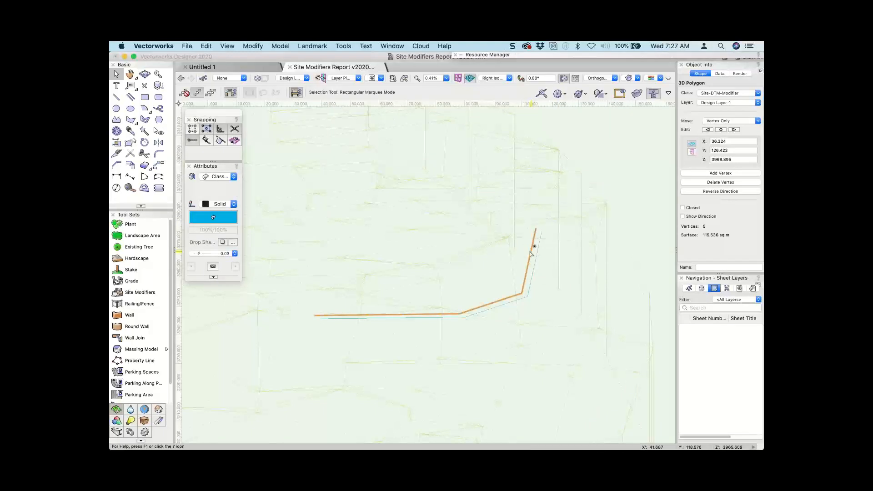
{"action": "left_click", "coordinate": [722, 130]}
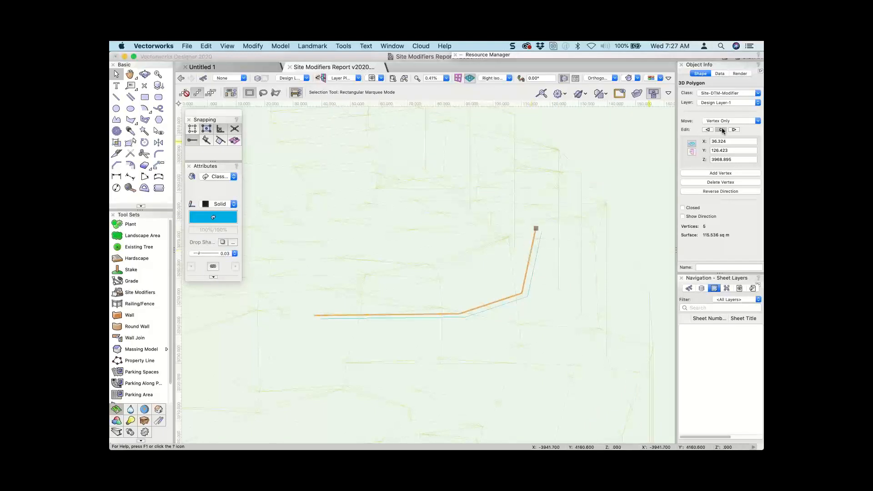
{"action": "left_click", "coordinate": [734, 130]}
{"action": "left_click", "coordinate": [734, 130]}
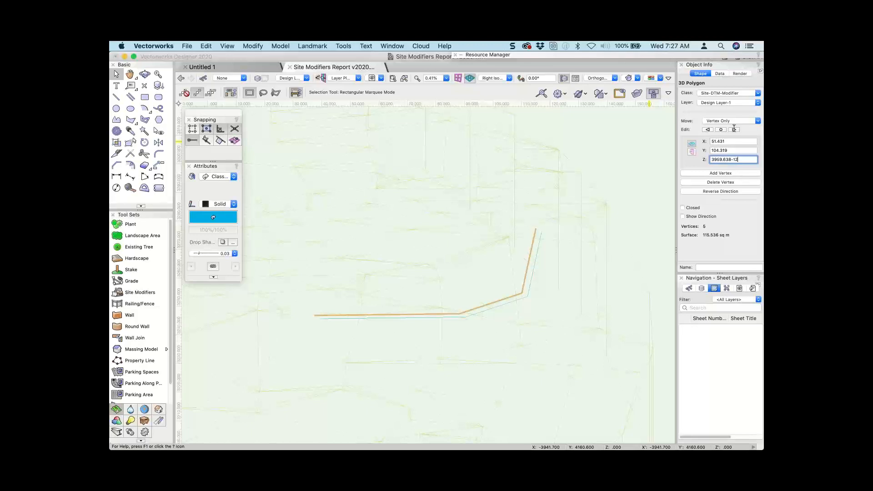
{"action": "type", "text": "-12"}
{"action": "key", "text": "Return"}
{"action": "key", "text": "super+z"}
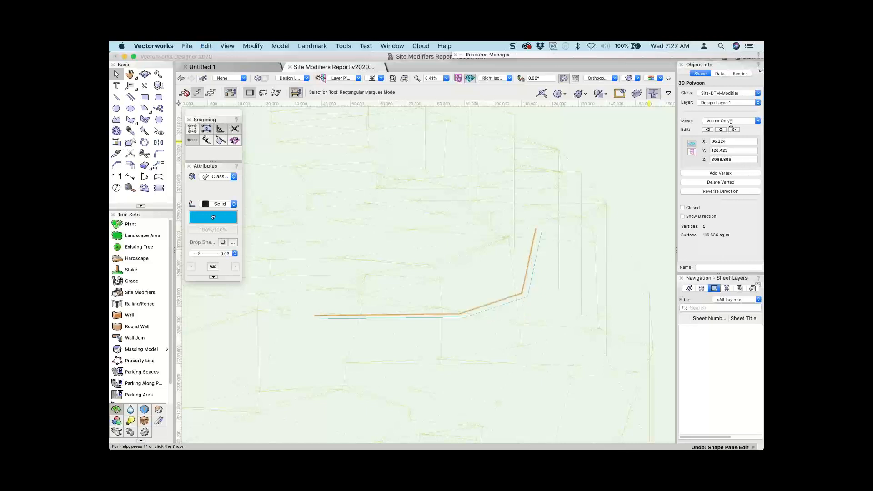
Try raising the copied polygon's first vertex by 12 ft, then undo it
{"action": "left_click", "coordinate": [729, 160]}
{"action": "type", "text": "+12"}
{"action": "key", "text": "Return"}
{"action": "key", "text": "super+z"}
Raise the copied polygon's second and third vertices by 12 ft each
{"action": "left_click", "coordinate": [734, 130]}
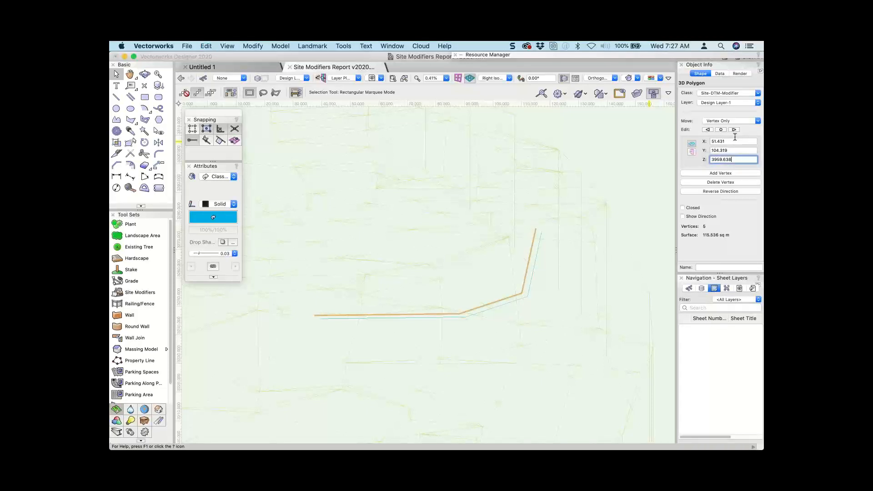
{"action": "type", "text": "12"}
{"action": "key", "text": "Return"}
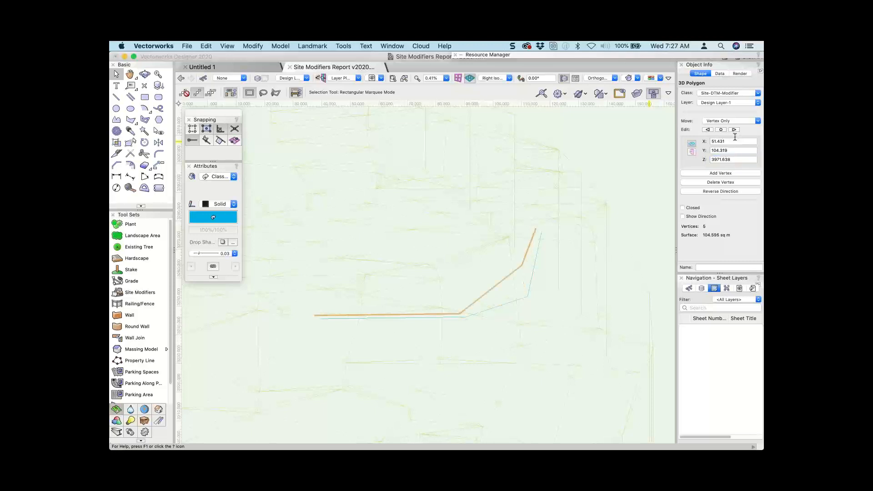
{"action": "left_click", "coordinate": [733, 130]}
{"action": "type", "text": "+12"}
{"action": "key", "text": "Return"}
Try raising the copied polygon's third vertex by another 6 ft, then undo it
{"action": "left_click", "coordinate": [739, 160]}
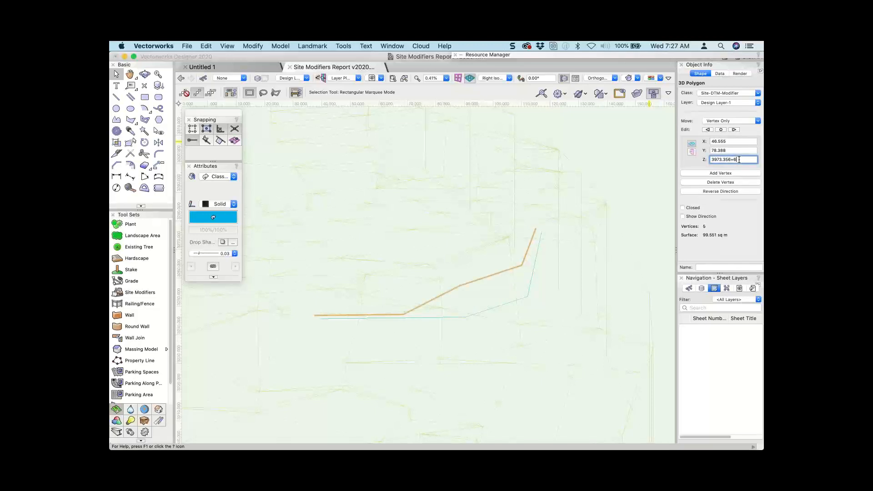
{"action": "type", "text": "+6"}
{"action": "key", "text": "Return"}
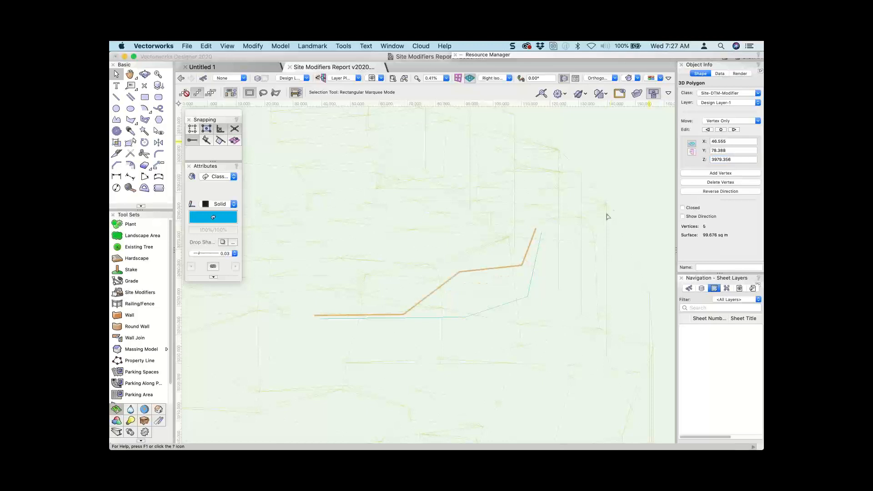
{"action": "key", "text": "super+z"}
Raise the copied polygon's fourth vertex by 6 ft
{"action": "left_click", "coordinate": [734, 159]}
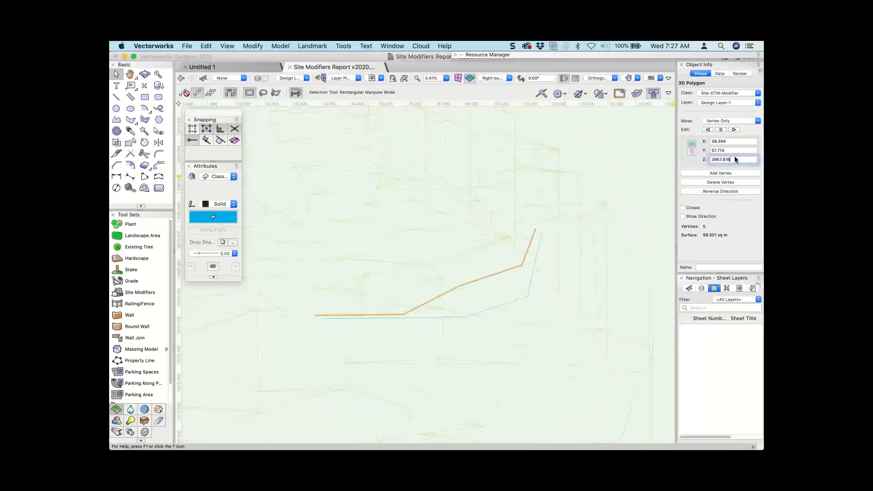
{"action": "type", "text": "+6"}
{"action": "key", "text": "Return"}
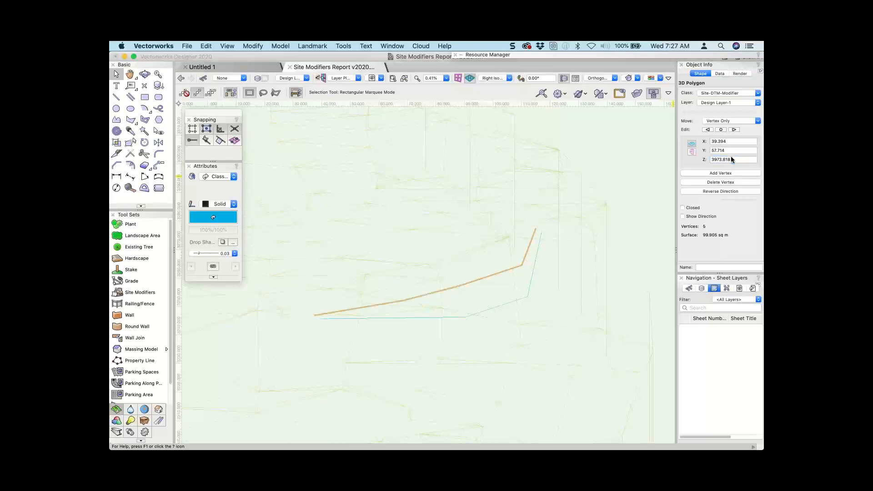
Mirror a duplicate of the original and copied 3D polygons across a sloped axis drawn just east of them in plan
{"action": "middle_click_drag", "start_coordinate": [579, 247], "coordinate": [314, 217]}
{"action": "key", "text": "super+5"}
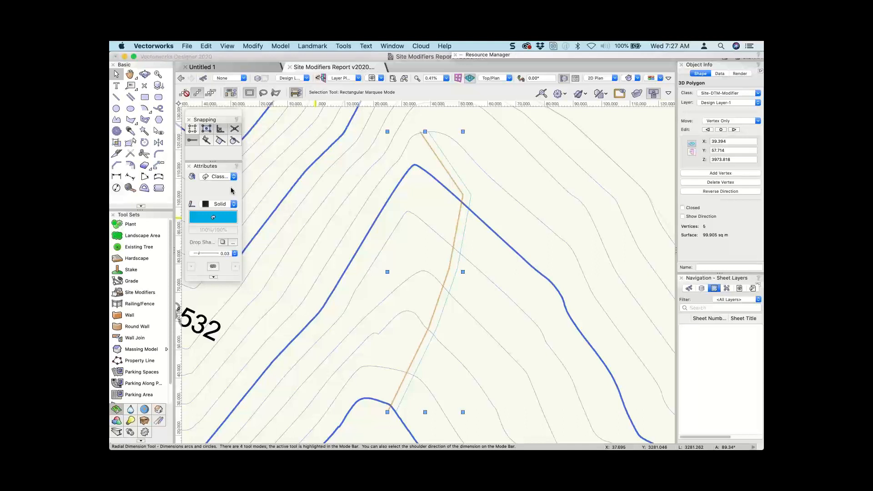
{"action": "scroll", "coordinate": [436, 171], "scroll_direction": "down", "scroll_amount": 2}
{"action": "left_click", "coordinate": [437, 218], "text": "shift"}
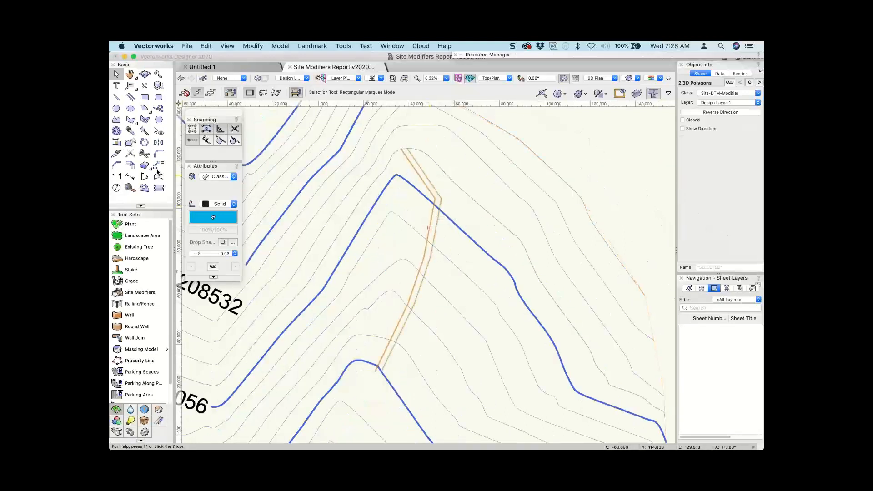
{"action": "left_click", "coordinate": [158, 143]}
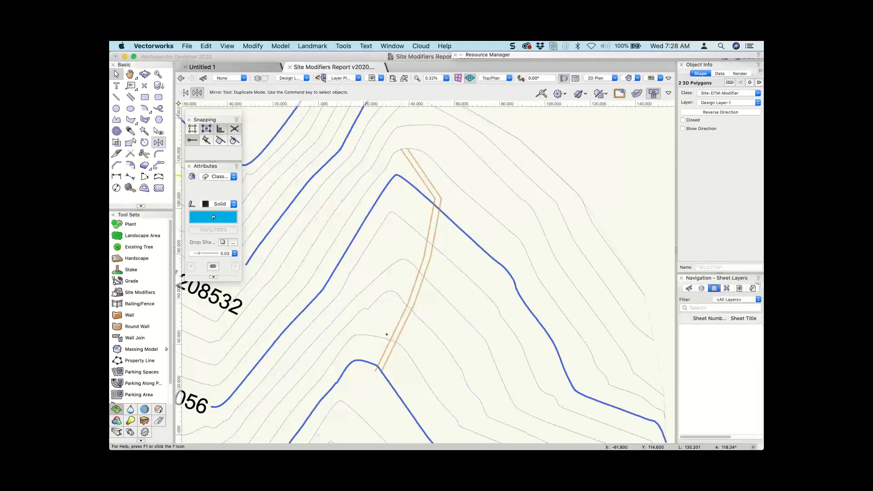
{"action": "left_click", "coordinate": [400, 381]}
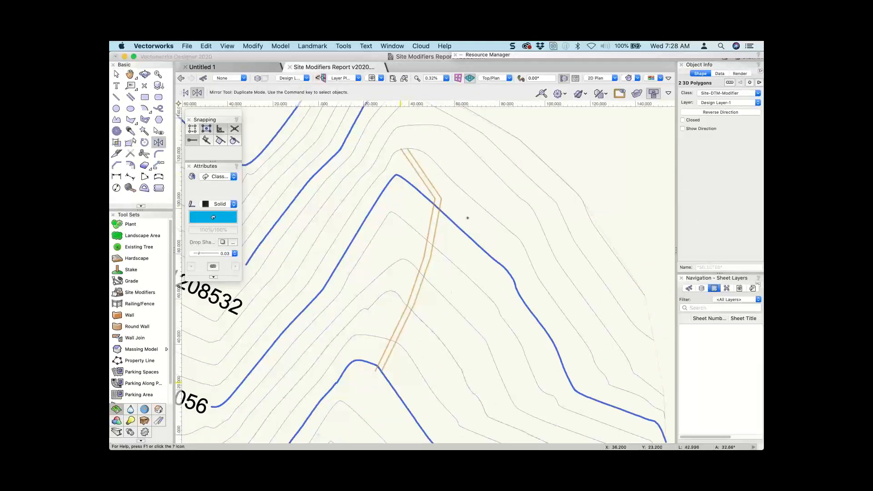
{"action": "left_click", "coordinate": [480, 201]}
{"action": "middle_click_drag", "start_coordinate": [511, 188], "coordinate": [458, 268], "text": "shift"}
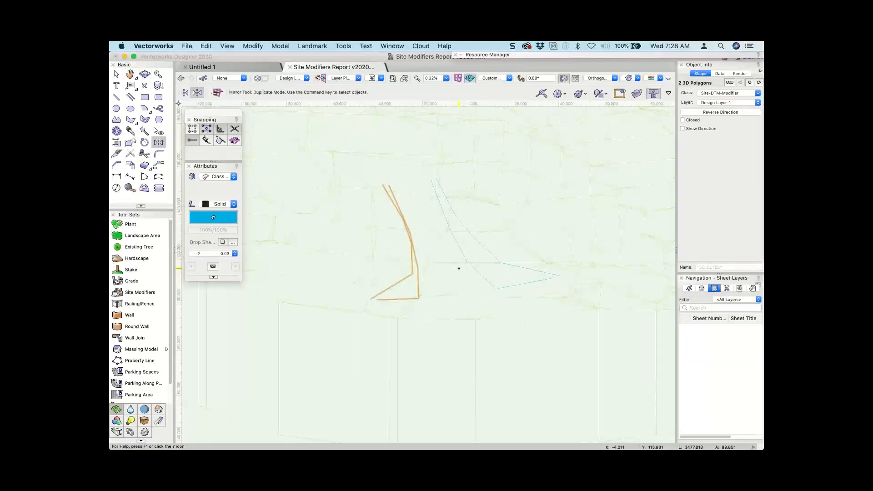
Draw a closed ten-vertex Grade Limits site modifier with corner vertices around both pairs of 3D polygons
{"action": "left_click", "coordinate": [140, 293]}
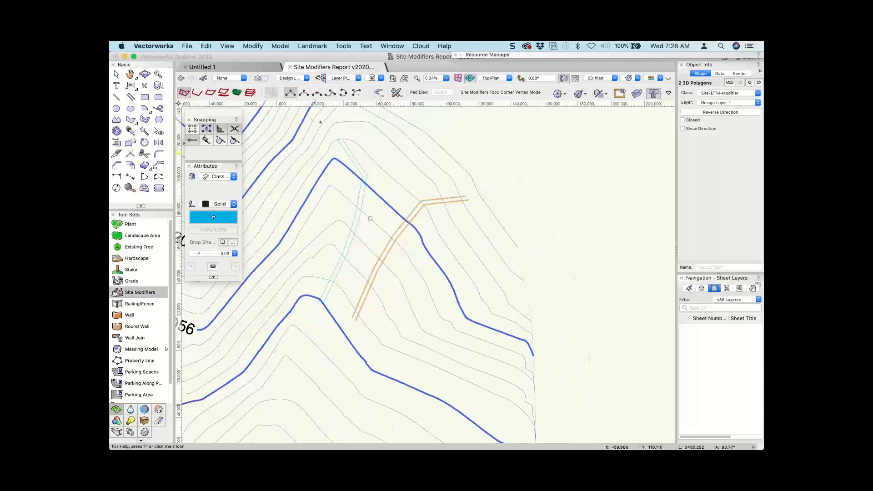
{"action": "left_click", "coordinate": [335, 123]}
{"action": "left_click", "coordinate": [479, 194]}
{"action": "left_click", "coordinate": [479, 244]}
{"action": "left_click", "coordinate": [382, 301]}
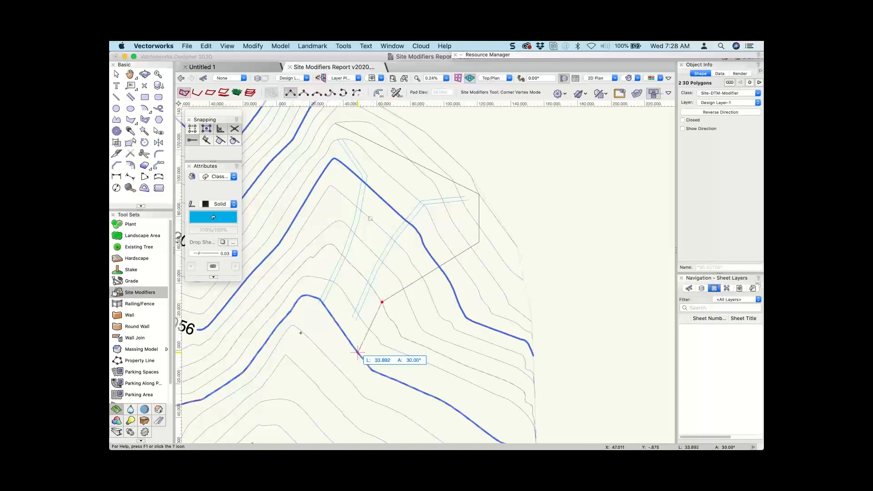
{"action": "left_click", "coordinate": [358, 352]}
{"action": "left_click", "coordinate": [301, 331]}
{"action": "left_click", "coordinate": [282, 286]}
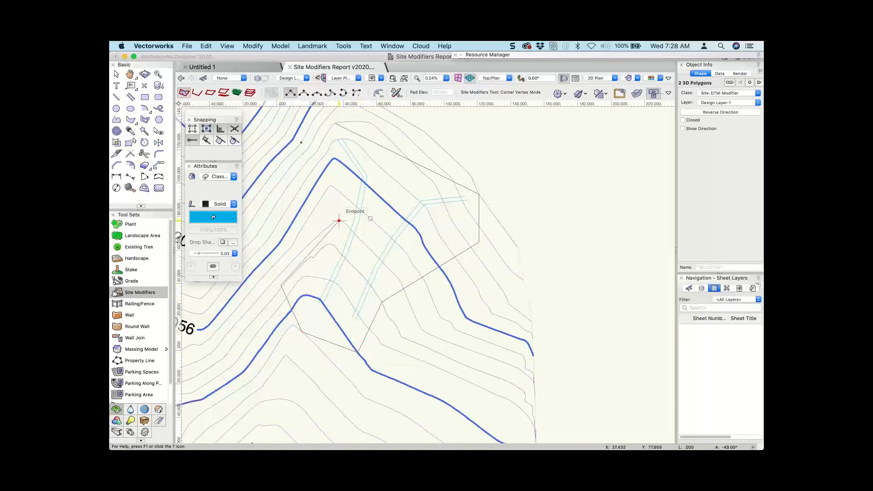
{"action": "left_click", "coordinate": [339, 221]}
{"action": "left_click", "coordinate": [301, 142]}
{"action": "left_click", "coordinate": [335, 123]}
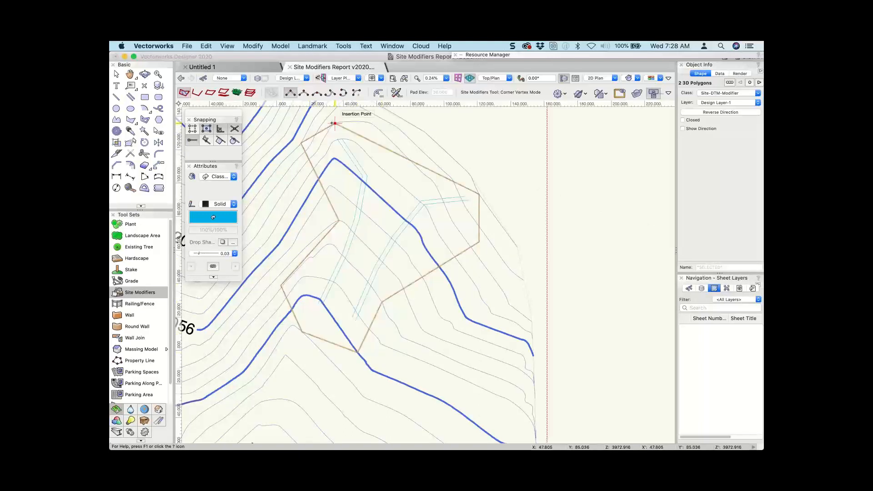
{"action": "right_click", "coordinate": [445, 213]}
{"action": "left_click", "coordinate": [423, 342]}
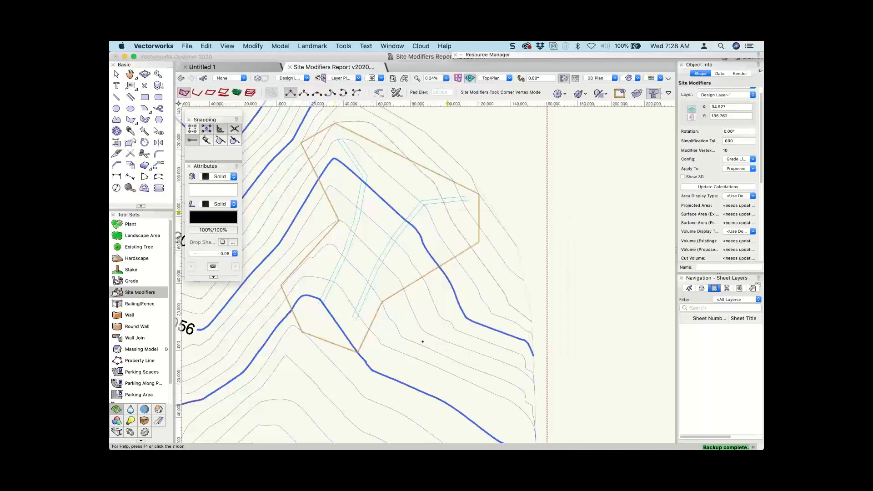
Update the site model to include the mirrored polygons and grade limits, and inspect the regraded area in 3D
{"action": "key", "text": "x"}
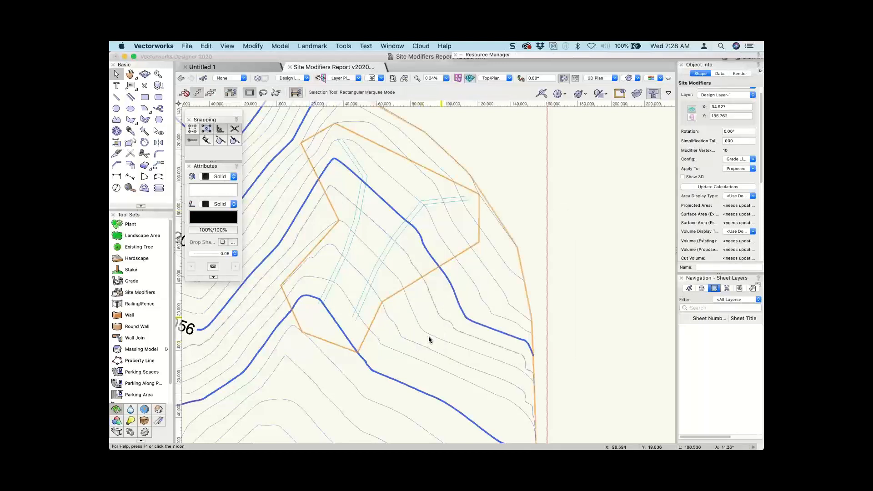
{"action": "right_click", "coordinate": [441, 317]}
{"action": "left_click", "coordinate": [459, 412]}
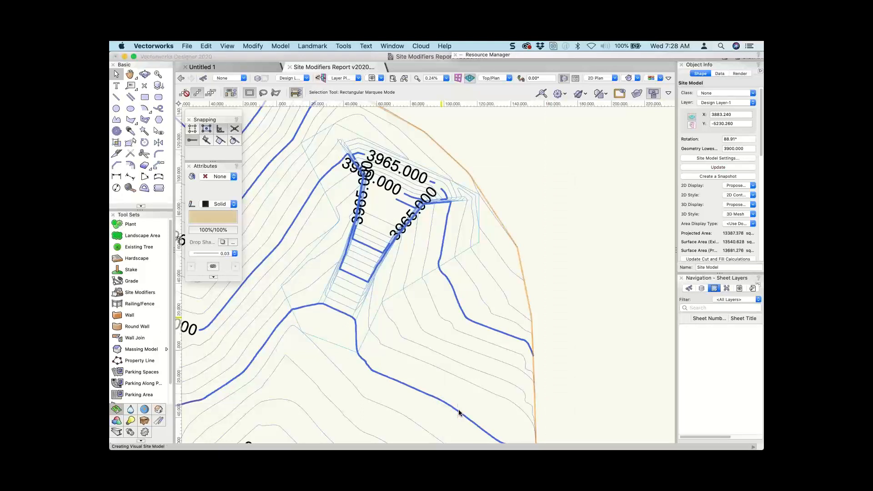
{"action": "middle_click_drag", "start_coordinate": [452, 336], "coordinate": [475, 305], "text": "ctrl"}
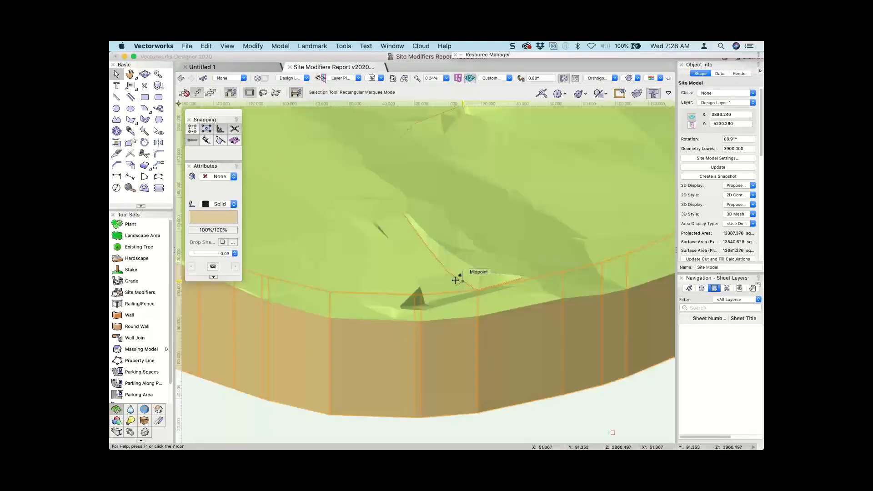
{"action": "scroll", "coordinate": [454, 279], "scroll_direction": "up", "scroll_amount": 2}
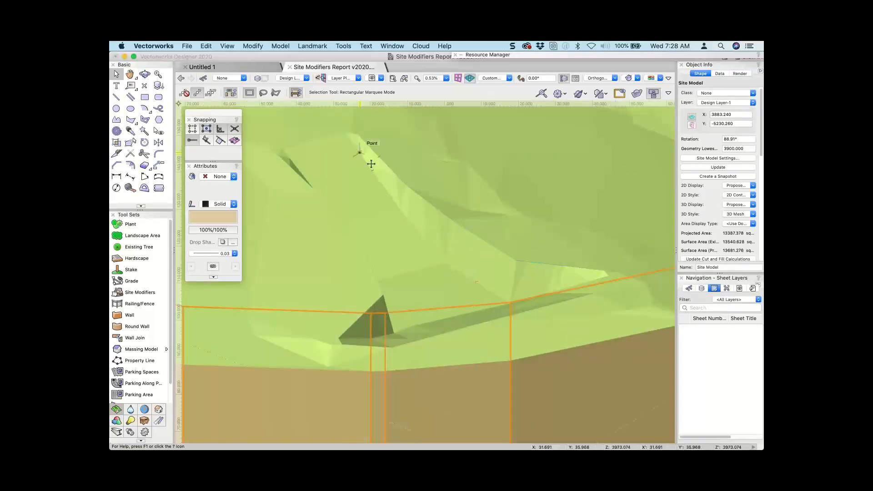
Group the first pair of 3D polygons in plan and open that group for editing
{"action": "key", "text": "F5"}
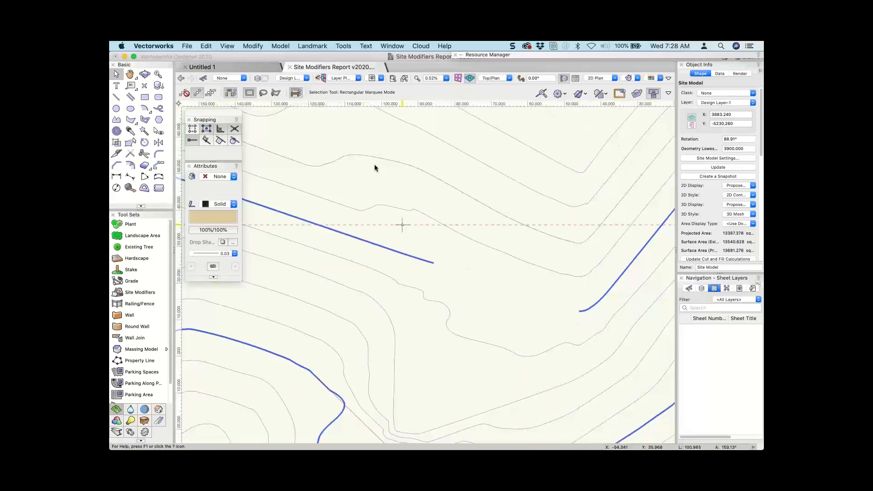
{"action": "scroll", "coordinate": [402, 225], "scroll_direction": "down", "scroll_amount": 1}
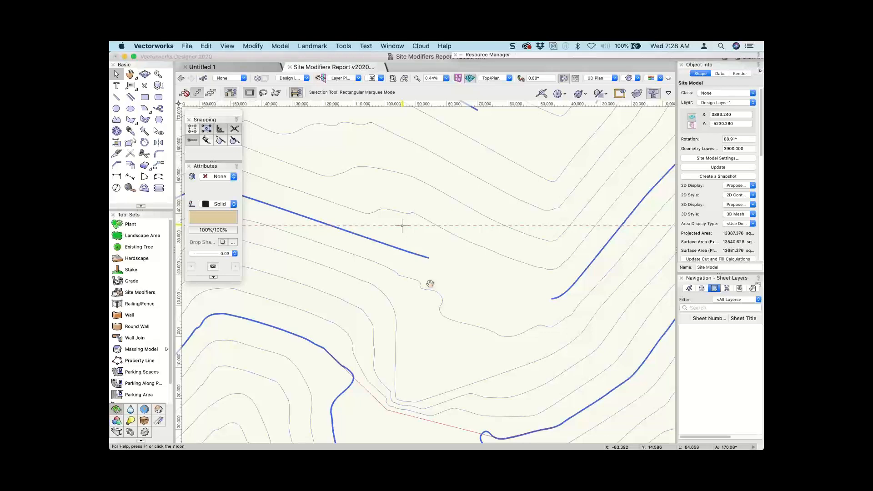
{"action": "middle_click_drag", "start_coordinate": [401, 243], "coordinate": [348, 278]}
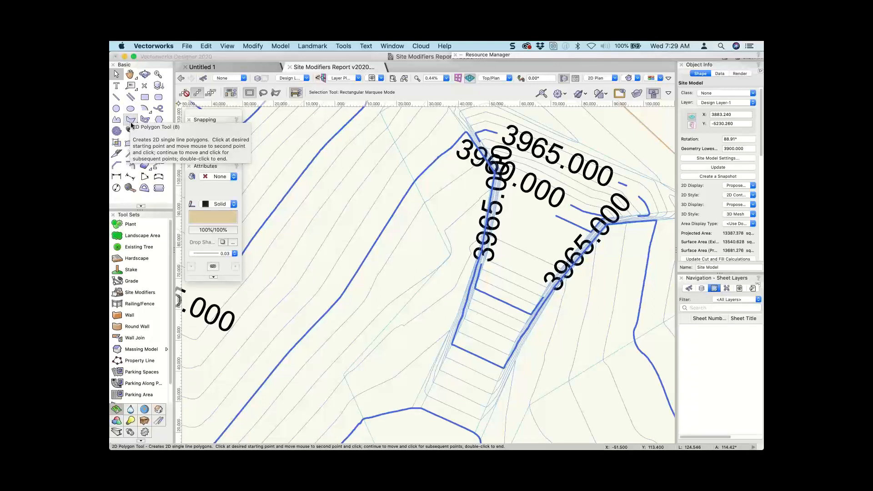
{"action": "left_click", "coordinate": [131, 120]}
{"action": "left_click", "coordinate": [197, 92]}
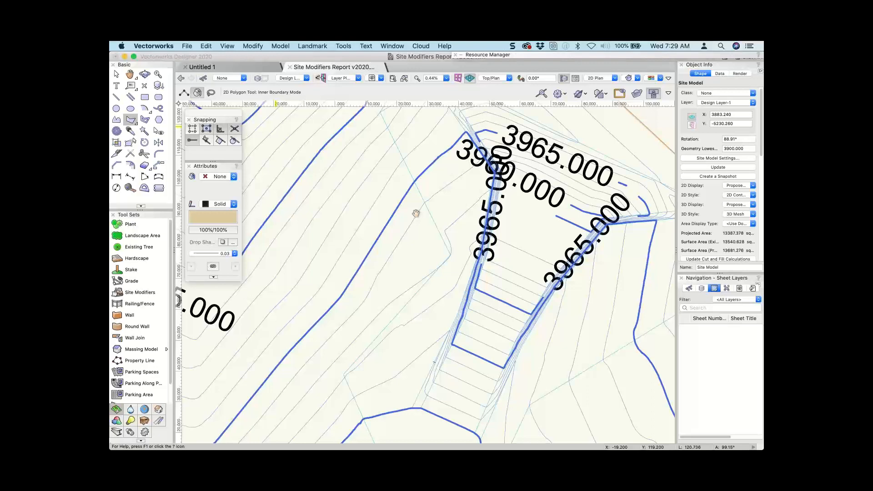
{"action": "middle_click_drag", "start_coordinate": [416, 213], "coordinate": [416, 194]}
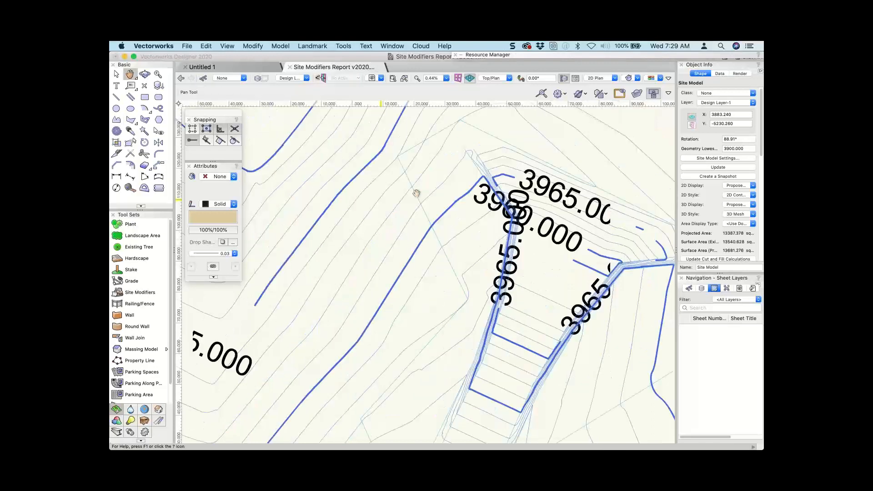
{"action": "scroll", "coordinate": [485, 156], "scroll_direction": "up", "scroll_amount": 3}
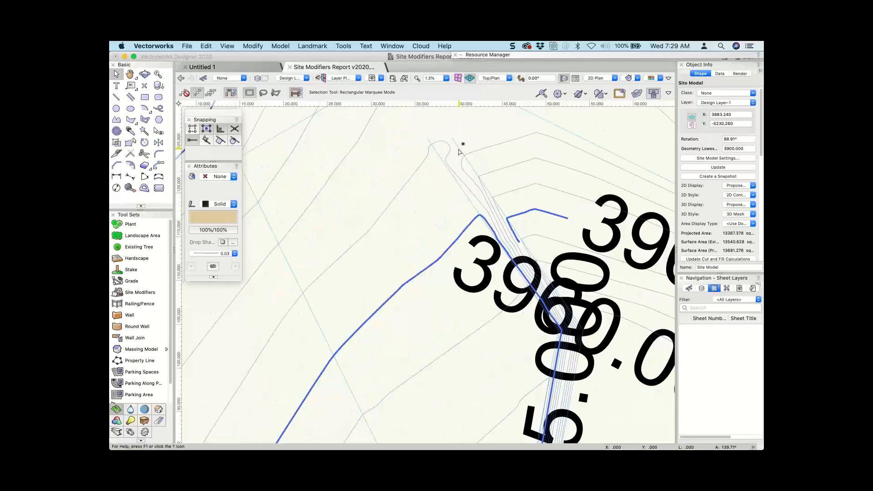
{"action": "left_click", "coordinate": [445, 161]}
{"action": "key", "text": "super+u"}
{"action": "scroll", "coordinate": [454, 131], "scroll_direction": "down", "scroll_amount": 1}
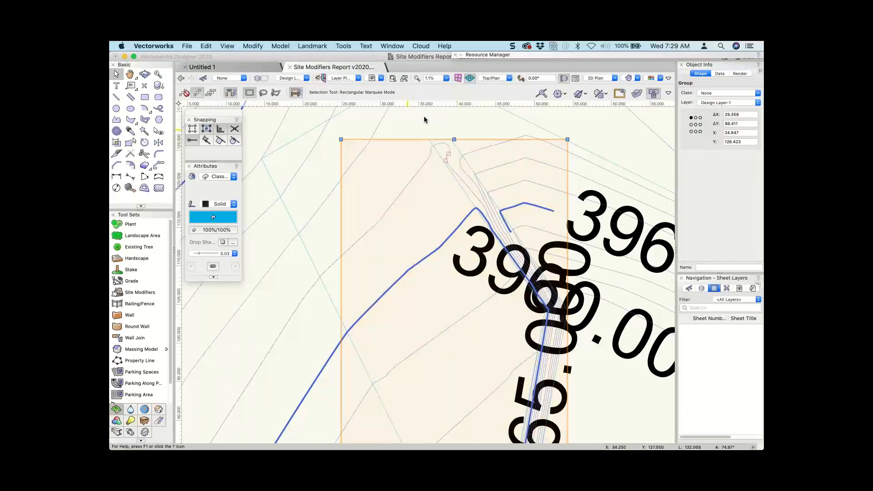
{"action": "left_click", "coordinate": [260, 46]}
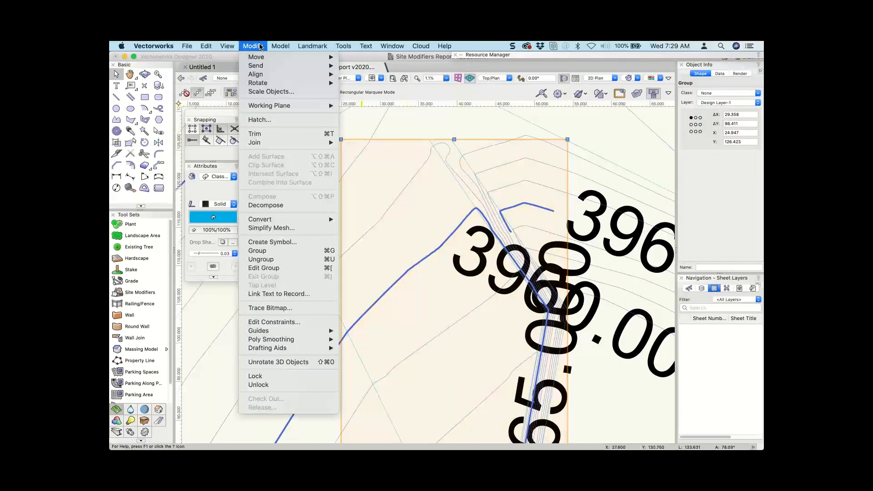
{"action": "left_click", "coordinate": [331, 271]}
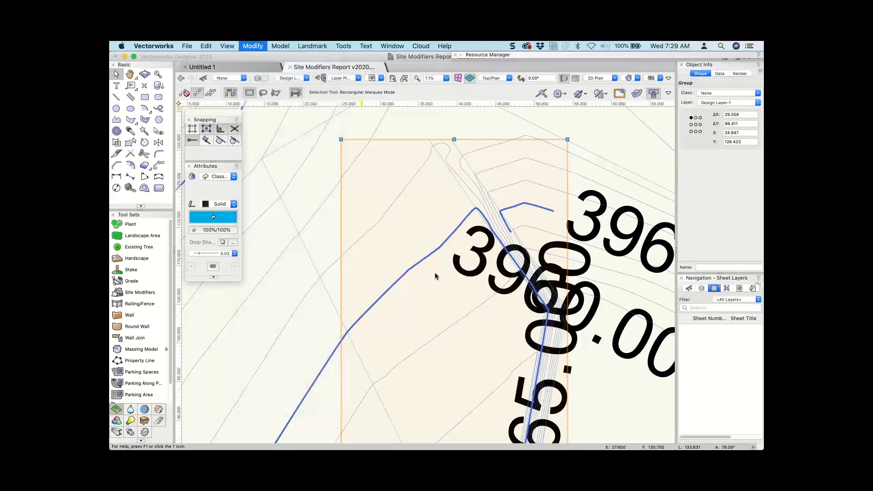
Trace a closed 2D polygon inside the group along the vertices of both 3D polygons, filling the narrow strip between them
{"action": "key", "text": "h"}
{"action": "scroll", "coordinate": [454, 177], "scroll_direction": "right", "scroll_amount": 3}
{"action": "scroll", "coordinate": [454, 178], "scroll_direction": "down", "scroll_amount": 2}
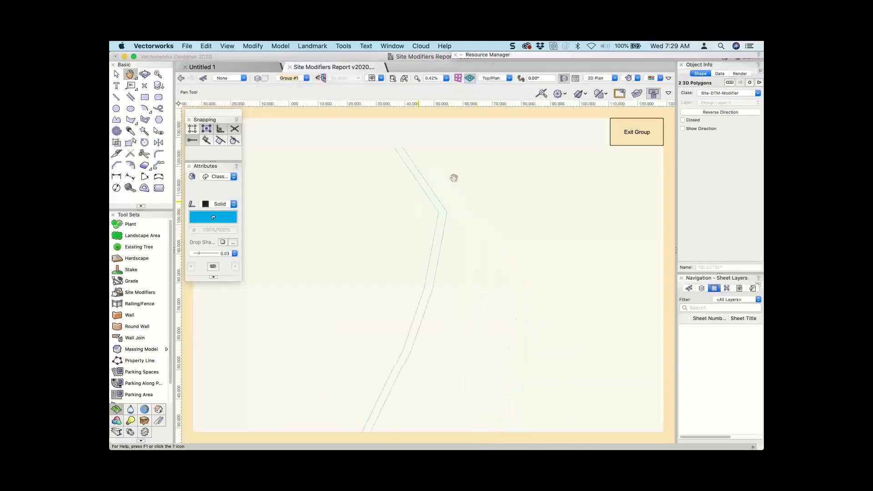
{"action": "middle_click_drag", "start_coordinate": [453, 178], "coordinate": [470, 215]}
{"action": "scroll", "coordinate": [453, 178], "scroll_direction": "down", "scroll_amount": 2}
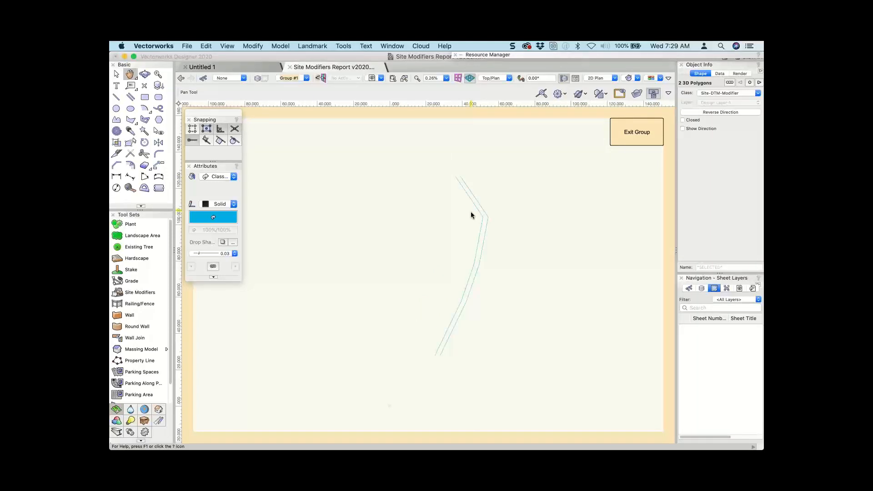
{"action": "left_click", "coordinate": [130, 119]}
{"action": "left_click", "coordinate": [455, 179]}
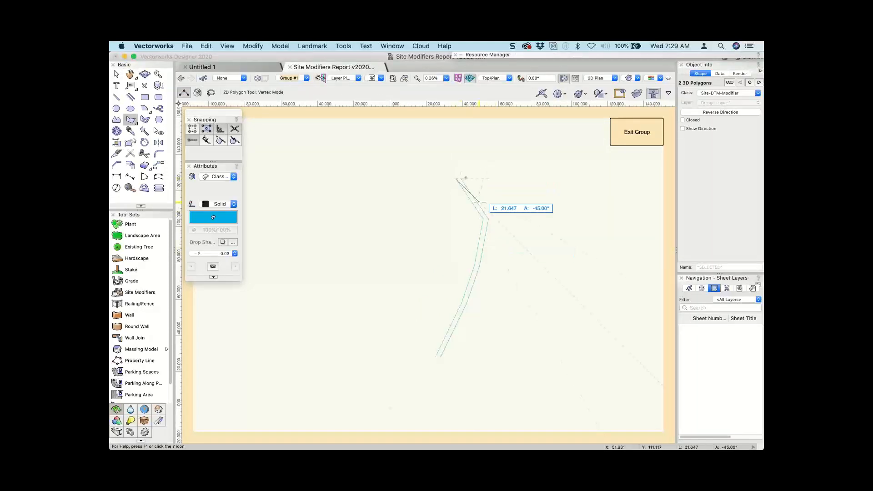
{"action": "left_click", "coordinate": [488, 219]}
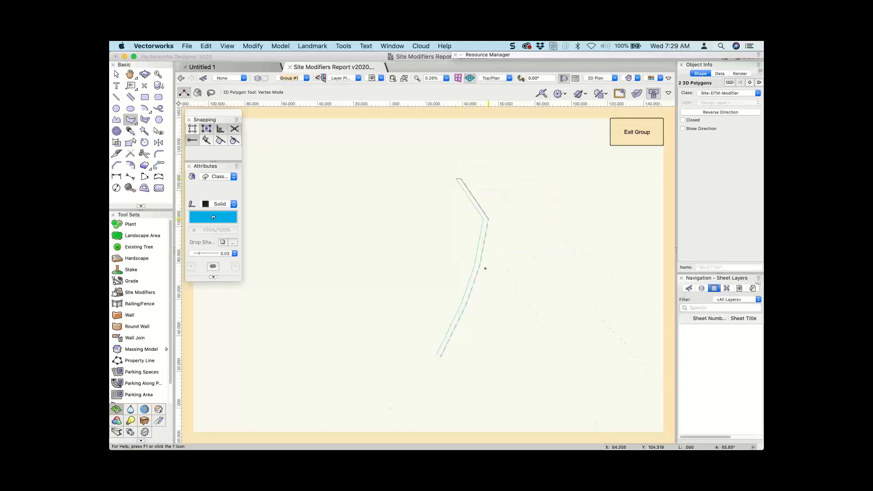
{"action": "left_click", "coordinate": [479, 265]}
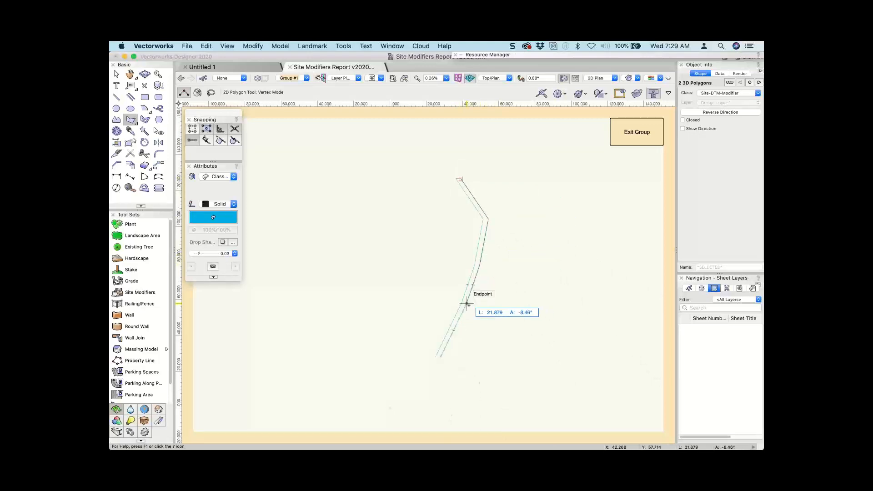
{"action": "left_click", "coordinate": [435, 357]}
{"action": "left_click", "coordinate": [461, 303]}
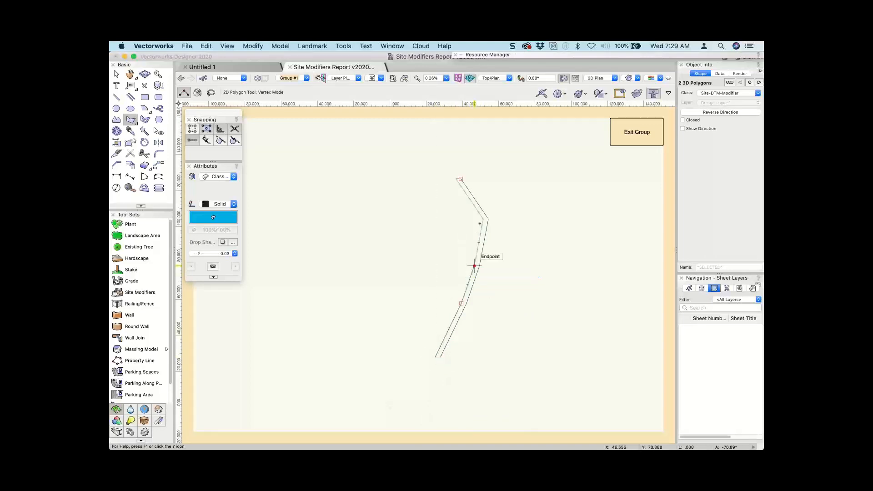
{"action": "left_click", "coordinate": [488, 219]}
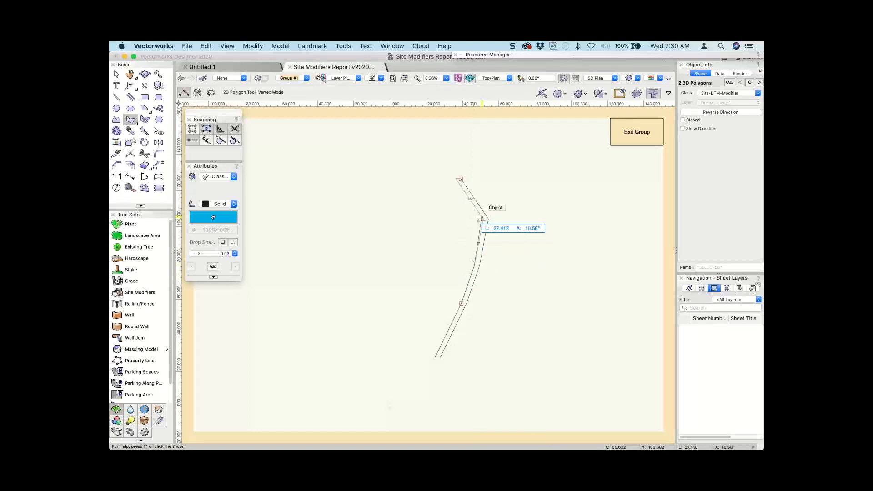
{"action": "left_click", "coordinate": [453, 178]}
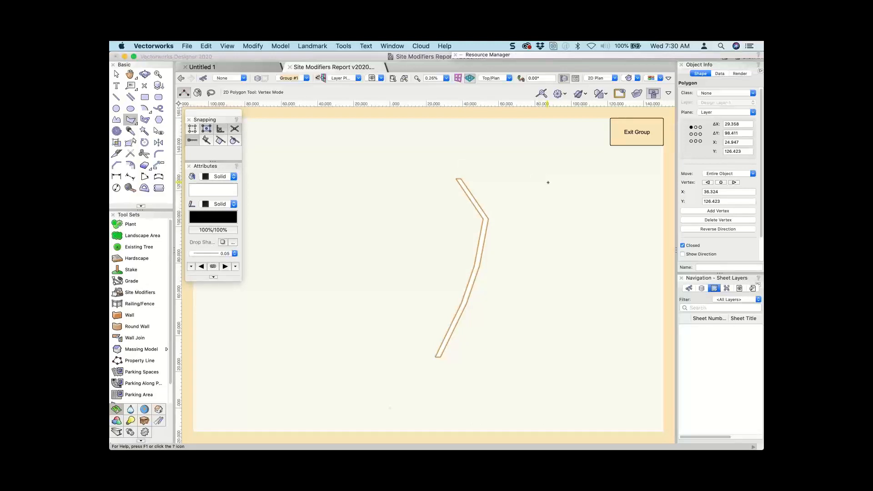
Extrude the traced strip polygon with an extrusion value of 12
{"action": "key", "text": "super+e"}
{"action": "type", "text": "12"}
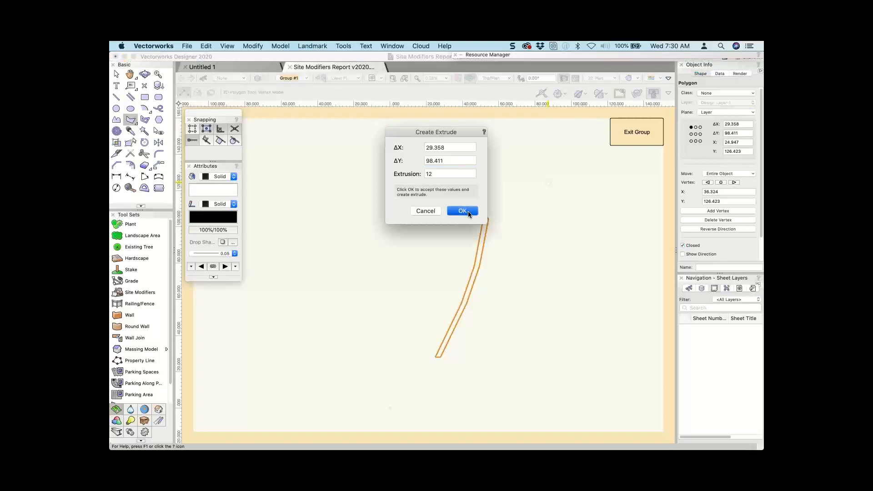
{"action": "key", "text": "Return"}
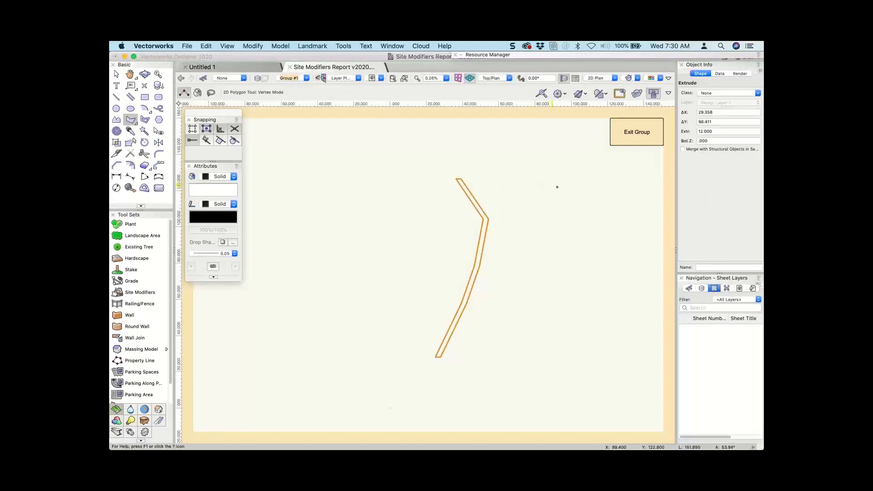
Exit the group and ungroup the extrusion and two 3D polygons onto the design layer
{"action": "scroll", "coordinate": [557, 187], "scroll_direction": "down", "scroll_amount": 2}
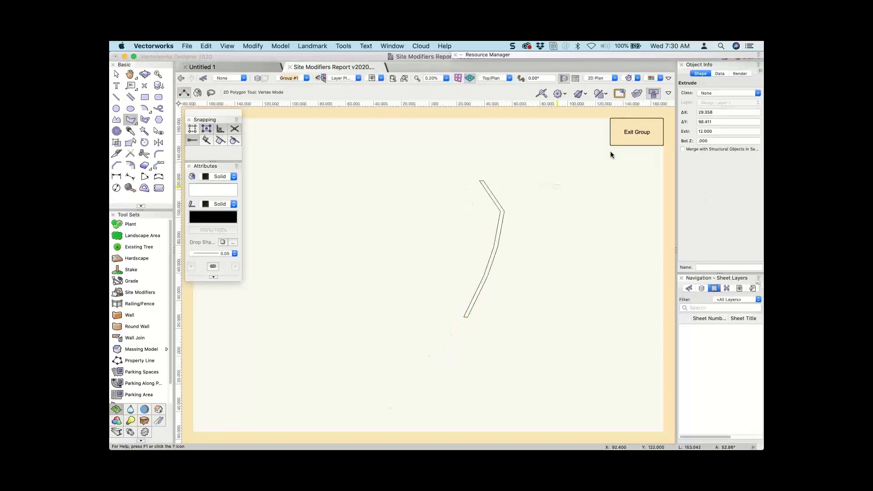
{"action": "left_click", "coordinate": [646, 129]}
{"action": "key", "text": "x"}
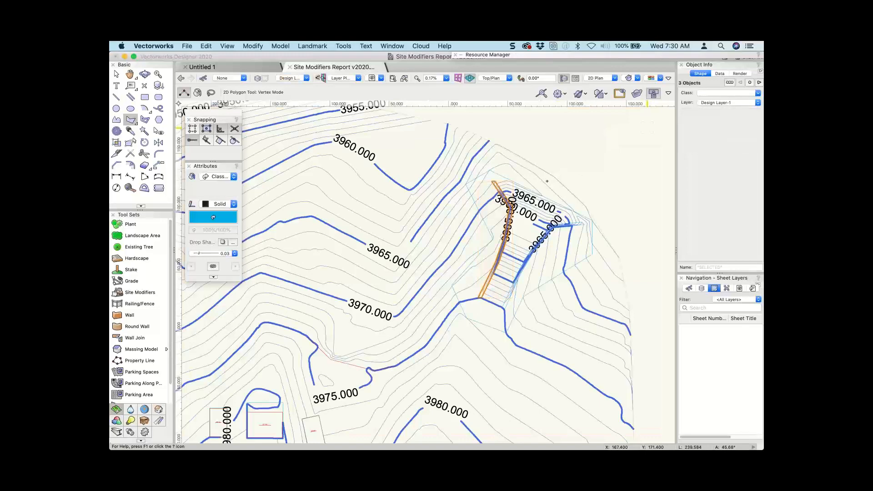
Clear the selection and view the extruded strip on the site model in an angled 3D view
{"action": "scroll", "coordinate": [560, 162], "scroll_direction": "up", "scroll_amount": 1}
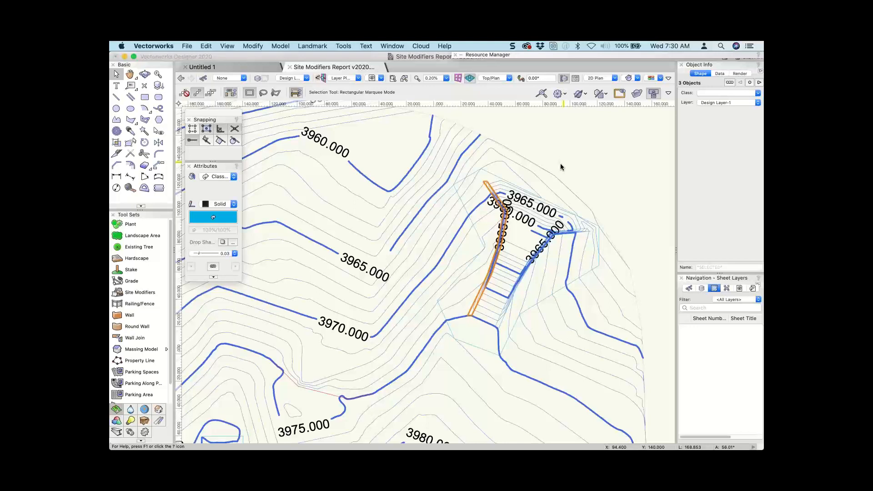
{"action": "left_click", "coordinate": [562, 162]}
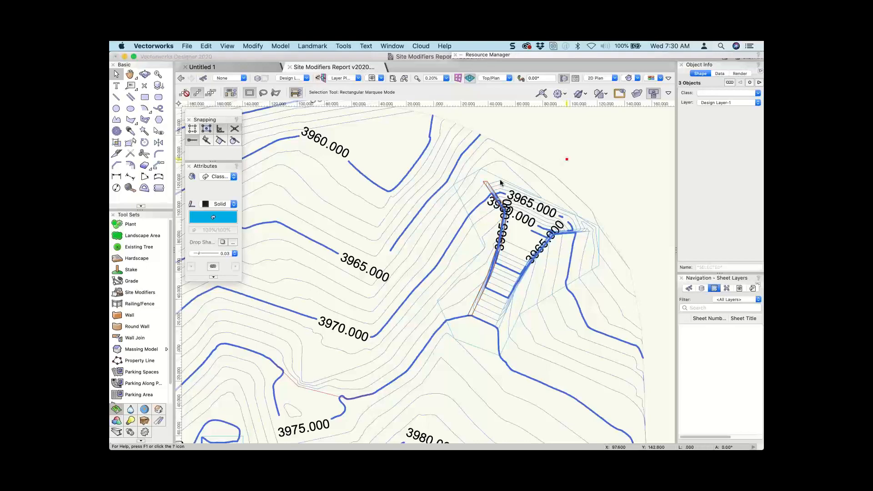
{"action": "left_click_drag", "start_coordinate": [450, 272], "coordinate": [449, 311]}
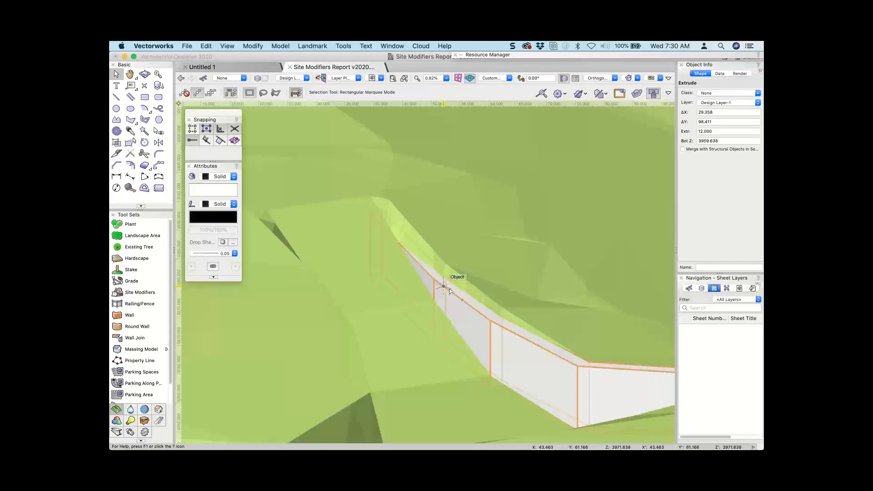
{"action": "double_click", "coordinate": [448, 288]}
{"action": "left_click", "coordinate": [630, 147]}
{"action": "left_click", "coordinate": [634, 132]}
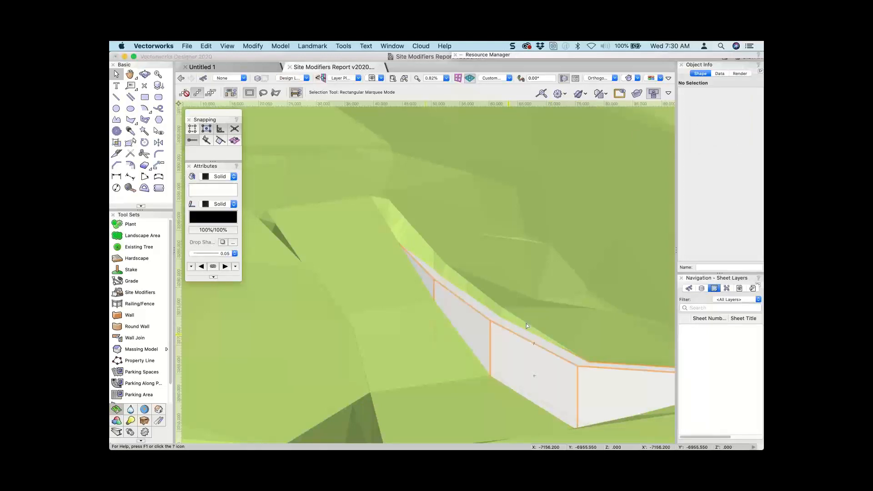
Try to draw a line across the extruded strip's top face between the paired vertices at its bend
{"action": "scroll", "coordinate": [449, 322], "scroll_direction": "up", "scroll_amount": 2}
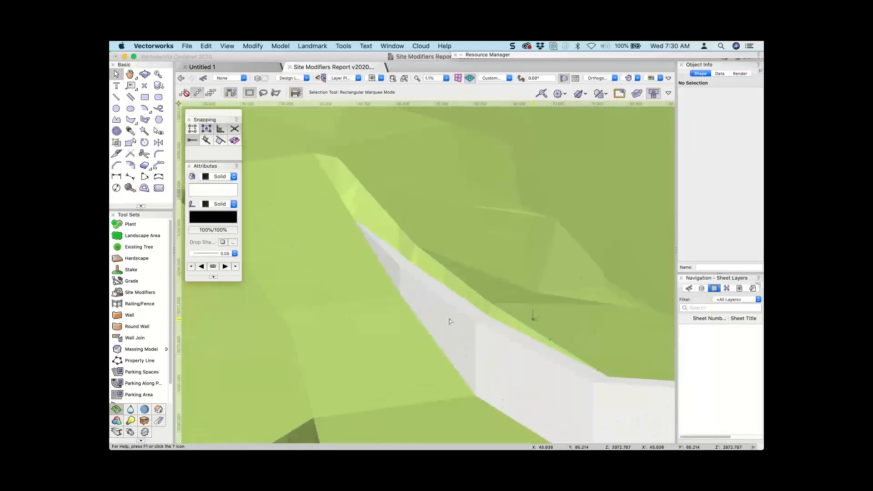
{"action": "scroll", "coordinate": [475, 320], "scroll_direction": "up", "scroll_amount": 3}
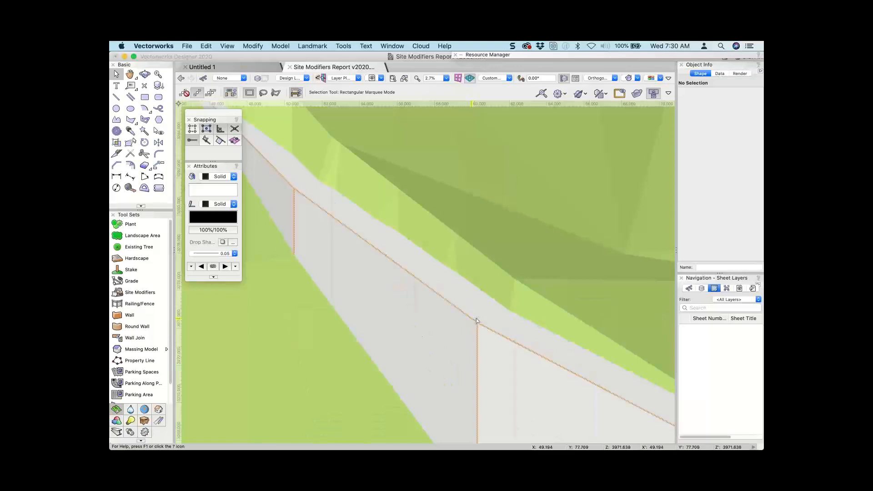
{"action": "left_click", "coordinate": [476, 321]}
{"action": "key", "text": "2"}
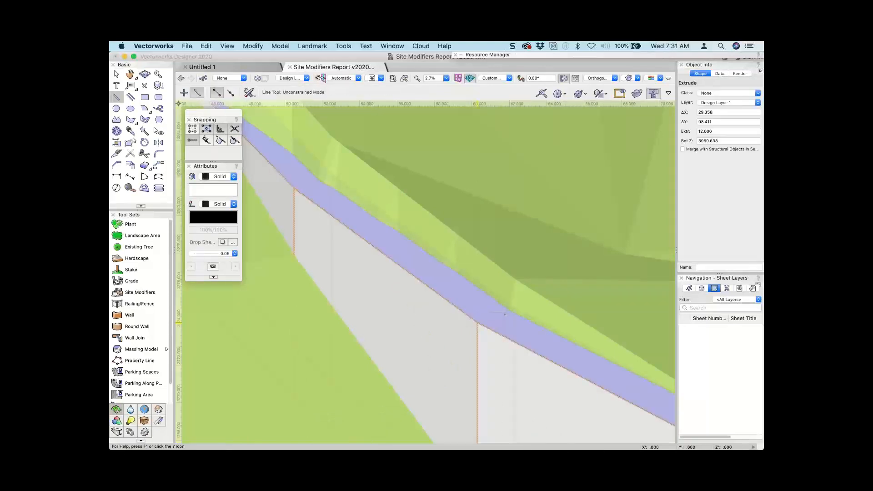
{"action": "left_click", "coordinate": [477, 322]}
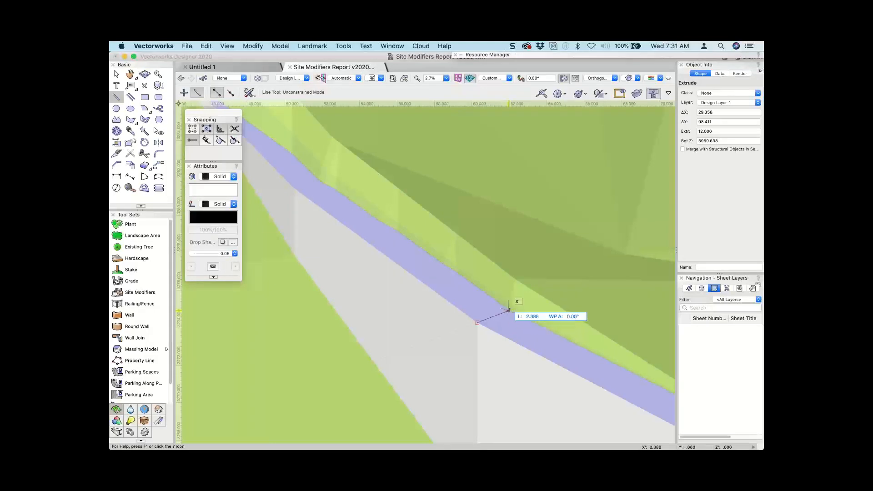
{"action": "scroll", "coordinate": [509, 309], "scroll_direction": "up", "scroll_amount": 3}
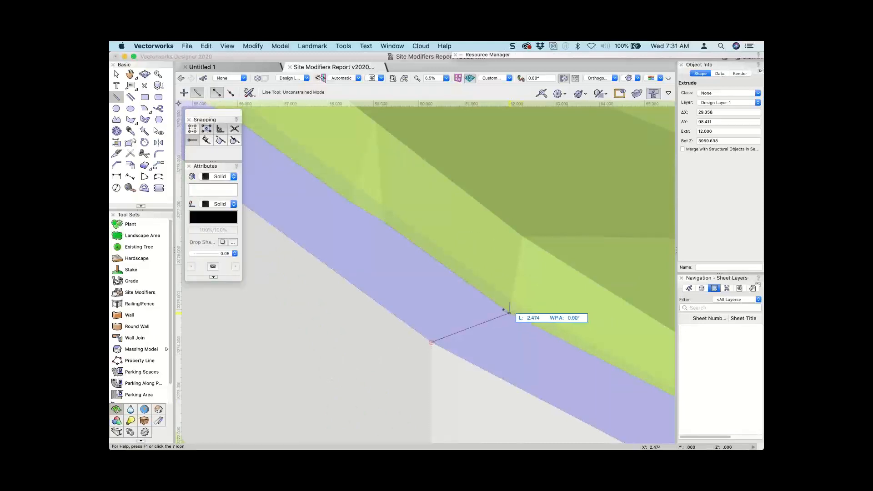
{"action": "left_click", "coordinate": [509, 313]}
{"action": "key", "text": "x"}
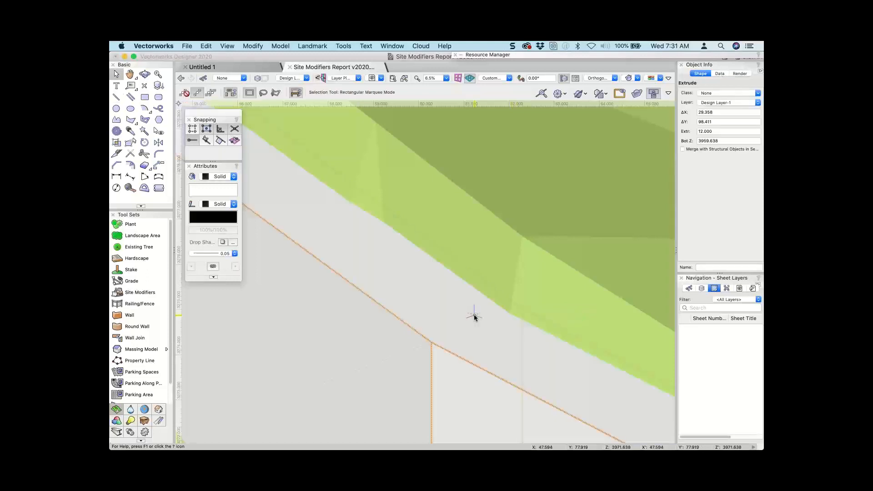
Open the extrusion's group, draw a line about 2.87 long across its top face between the bend vertices, and bring up the 3D modeling tools
{"action": "key", "text": "super+["}
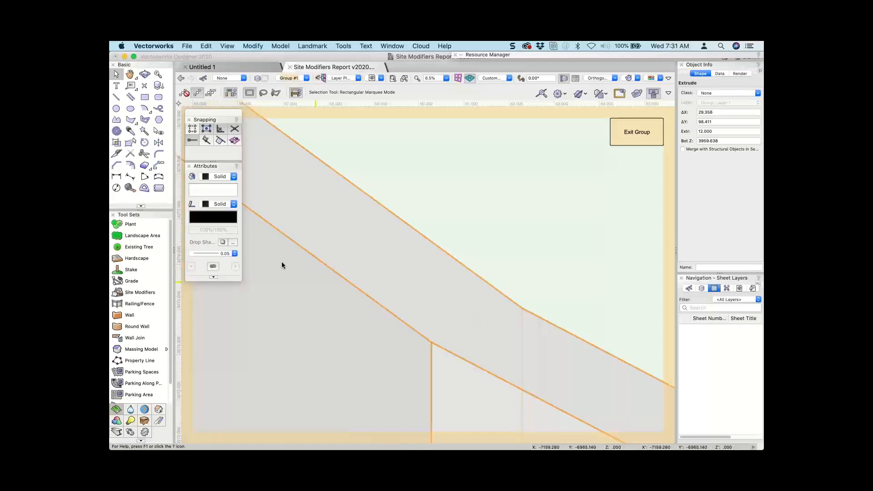
{"action": "left_click", "coordinate": [117, 98]}
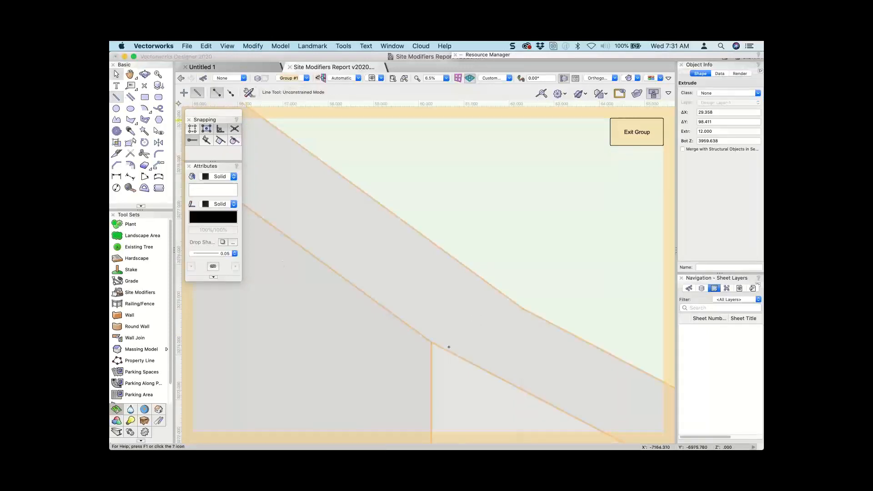
{"action": "left_click", "coordinate": [431, 342]}
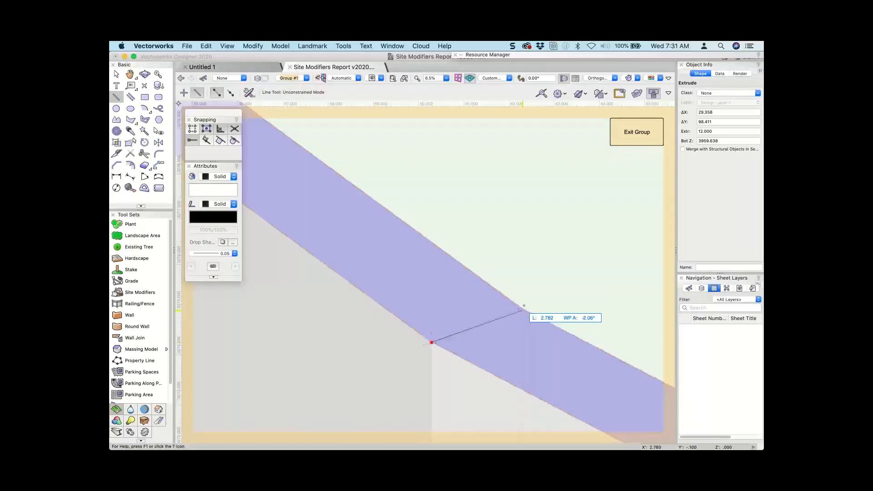
{"action": "left_click", "coordinate": [521, 309]}
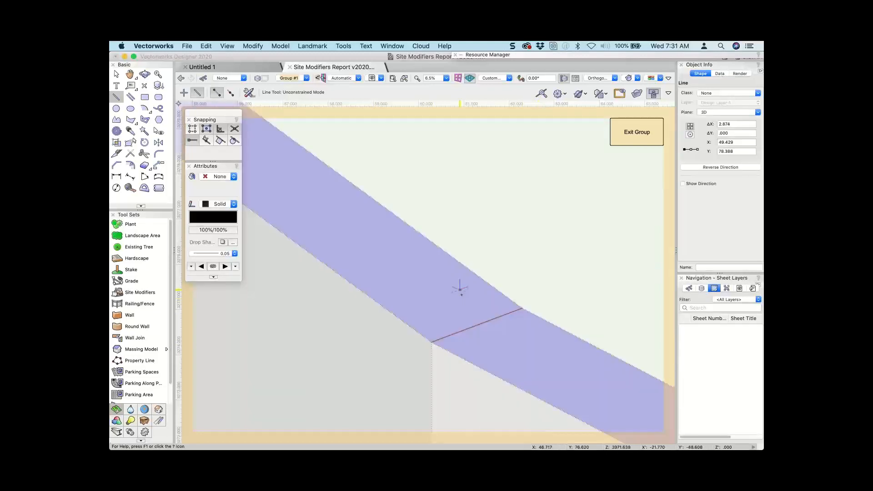
{"action": "scroll", "coordinate": [460, 288], "scroll_direction": "down", "scroll_amount": 5}
{"action": "left_click", "coordinate": [116, 420]}
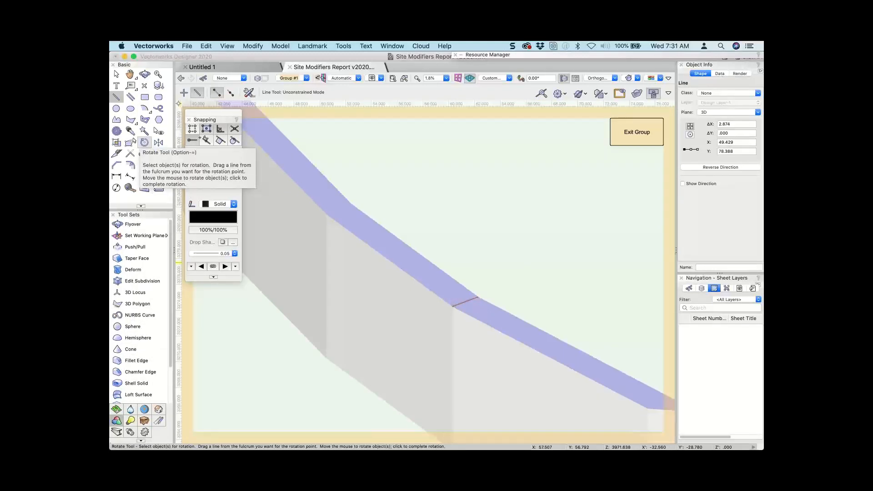
{"action": "scroll", "coordinate": [390, 233], "scroll_direction": "down", "scroll_amount": 1}
{"action": "scroll", "coordinate": [389, 233], "scroll_direction": "down", "scroll_amount": 3}
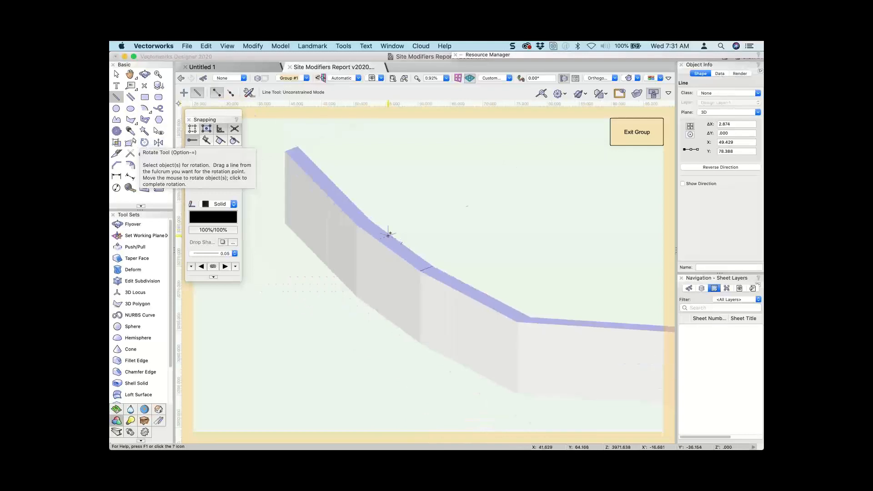
Try to create a retaining wall site modifier from the current selection and dismiss the resulting alert
{"action": "left_click", "coordinate": [116, 73]}
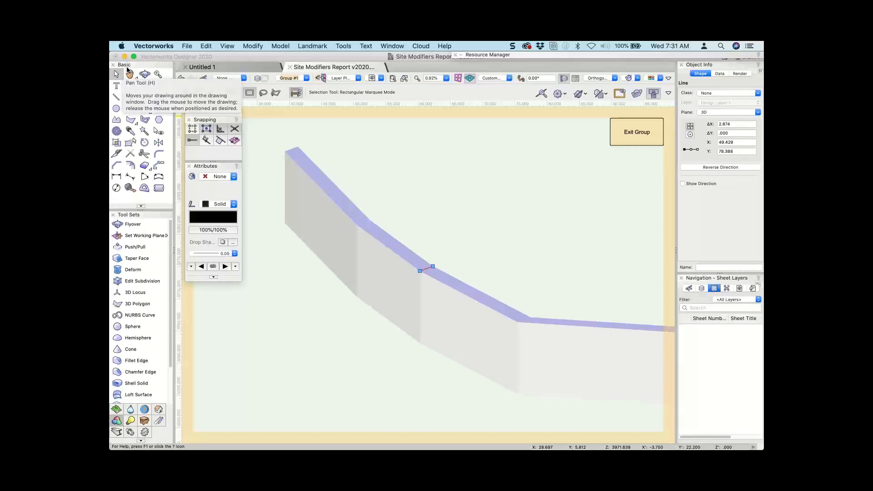
{"action": "left_click", "coordinate": [312, 46]}
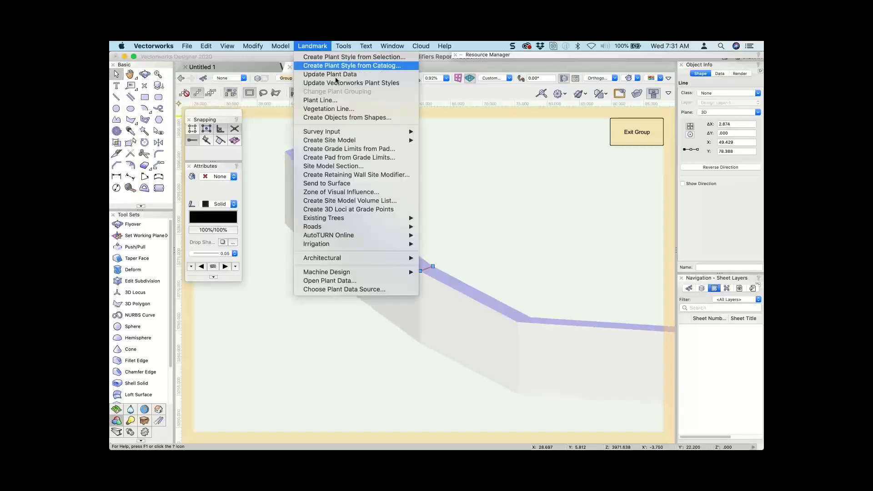
{"action": "mouse_move", "coordinate": [348, 143]}
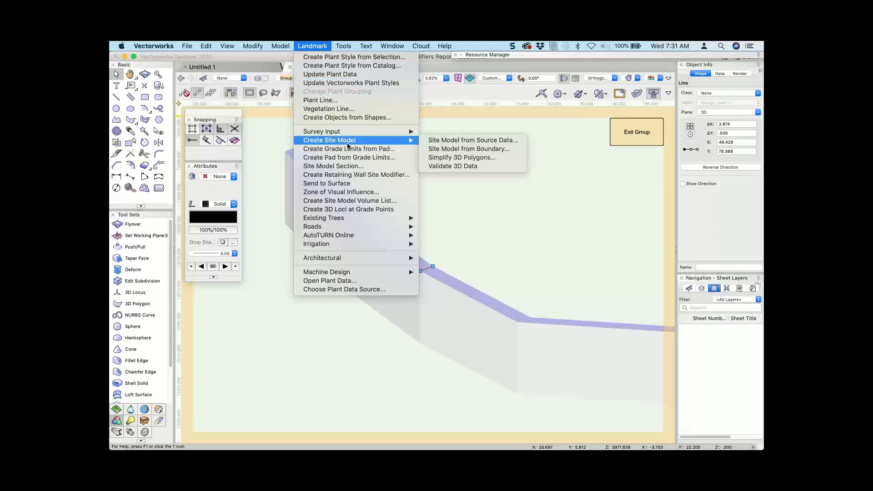
{"action": "left_click", "coordinate": [352, 178]}
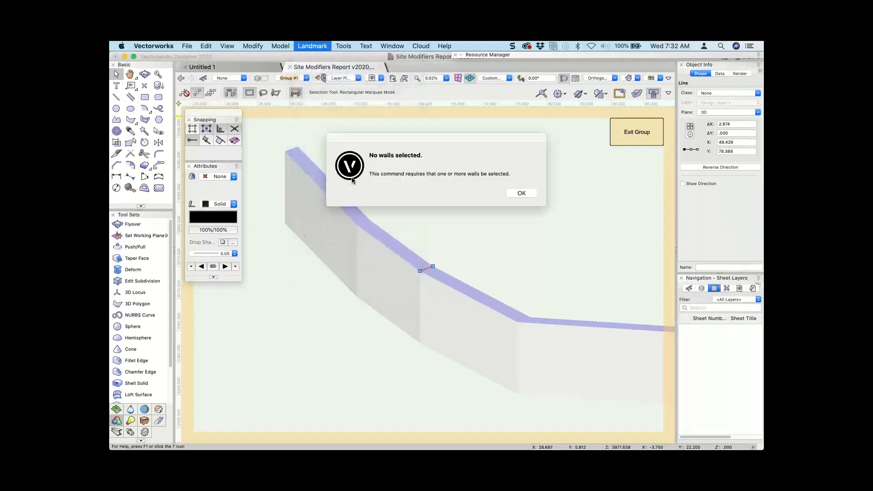
{"action": "left_click", "coordinate": [521, 193]}
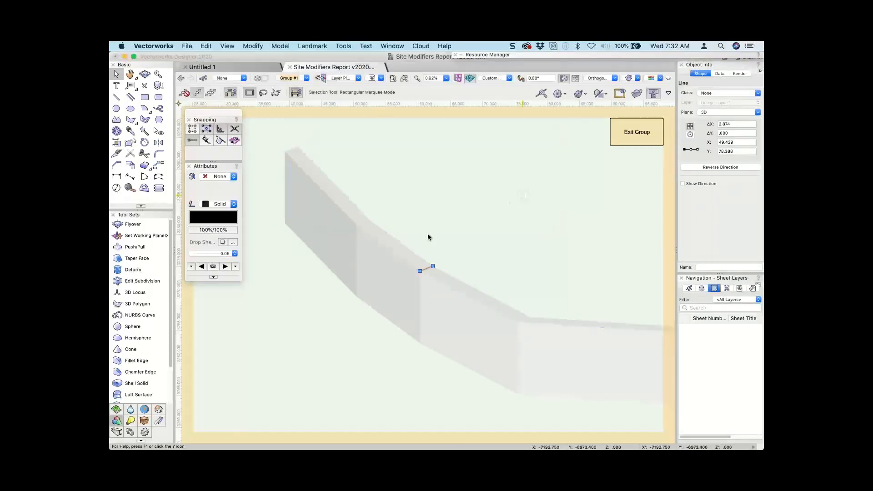
Raise the top sub-face on the upper-end side of the dividing line by about 3.36 with Push/Pull in Sub-Face mode
{"action": "left_click", "coordinate": [400, 247]}
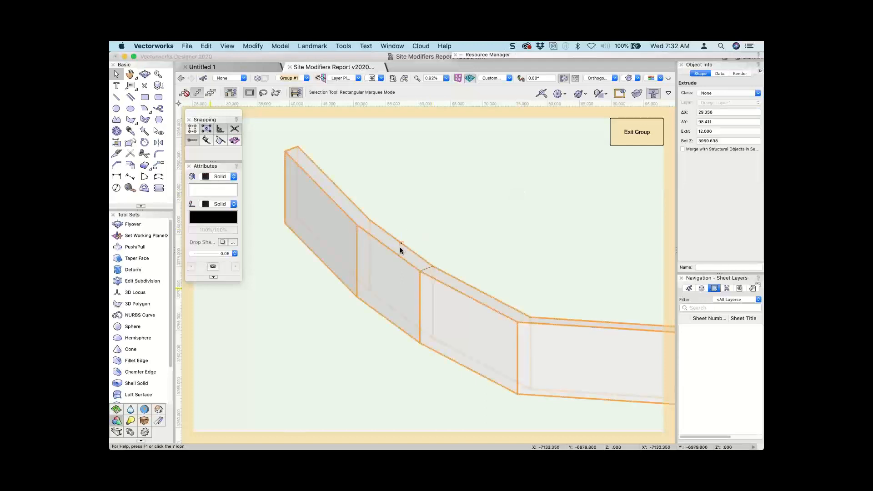
{"action": "left_click", "coordinate": [135, 247]}
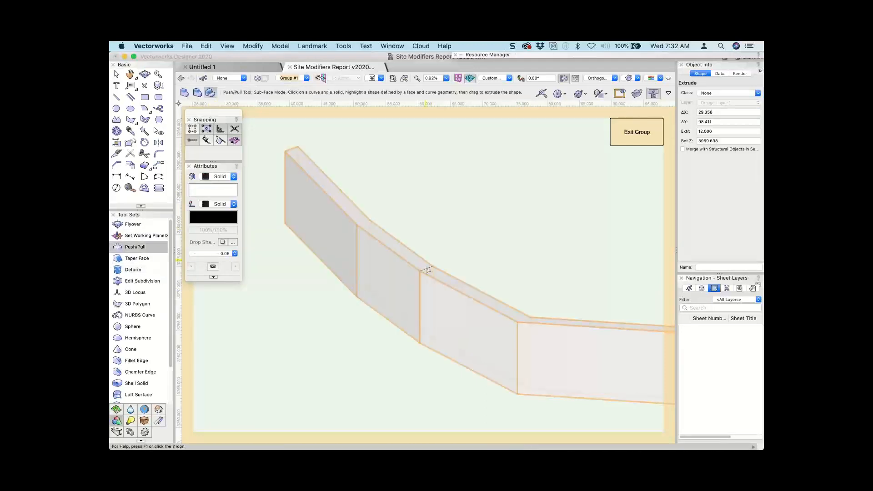
{"action": "left_click_drag", "start_coordinate": [406, 257], "coordinate": [403, 232]}
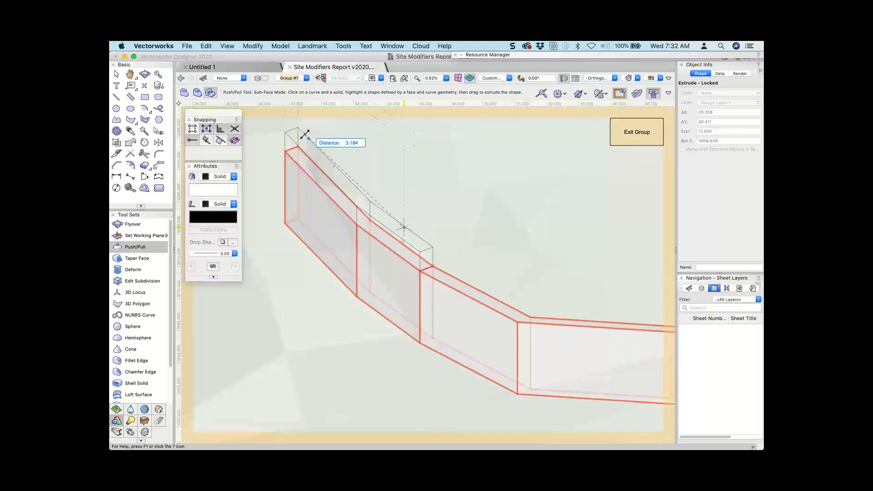
{"action": "left_click", "coordinate": [300, 129]}
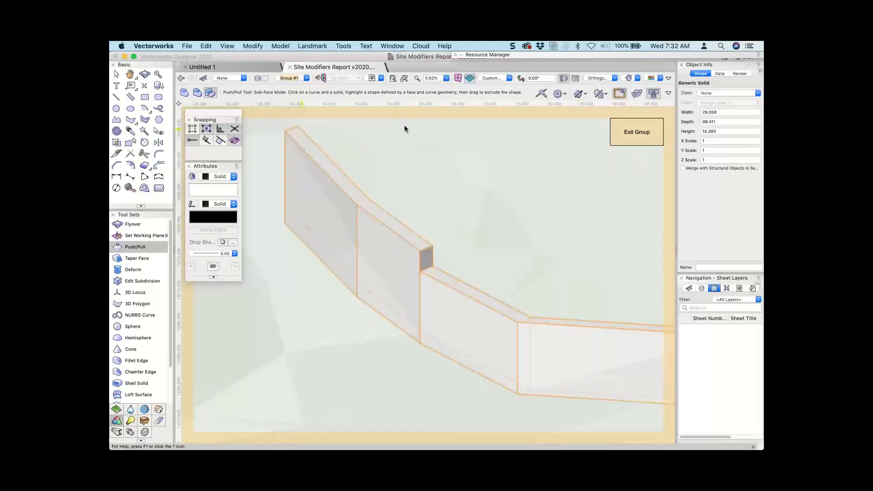
Exit the group, look over the stepped wall on the terrain, and return to the Top/Plan view
{"action": "left_click", "coordinate": [637, 131]}
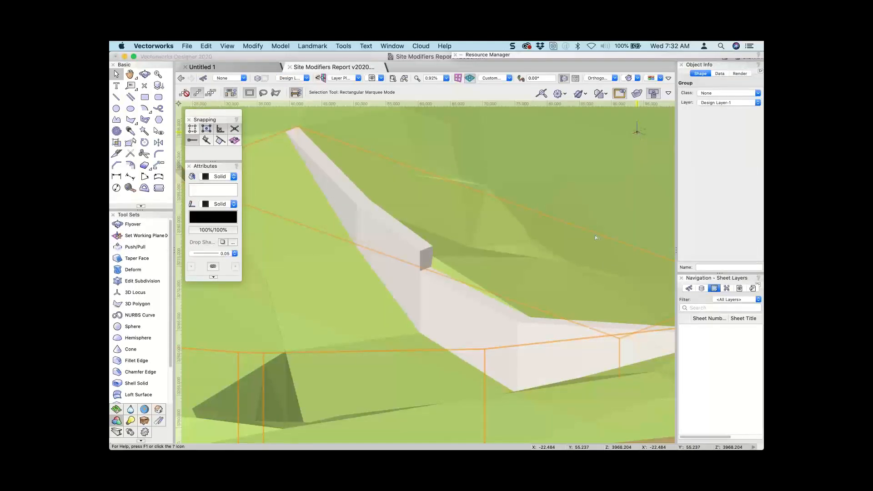
{"action": "scroll", "coordinate": [596, 237], "scroll_direction": "down", "scroll_amount": 3}
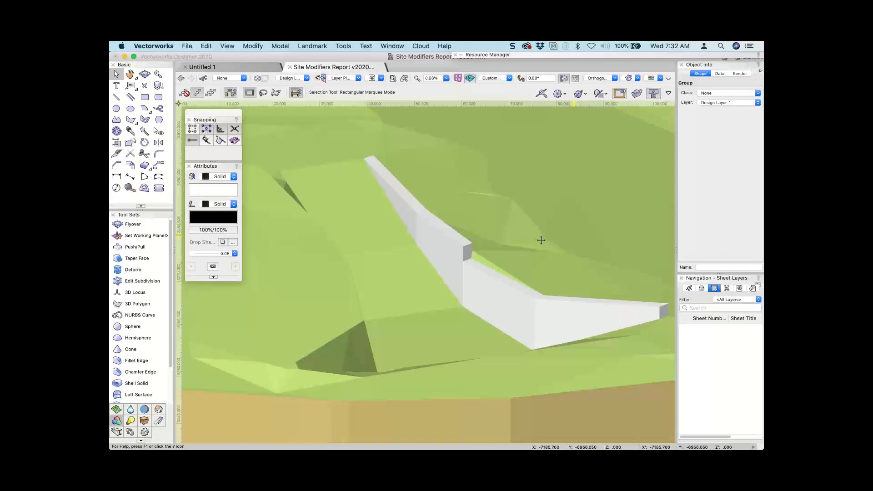
{"action": "key", "text": "super+5"}
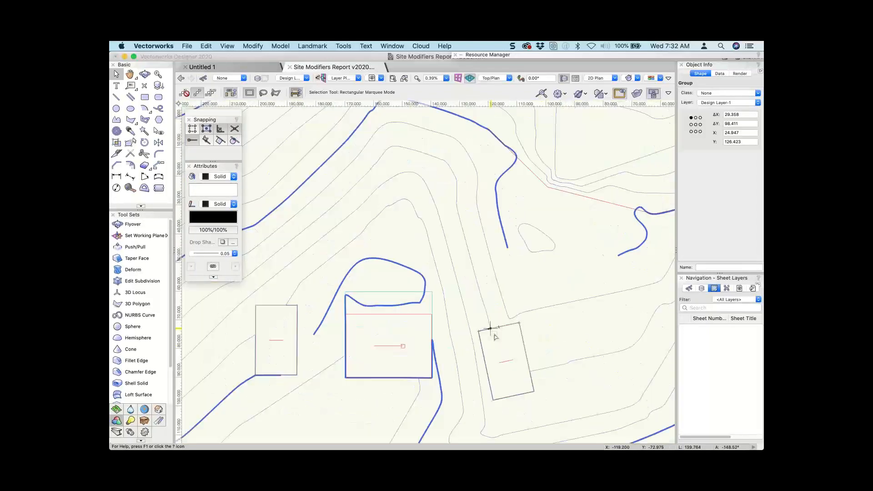
Select the site model, update it, and update its cut and fill calculations
{"action": "scroll", "coordinate": [495, 337], "scroll_direction": "up", "scroll_amount": 5}
{"action": "left_click", "coordinate": [514, 280]}
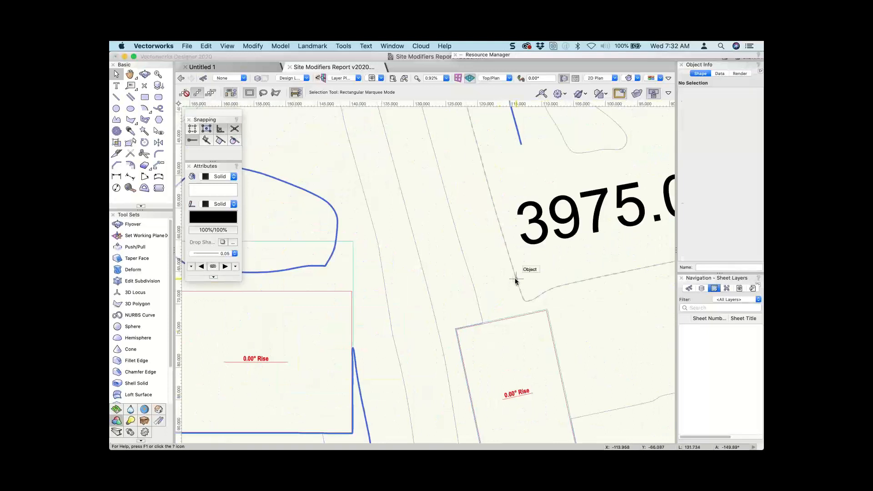
{"action": "left_click", "coordinate": [723, 167]}
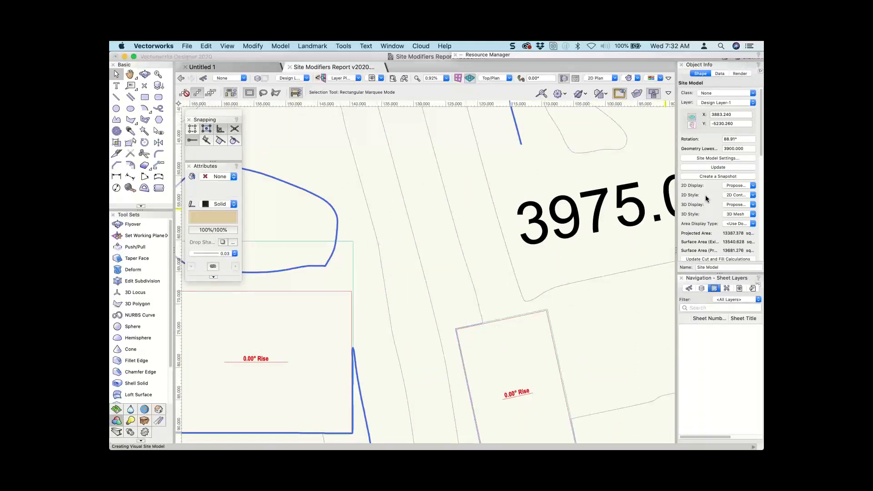
{"action": "scroll", "coordinate": [706, 199], "scroll_direction": "down", "scroll_amount": 3}
{"action": "left_click", "coordinate": [703, 217]}
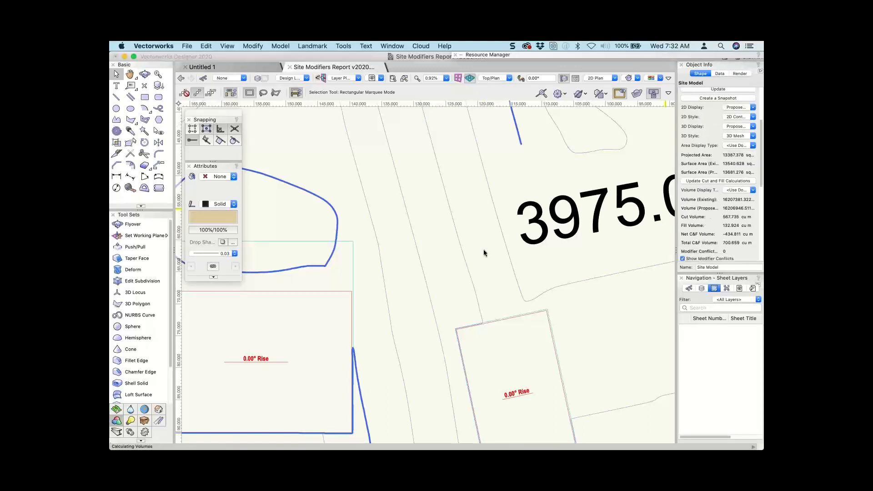
Select the tilted rectangular pad's site modifier from the overlapping objects, update its calculations, and examine its cut and fill volumes
{"action": "scroll", "coordinate": [482, 249], "scroll_direction": "down", "scroll_amount": 1}
{"action": "scroll", "coordinate": [482, 249], "scroll_direction": "down", "scroll_amount": 1}
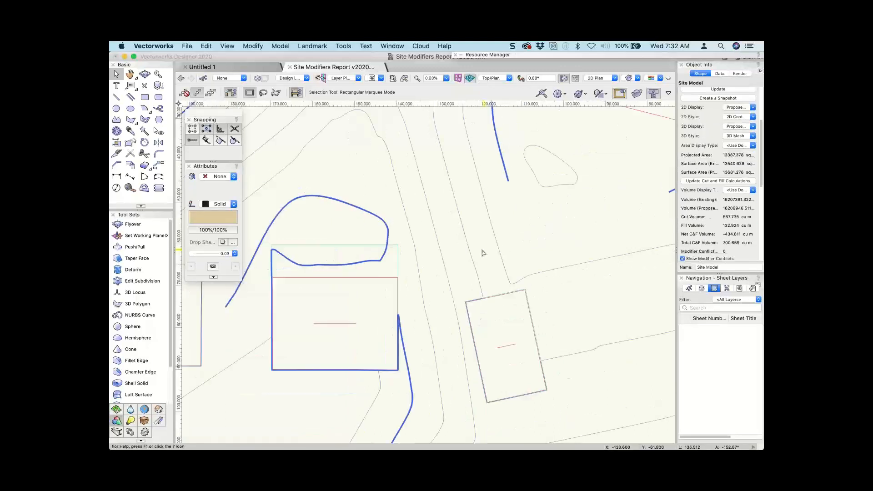
{"action": "middle_click_drag", "start_coordinate": [481, 249], "coordinate": [509, 199]}
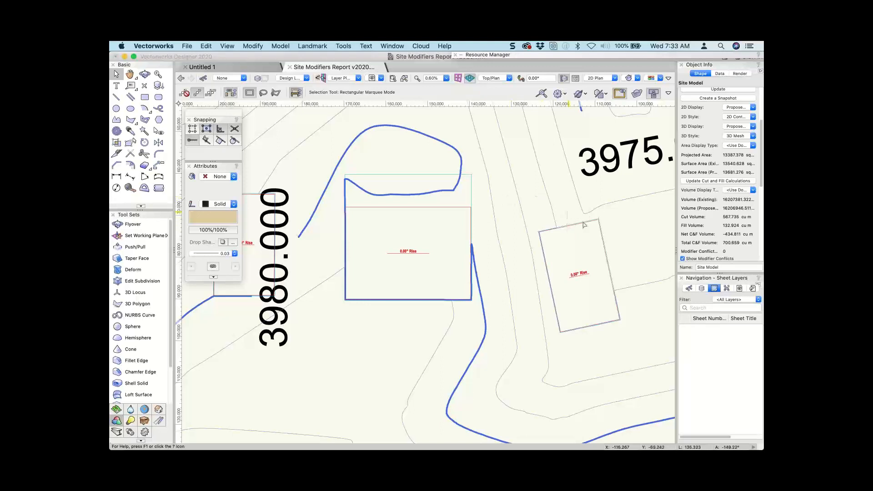
{"action": "scroll", "coordinate": [586, 221], "scroll_direction": "up", "scroll_amount": 4}
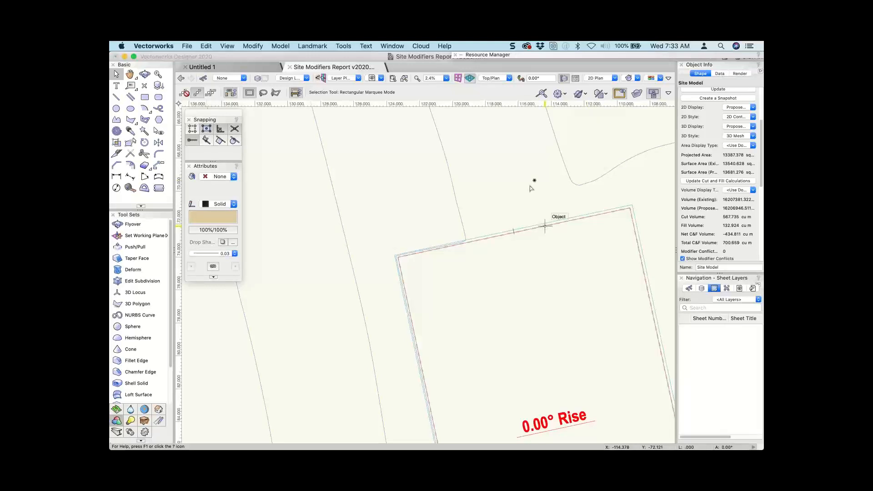
{"action": "left_click", "coordinate": [546, 227]}
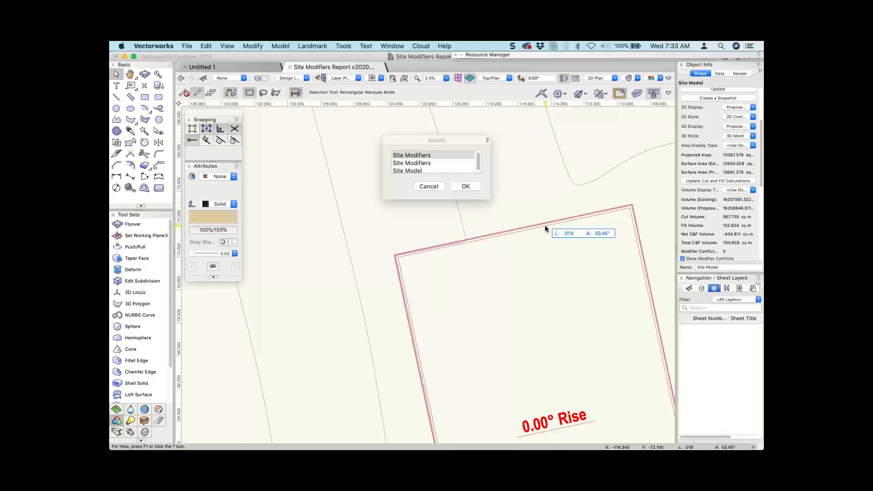
{"action": "left_click", "coordinate": [430, 163]}
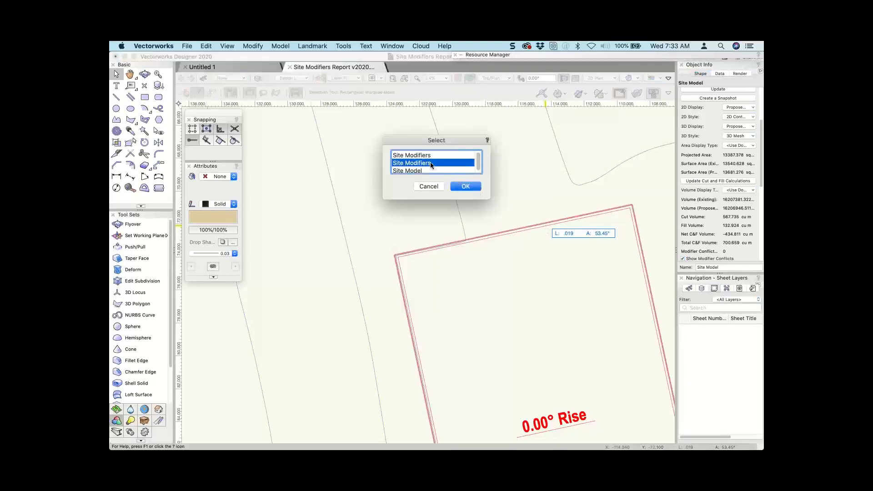
{"action": "left_click", "coordinate": [466, 186]}
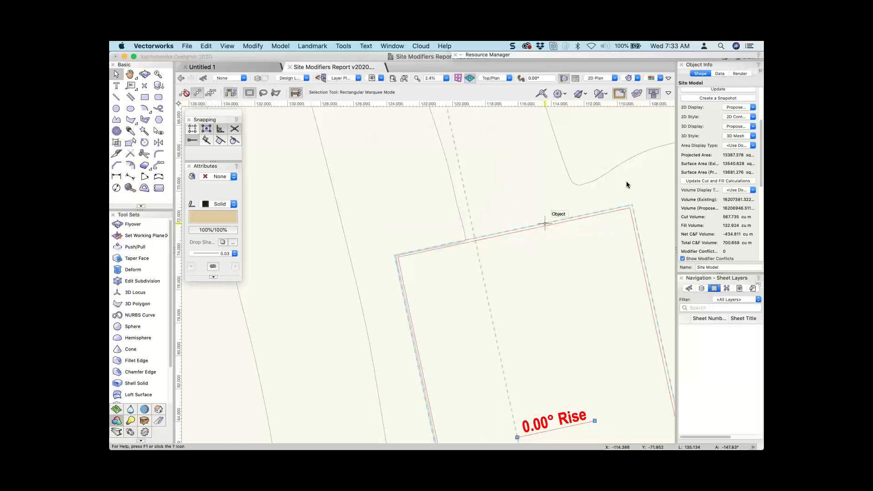
{"action": "left_click", "coordinate": [718, 224]}
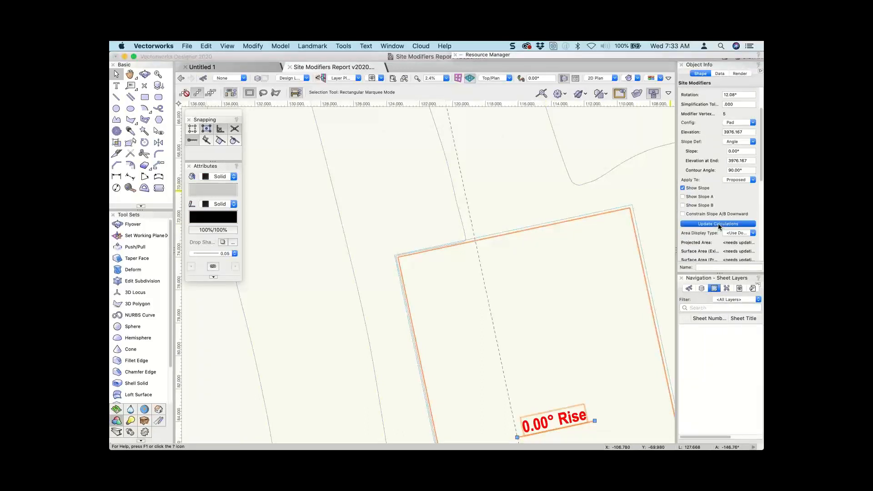
{"action": "scroll", "coordinate": [716, 223], "scroll_direction": "down", "scroll_amount": 3}
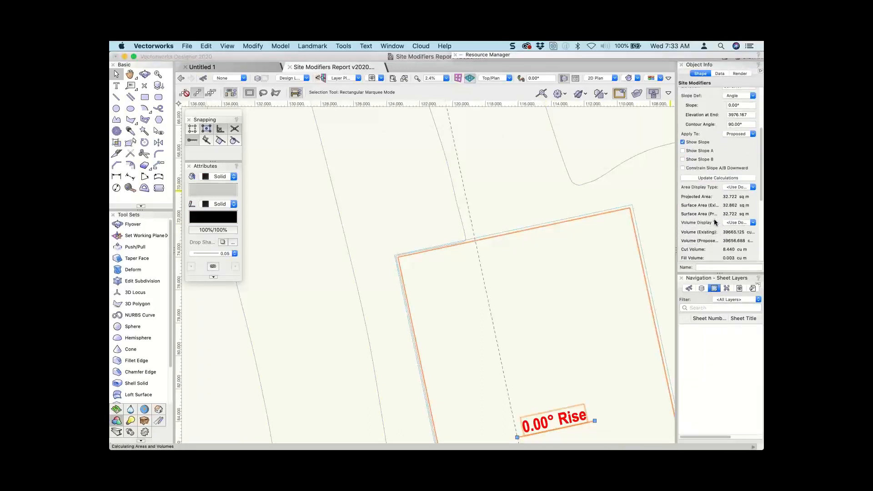
{"action": "scroll", "coordinate": [696, 184], "scroll_direction": "down", "scroll_amount": 2}
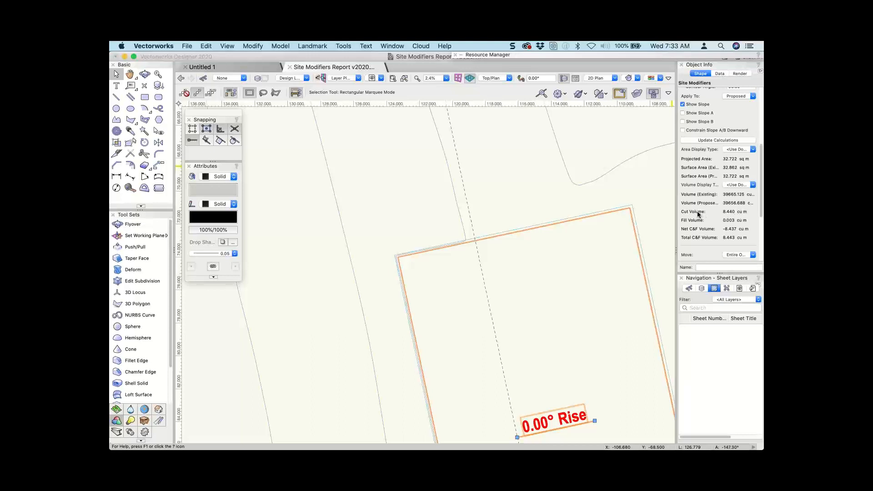
Configure the document units to Cubic Yards for volume and Square Feet for area
{"action": "left_click", "coordinate": [187, 46]}
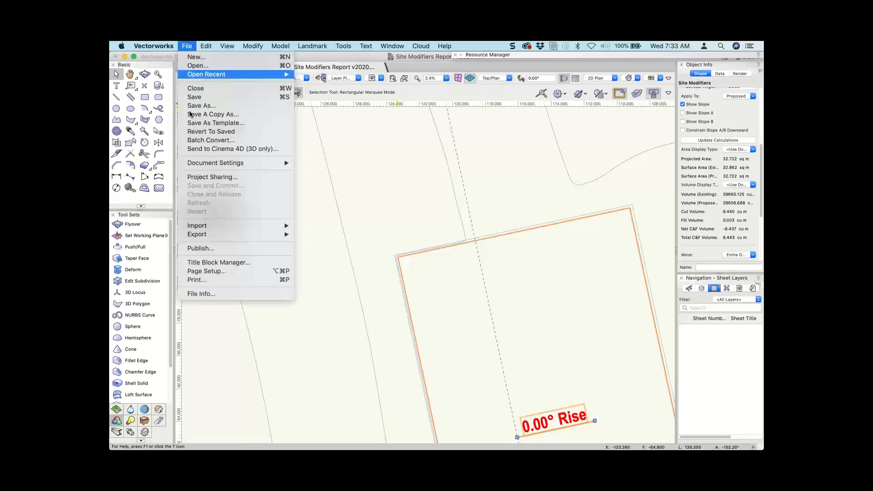
{"action": "mouse_move", "coordinate": [208, 165]}
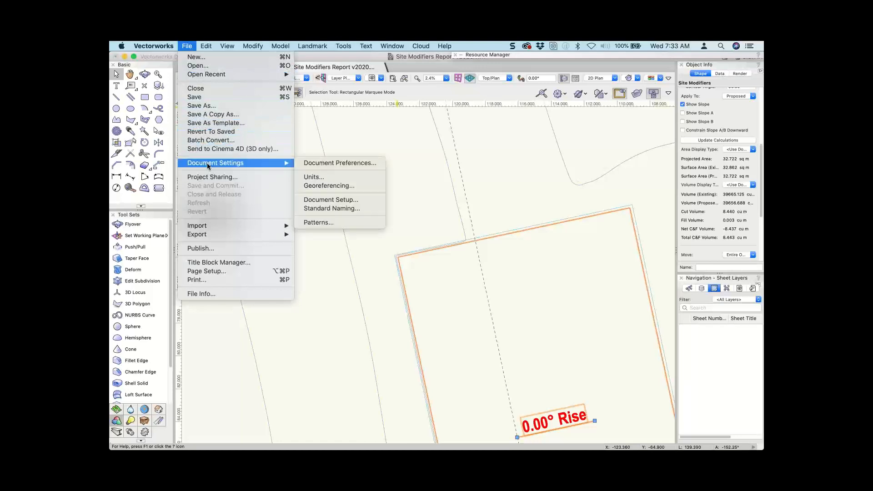
{"action": "left_click", "coordinate": [328, 179]}
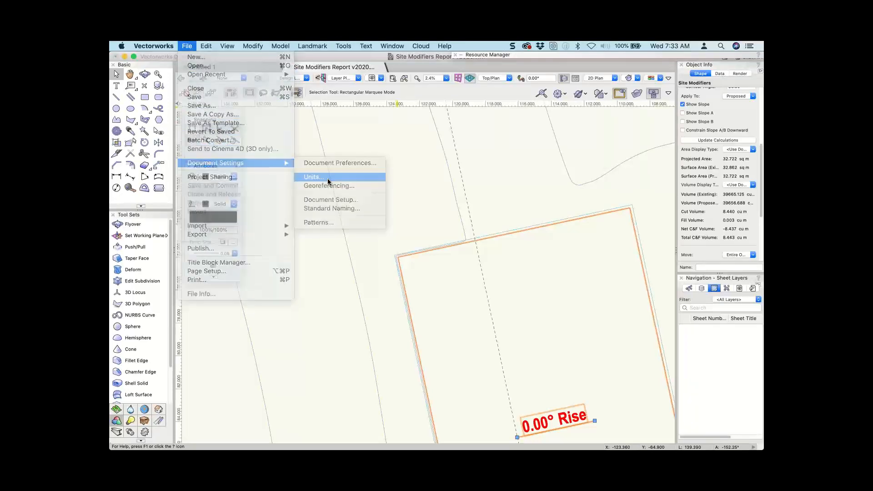
{"action": "left_click", "coordinate": [593, 192]}
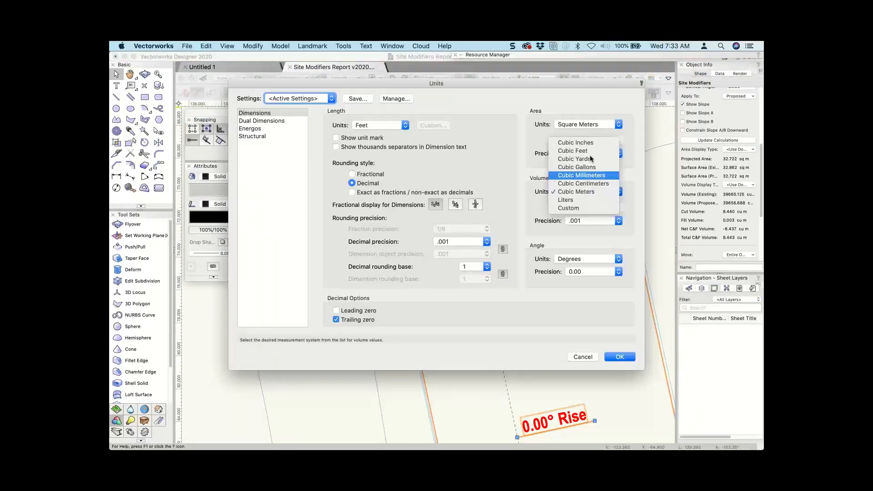
{"action": "left_click", "coordinate": [590, 154]}
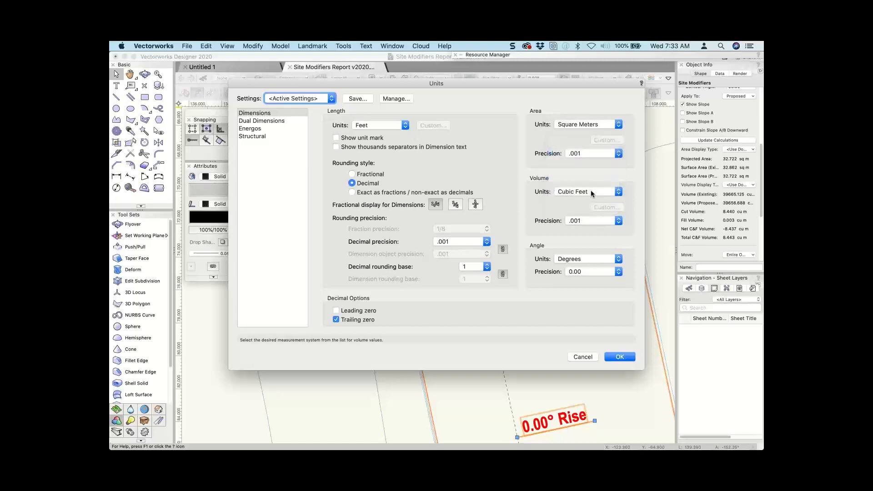
{"action": "left_click", "coordinate": [591, 194]}
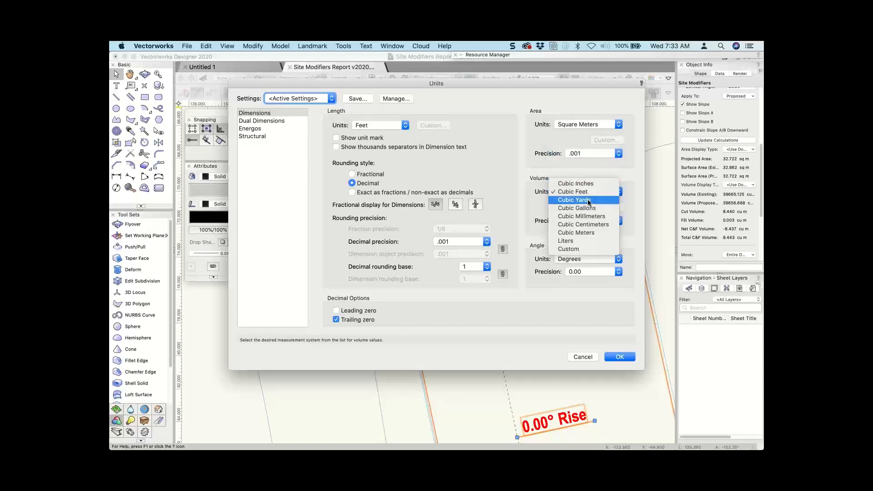
{"action": "left_click", "coordinate": [588, 202]}
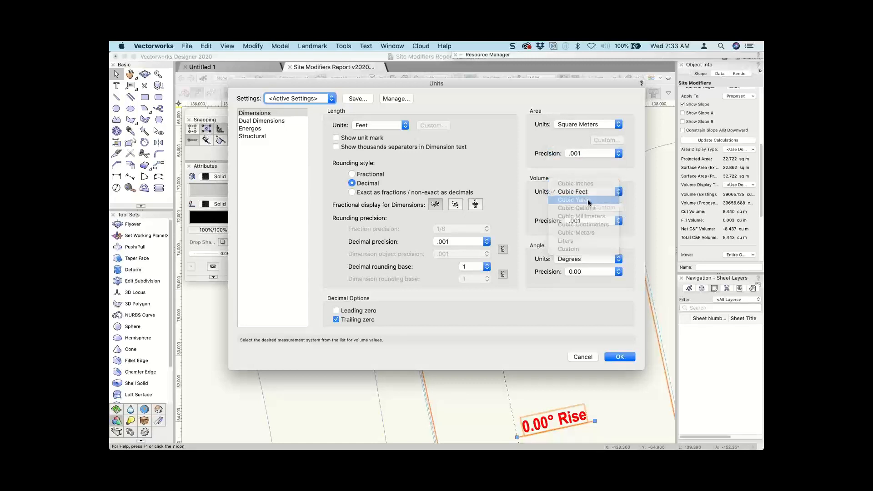
{"action": "left_click", "coordinate": [579, 125]}
{"action": "left_click", "coordinate": [583, 69]}
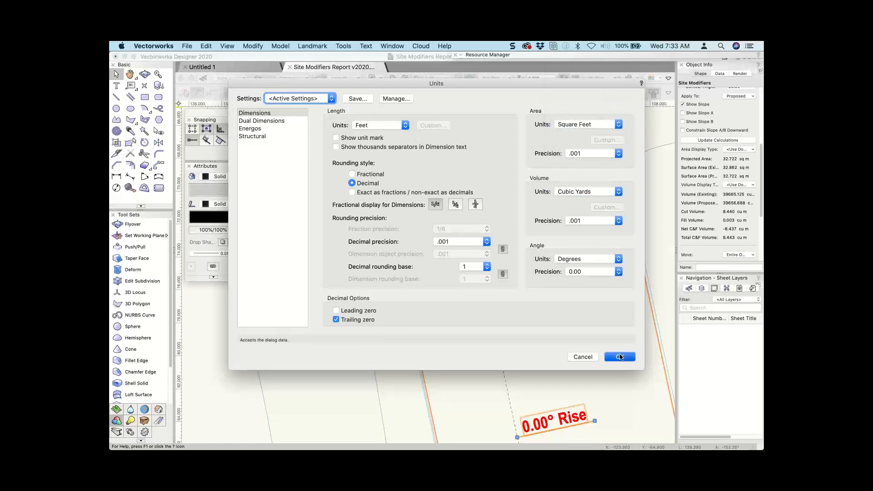
{"action": "left_click", "coordinate": [619, 356]}
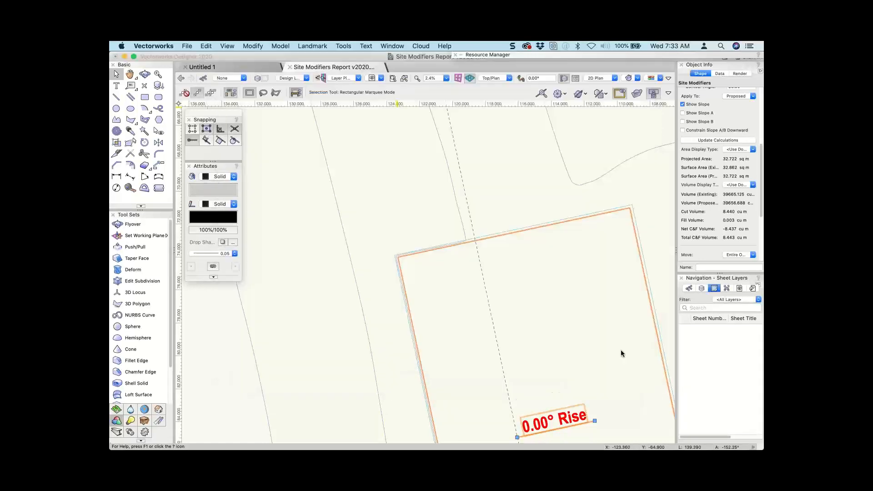
Update the area and volume calculations of the tilted pad modifier and of the large middle pad modifier
{"action": "left_click", "coordinate": [719, 141]}
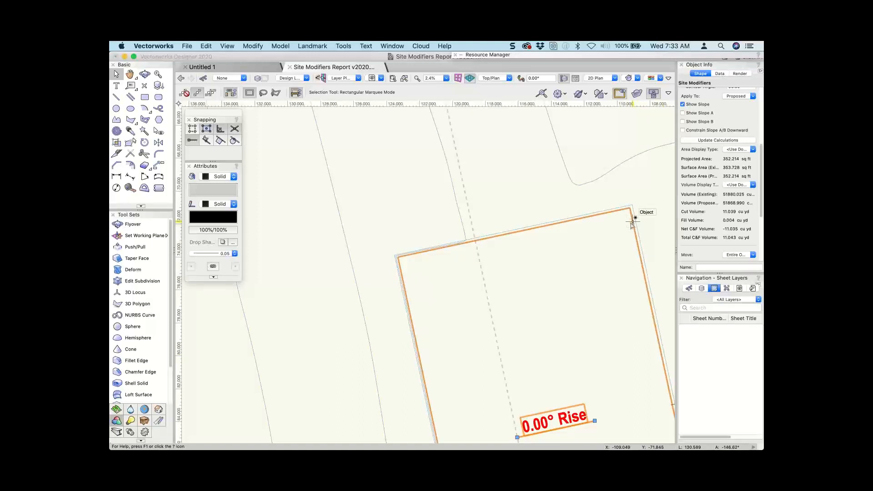
{"action": "scroll", "coordinate": [631, 222], "scroll_direction": "down", "scroll_amount": 4}
{"action": "scroll", "coordinate": [387, 195], "scroll_direction": "up", "scroll_amount": 6}
{"action": "left_click", "coordinate": [387, 194]}
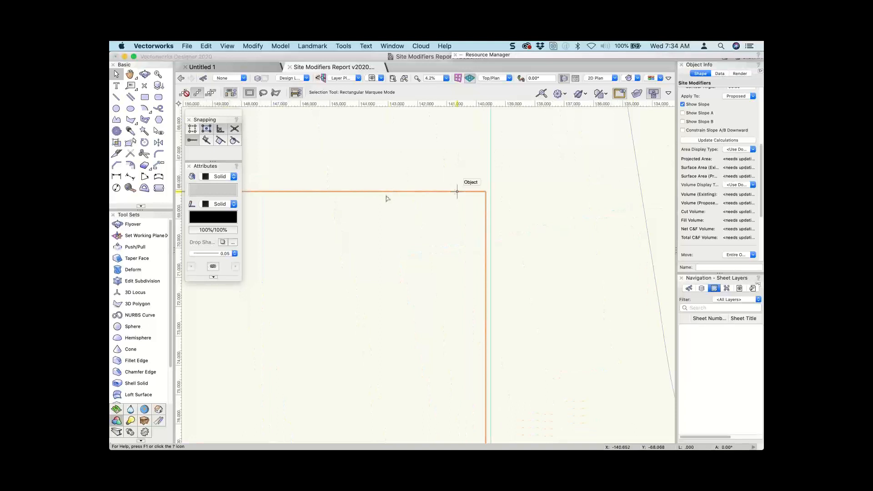
{"action": "left_click", "coordinate": [718, 140]}
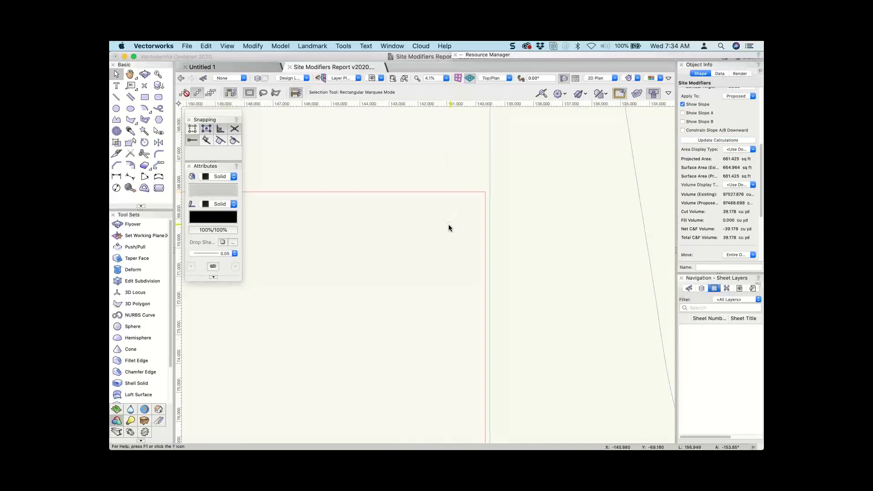
Update the area and volume calculations of the West pad modifier and reselect the large middle pad modifier
{"action": "scroll", "coordinate": [449, 225], "scroll_direction": "down", "scroll_amount": 3}
{"action": "scroll", "coordinate": [434, 228], "scroll_direction": "down", "scroll_amount": 3}
{"action": "middle_click_drag", "start_coordinate": [398, 224], "coordinate": [662, 246]}
{"action": "middle_click_drag", "start_coordinate": [492, 262], "coordinate": [536, 269]}
{"action": "left_click", "coordinate": [400, 231]}
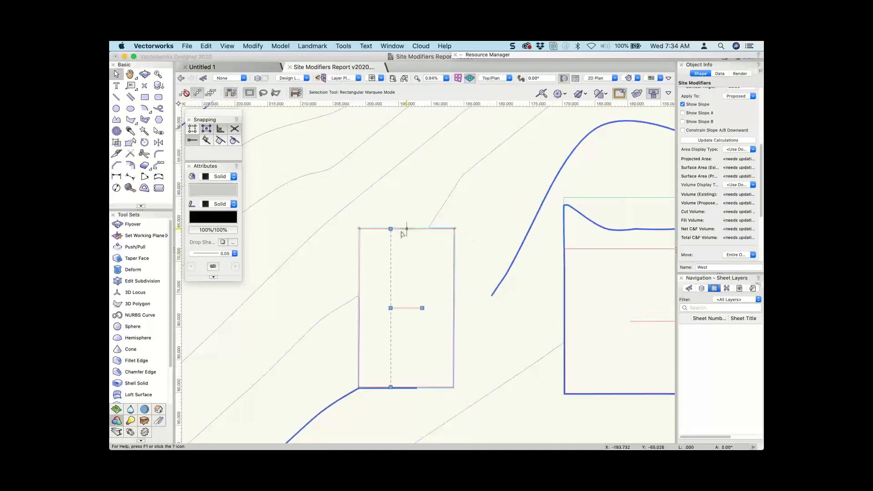
{"action": "scroll", "coordinate": [402, 233], "scroll_direction": "up", "scroll_amount": 2}
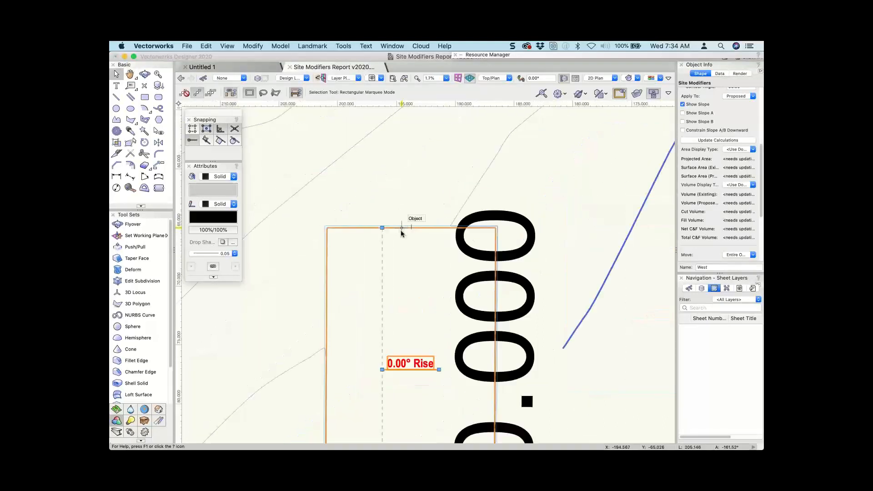
{"action": "left_click", "coordinate": [726, 141]}
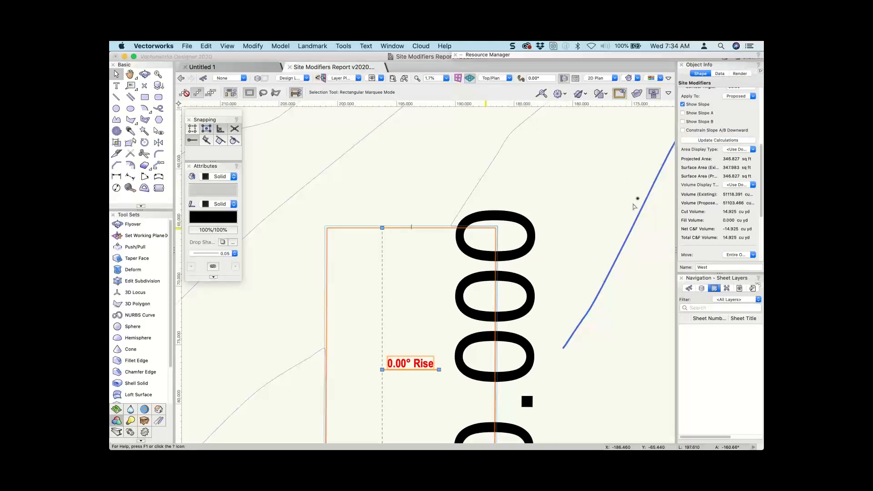
{"action": "scroll", "coordinate": [485, 220], "scroll_direction": "down", "scroll_amount": 8}
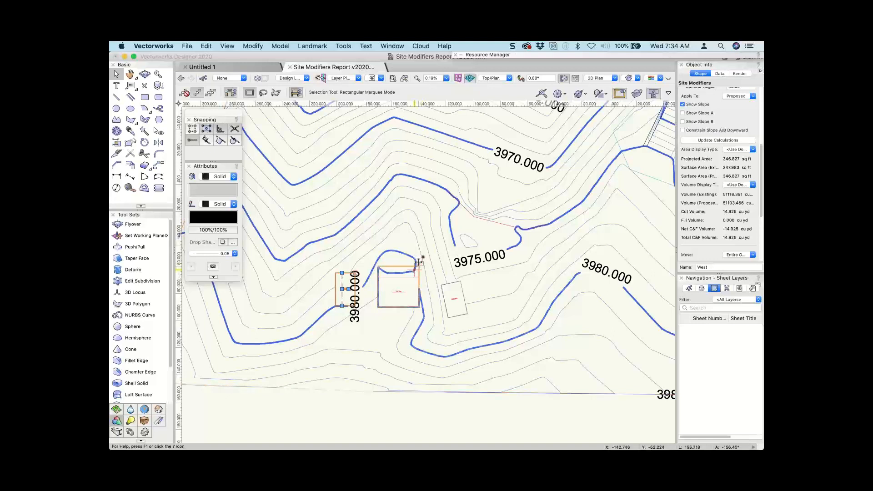
{"action": "left_click", "coordinate": [407, 282]}
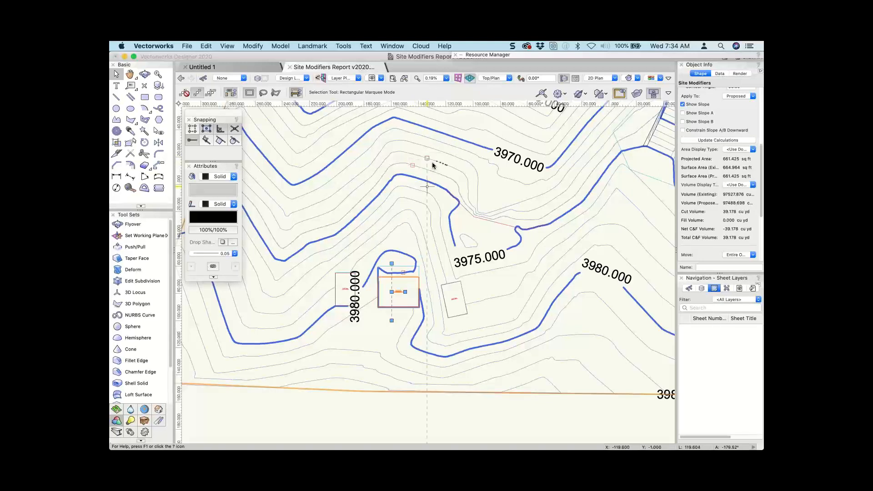
Try to place a text object just below the lower site boundary
{"action": "key", "text": "1"}
{"action": "left_click", "coordinate": [316, 401]}
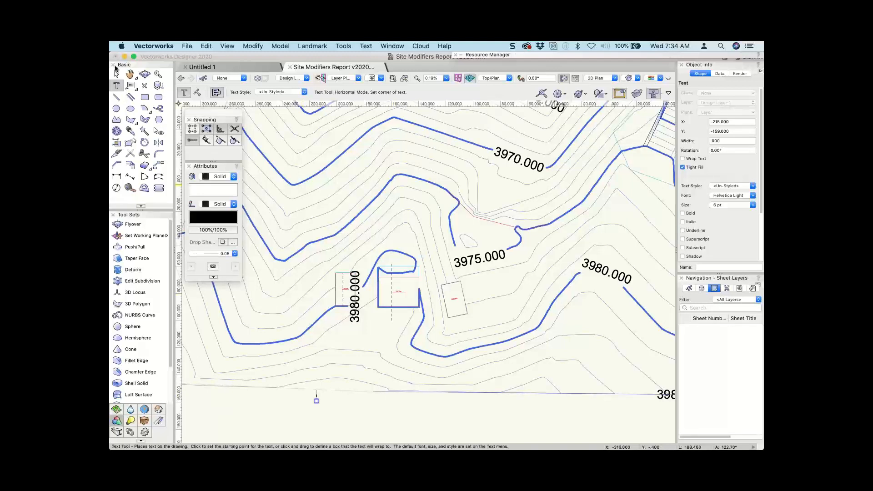
{"action": "left_click", "coordinate": [365, 400]}
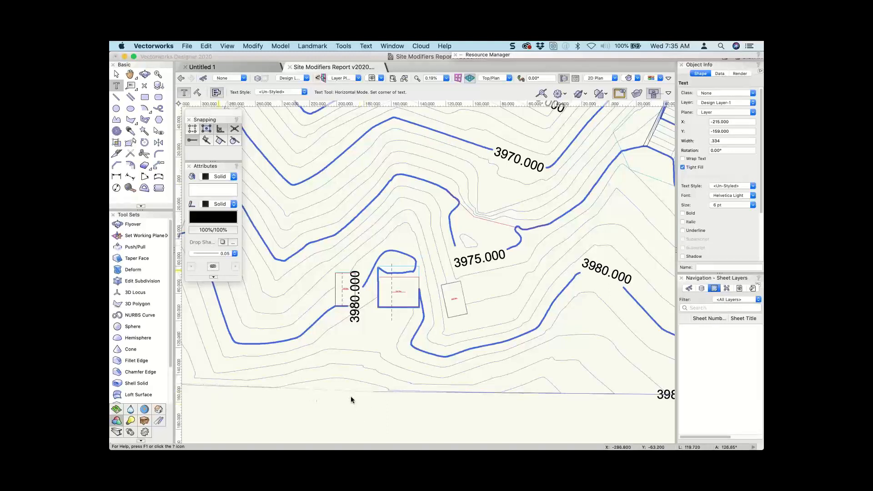
{"action": "key", "text": "x"}
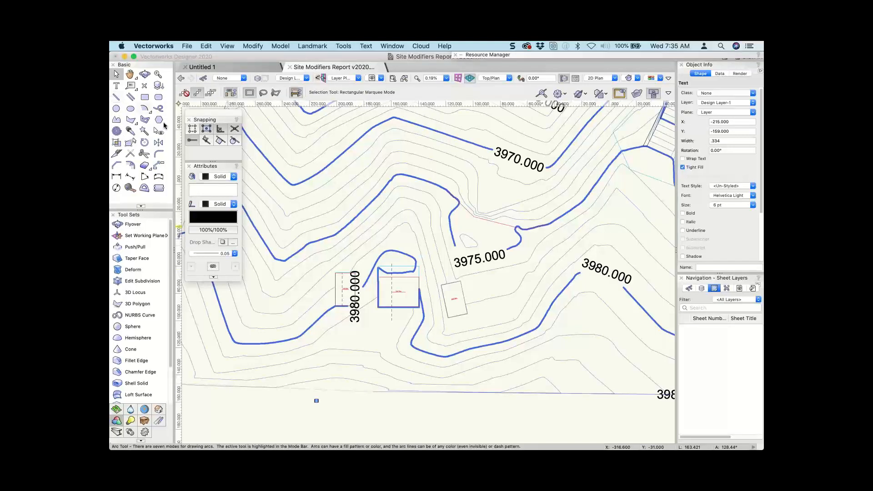
{"action": "scroll", "coordinate": [317, 406], "scroll_direction": "up", "scroll_amount": 5}
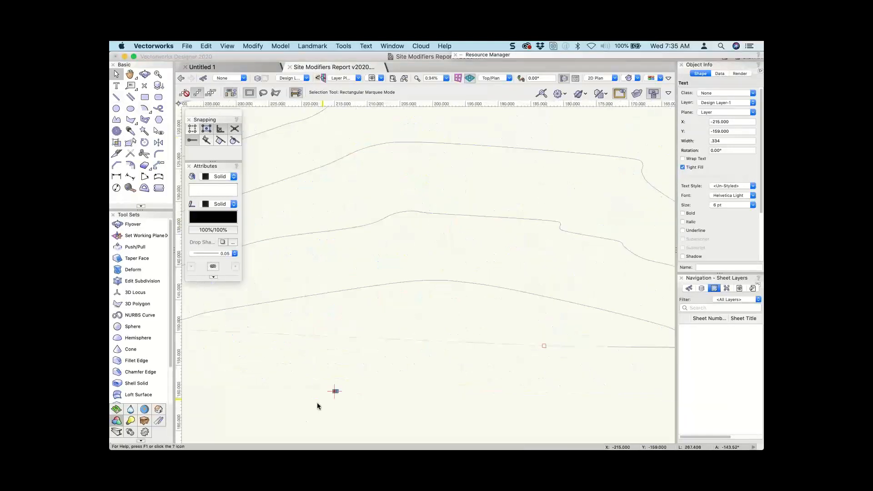
{"action": "scroll", "coordinate": [317, 406], "scroll_direction": "up", "scroll_amount": 10}
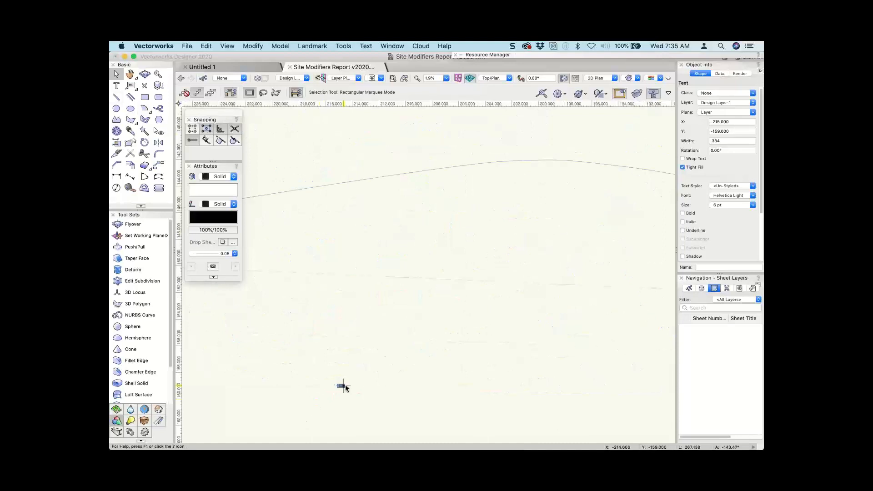
{"action": "left_click", "coordinate": [314, 354]}
Place a text object reading "this is text" in the empty area and a second one below it reading "this test"
{"action": "scroll", "coordinate": [310, 355], "scroll_direction": "up", "scroll_amount": 3}
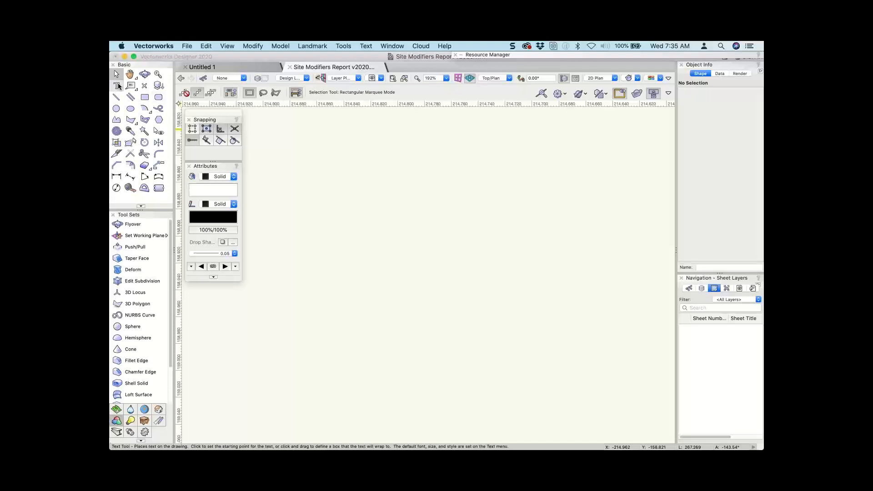
{"action": "left_click", "coordinate": [117, 84]}
{"action": "left_click", "coordinate": [347, 242]}
{"action": "type", "text": "this"}
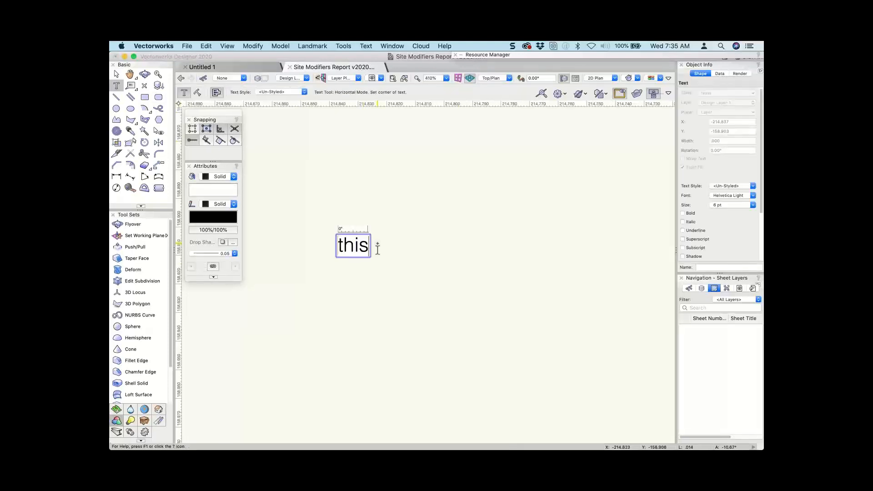
{"action": "type", "text": " is text"}
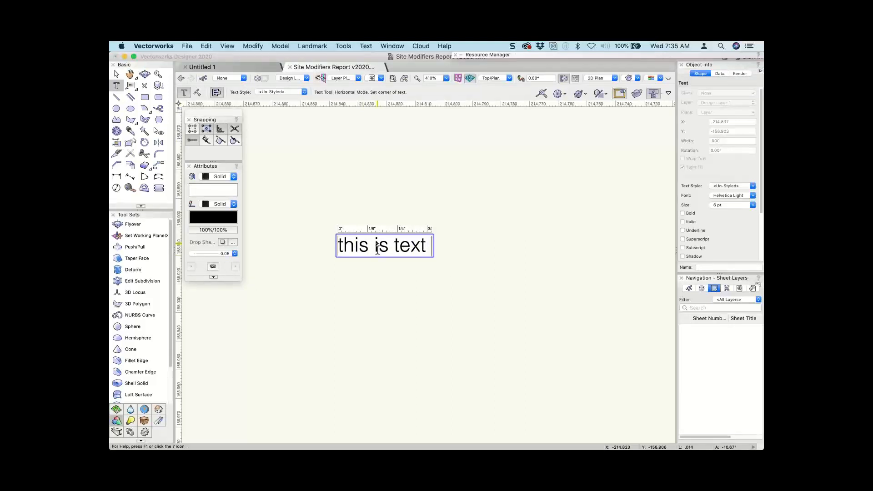
{"action": "key", "text": "Return"}
{"action": "key", "text": "BackSpace"}
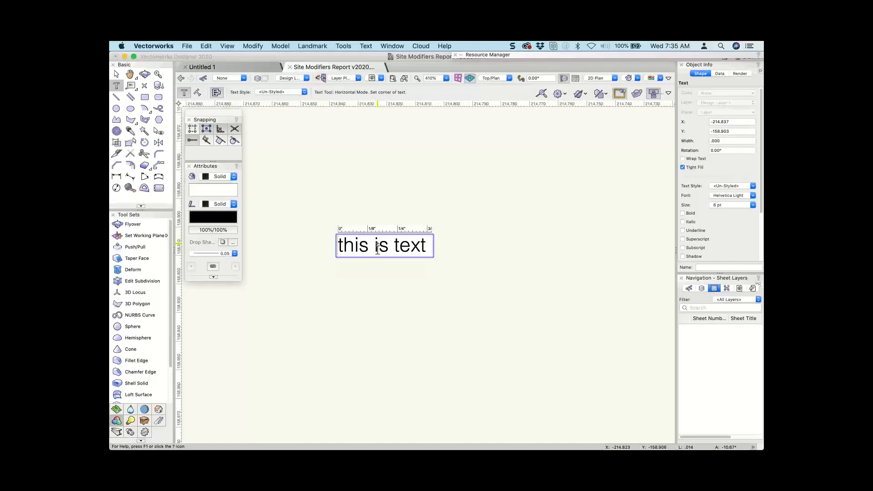
{"action": "key", "text": "BackSpace"}
{"action": "key", "text": "Escape"}
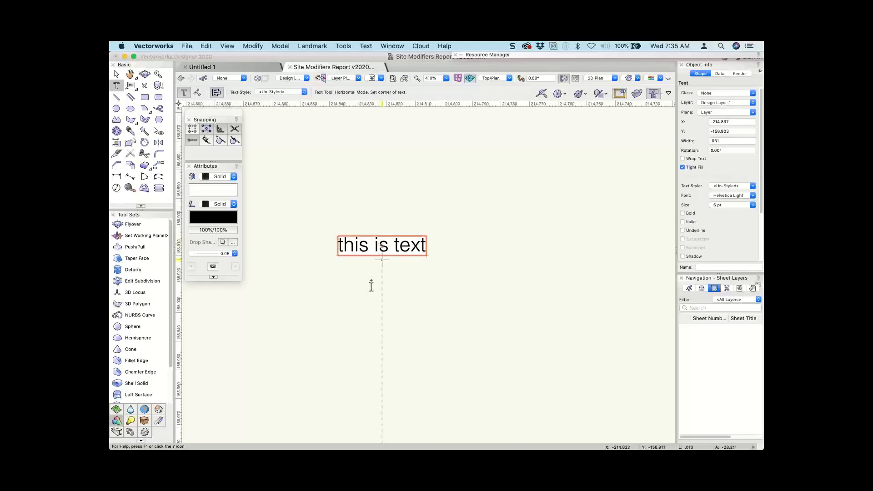
{"action": "left_click", "coordinate": [390, 289]}
{"action": "type", "text": "this test"}
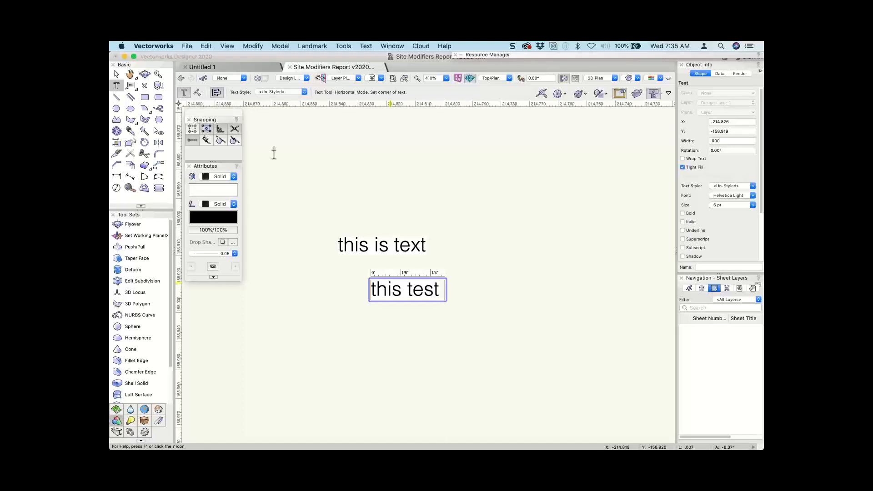
Draw a vertical line about 0.010 long above the text and a horizontal line about 0.010 long from its lower end
{"action": "left_click", "coordinate": [116, 97]}
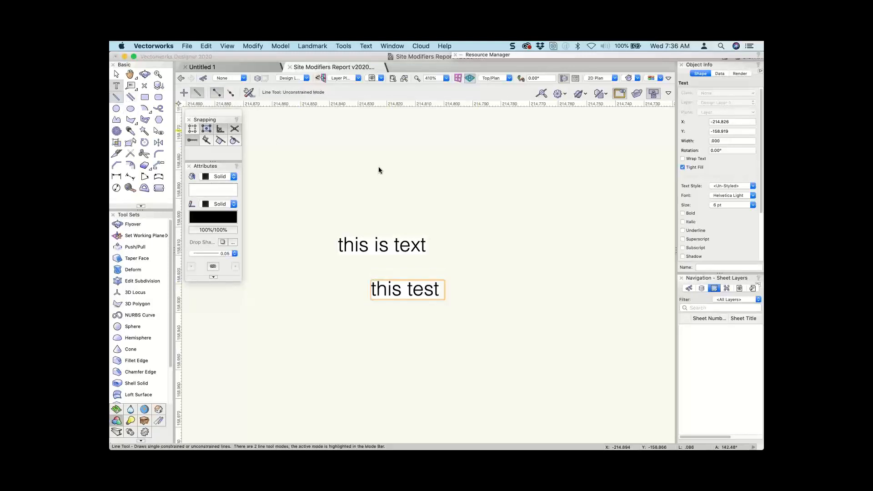
{"action": "left_click", "coordinate": [494, 211]}
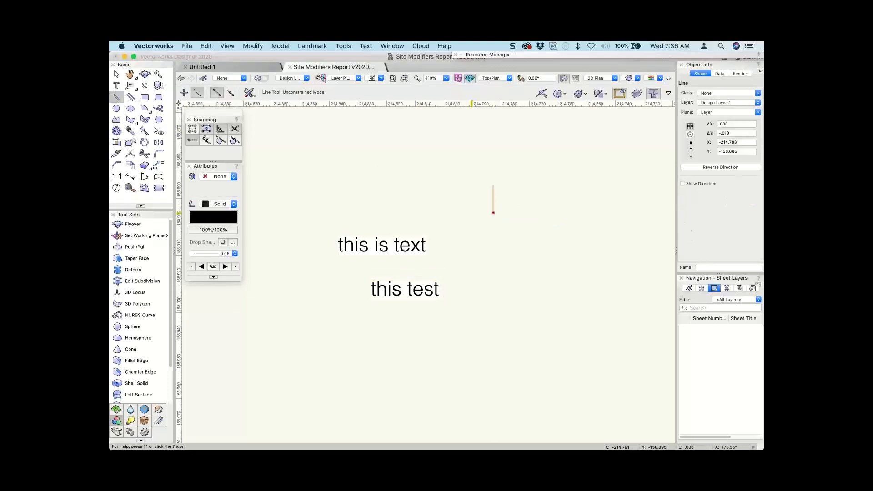
{"action": "left_click", "coordinate": [493, 213]}
{"action": "left_click", "coordinate": [464, 212]}
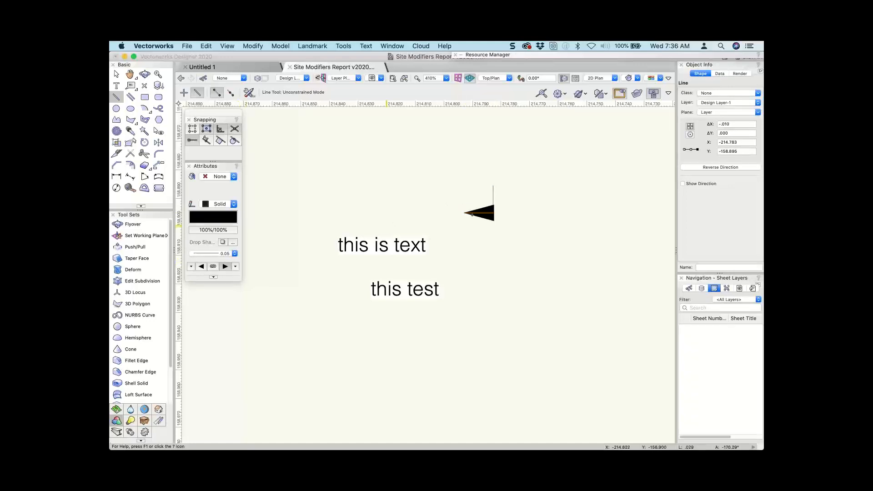
Delete both short lines and the "this test" text object
{"action": "key", "text": "x"}
{"action": "left_click", "coordinate": [493, 198]}
{"action": "left_click_drag", "start_coordinate": [516, 201], "coordinate": [457, 242]}
{"action": "key", "text": "Delete"}
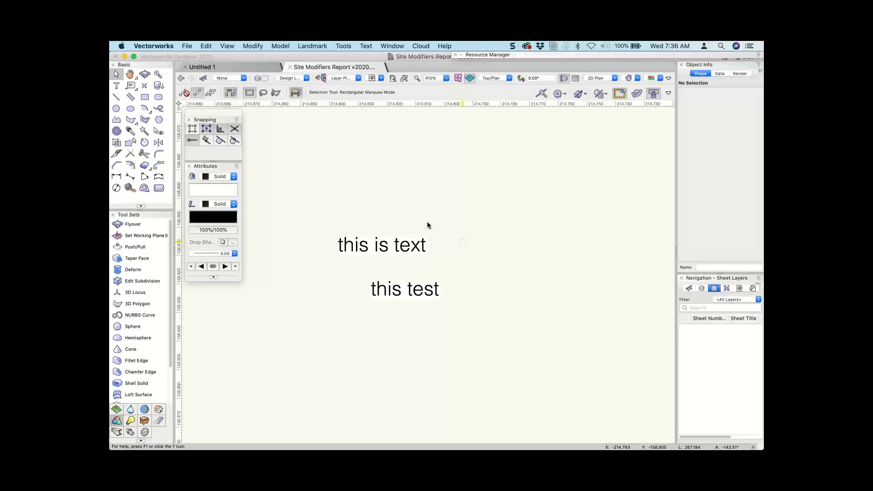
{"action": "left_click", "coordinate": [401, 288]}
{"action": "key", "text": "Delete"}
Add the second line "return creates new line" to the remaining text, then delete that text object
{"action": "left_click", "coordinate": [385, 243]}
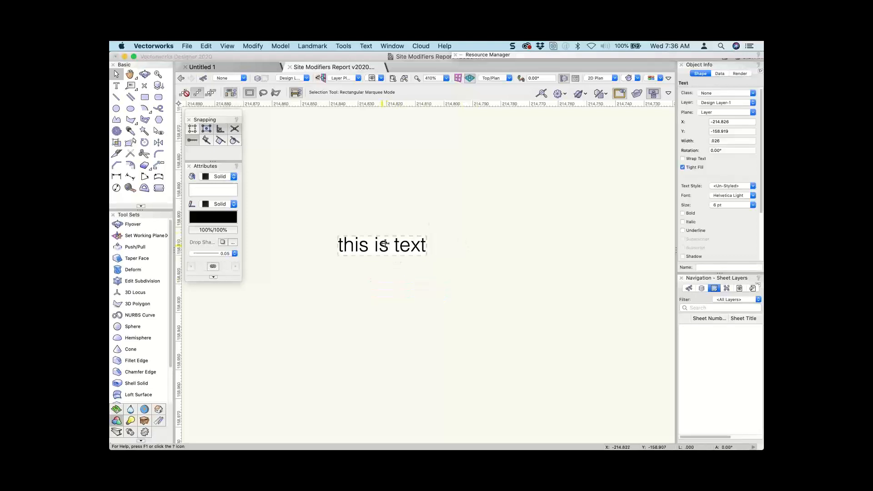
{"action": "double_click", "coordinate": [384, 243]}
{"action": "key", "text": "Return"}
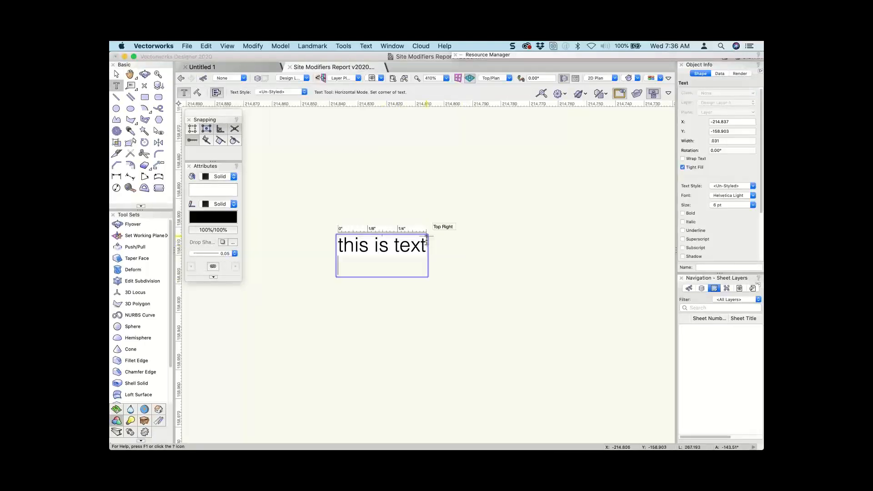
{"action": "type", "text": "return"}
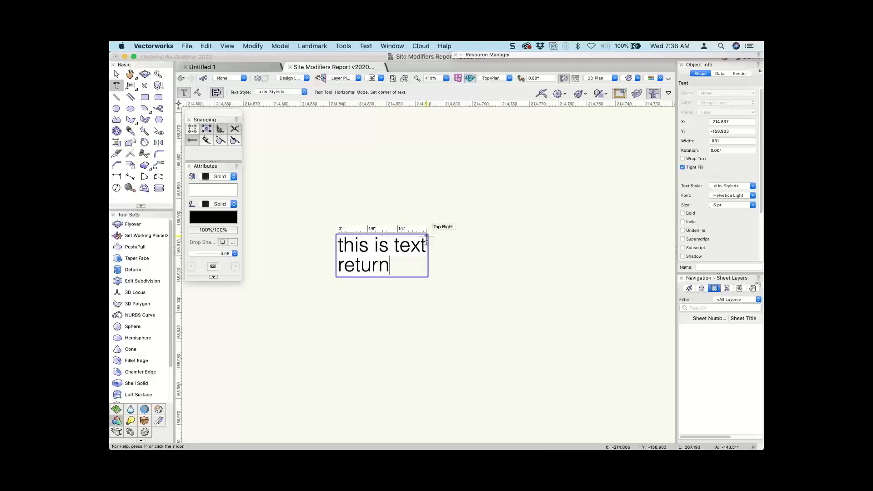
{"action": "type", "text": " creates new line"}
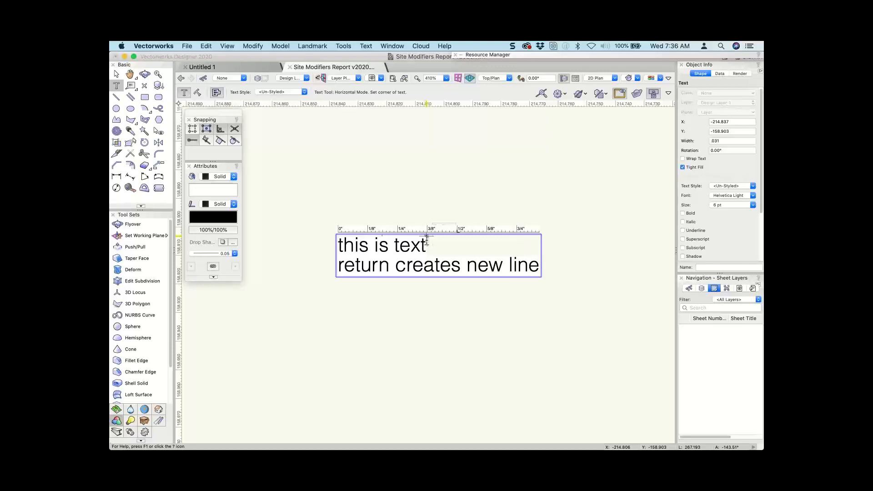
{"action": "key", "text": "Escape"}
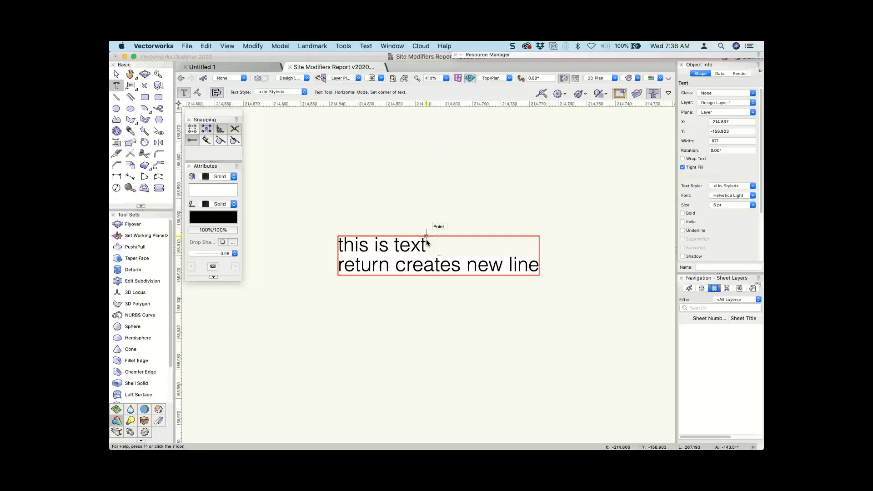
{"action": "key", "text": "Delete"}
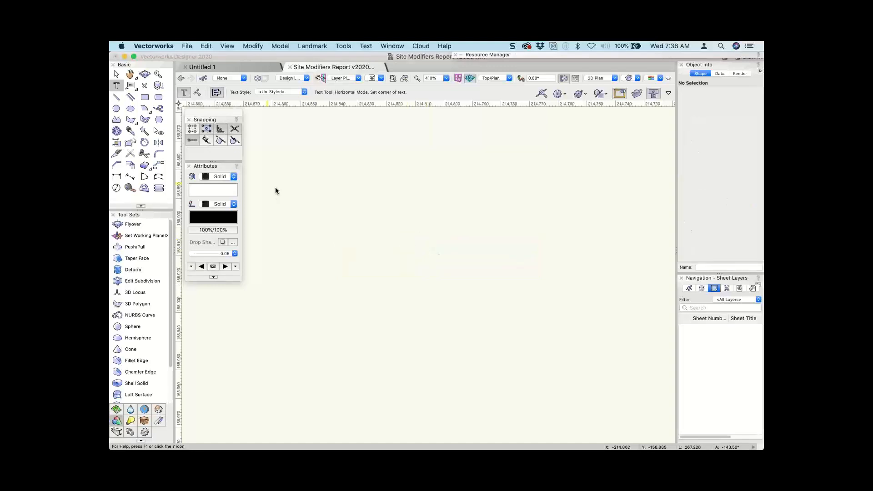
{"action": "key", "text": "x"}
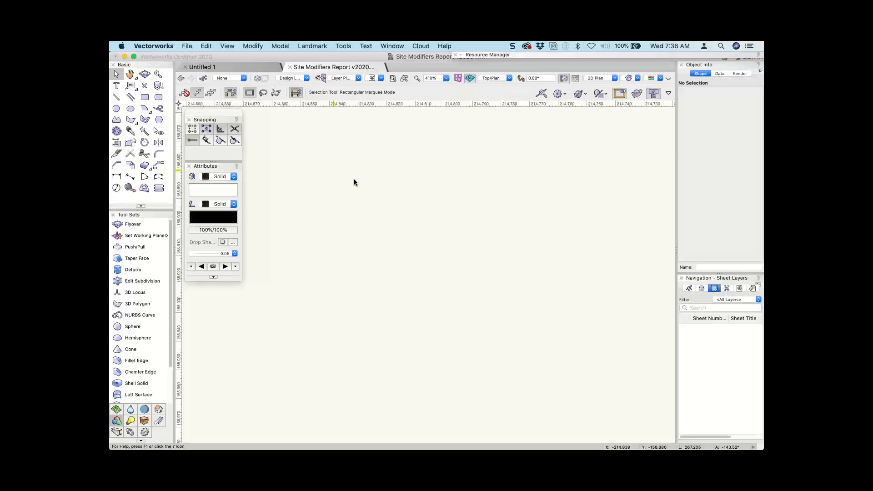
Return to the site plan and show the record formats attached to the large middle pad modifier
{"action": "key", "text": "super+comma"}
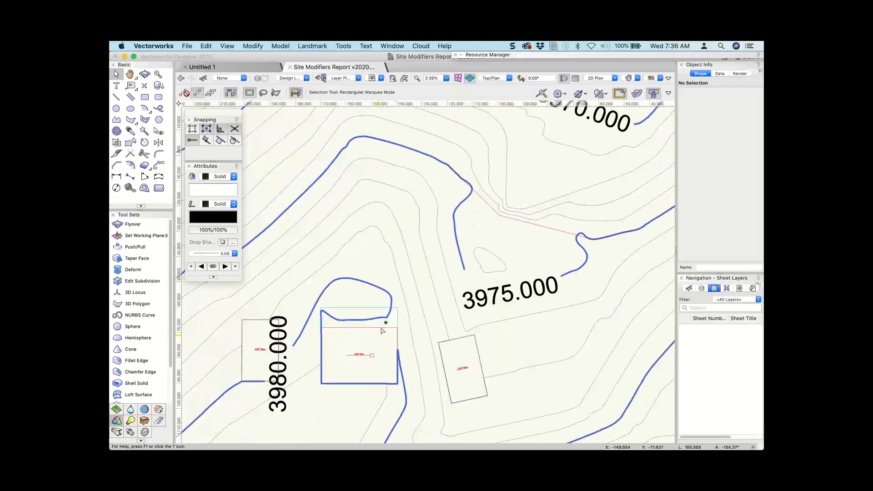
{"action": "left_click", "coordinate": [381, 330]}
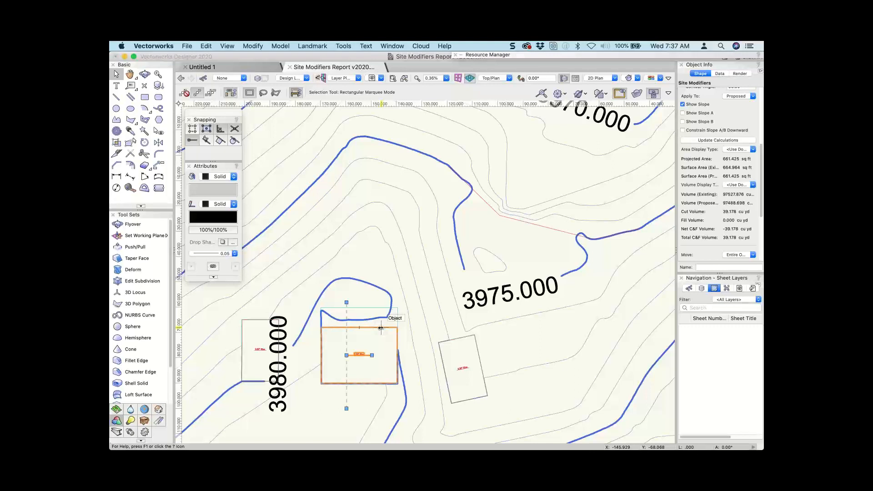
{"action": "left_click", "coordinate": [722, 74]}
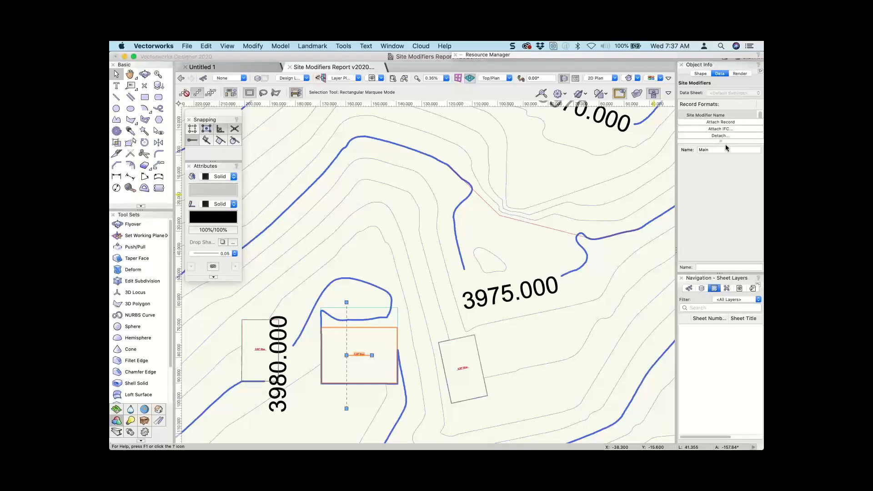
{"action": "left_click_drag", "start_coordinate": [725, 144], "coordinate": [725, 162]}
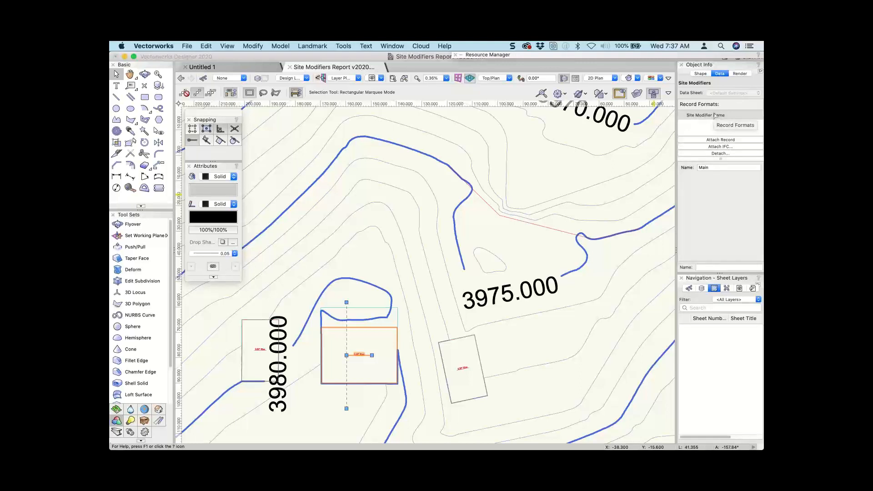
Examine the Site Modifier Name records attached to the small upright pad and the tilted pad modifiers
{"action": "left_click", "coordinate": [261, 322]}
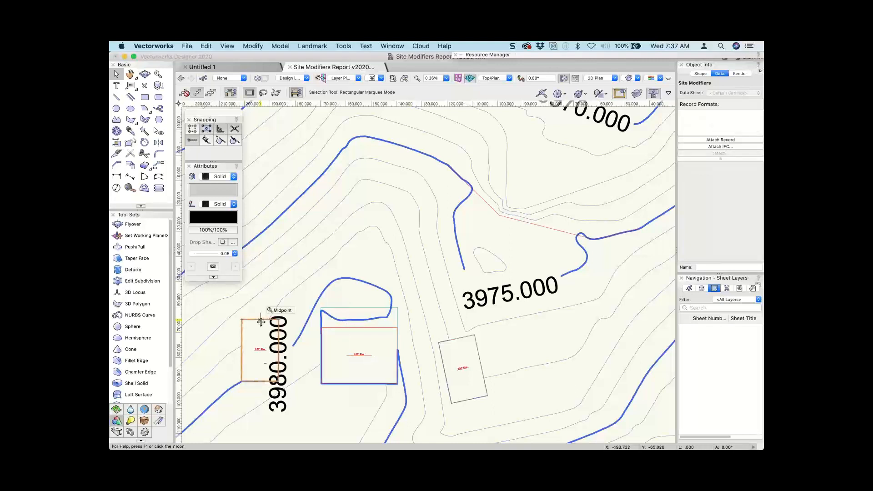
{"action": "scroll", "coordinate": [261, 321], "scroll_direction": "up", "scroll_amount": 5}
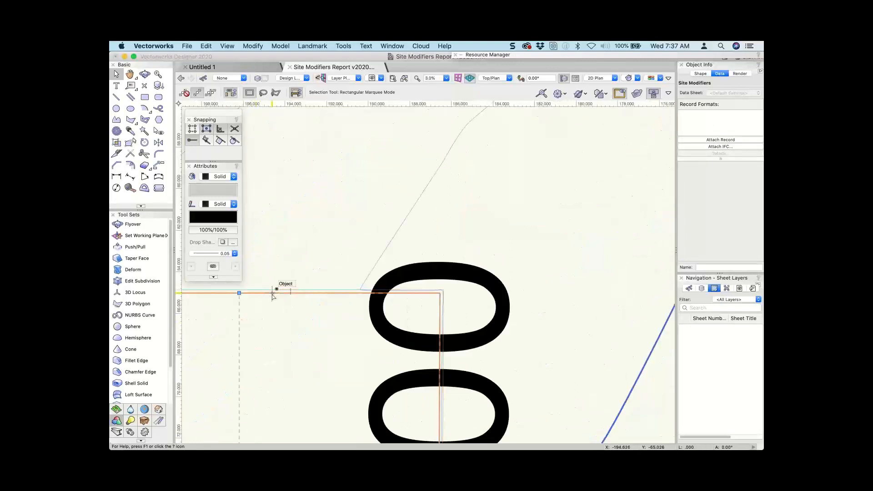
{"action": "left_click", "coordinate": [272, 293]}
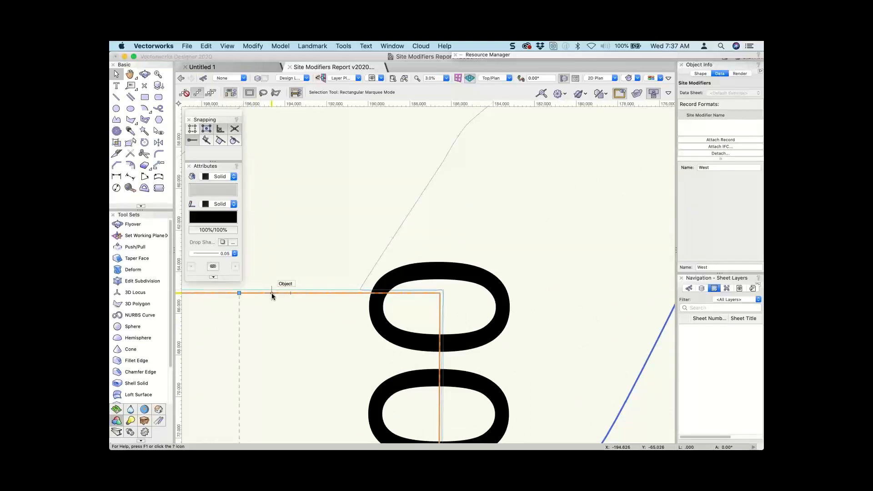
{"action": "scroll", "coordinate": [326, 309], "scroll_direction": "down", "scroll_amount": 5}
{"action": "scroll", "coordinate": [440, 282], "scroll_direction": "up", "scroll_amount": 5}
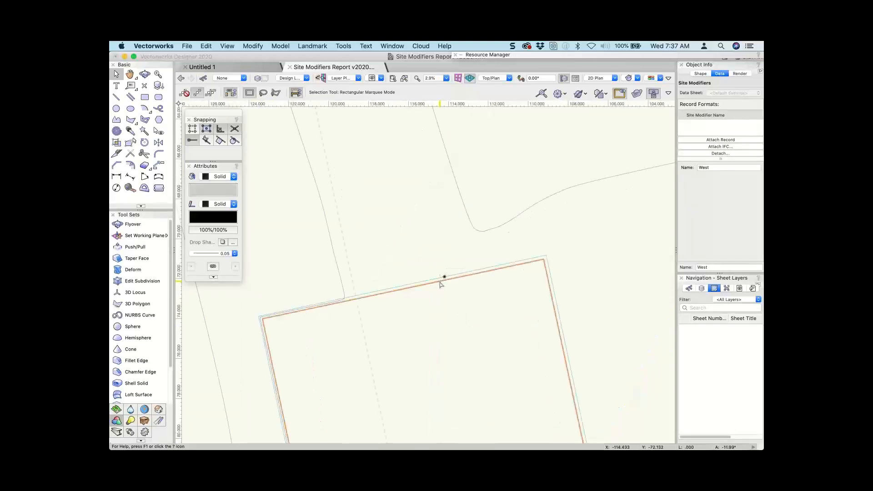
{"action": "left_click", "coordinate": [440, 282]}
{"action": "scroll", "coordinate": [440, 283], "scroll_direction": "down", "scroll_amount": 5}
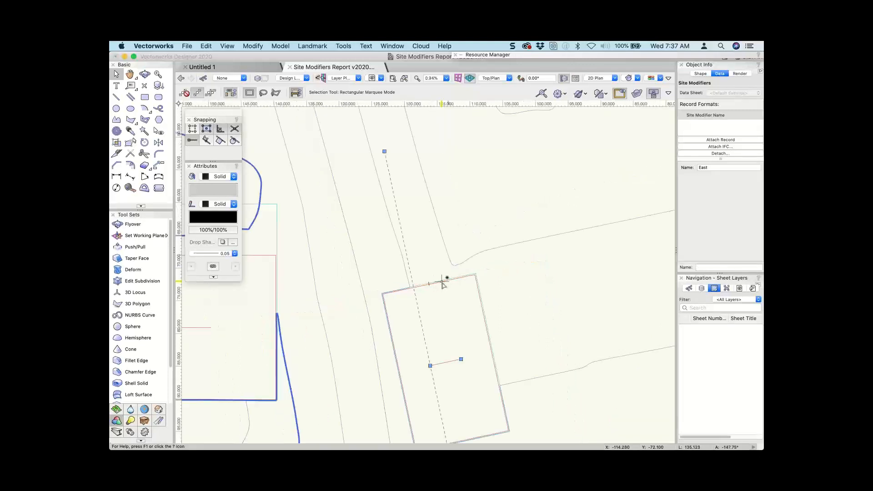
{"action": "scroll", "coordinate": [442, 282], "scroll_direction": "down", "scroll_amount": 5}
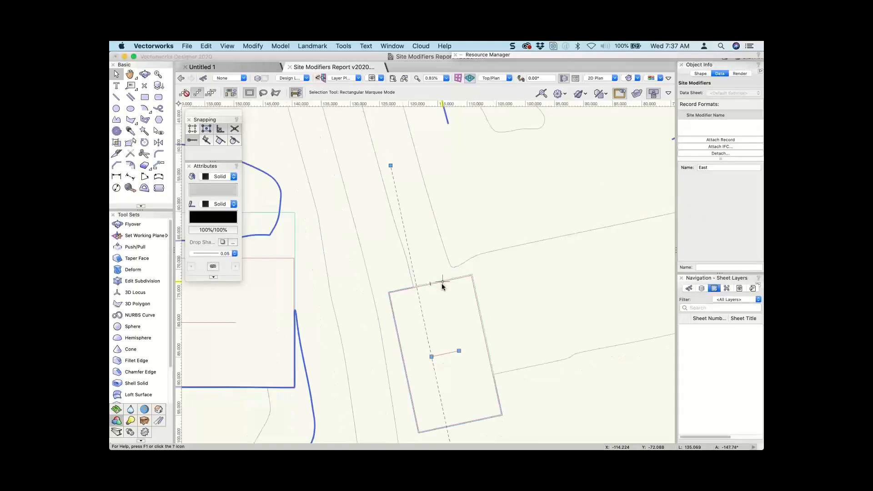
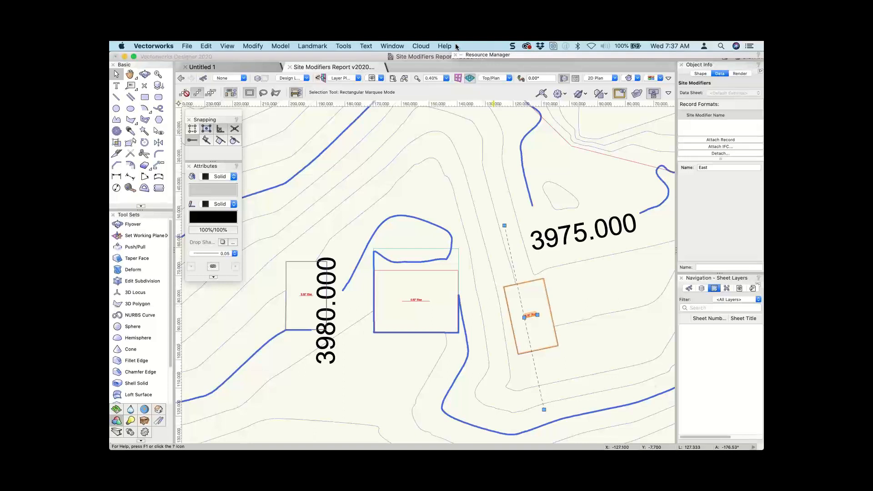
Enter the worksheet column headers "zCut Volume" in B1 and "Fill Volume" in C1
{"action": "left_click", "coordinate": [421, 45]}
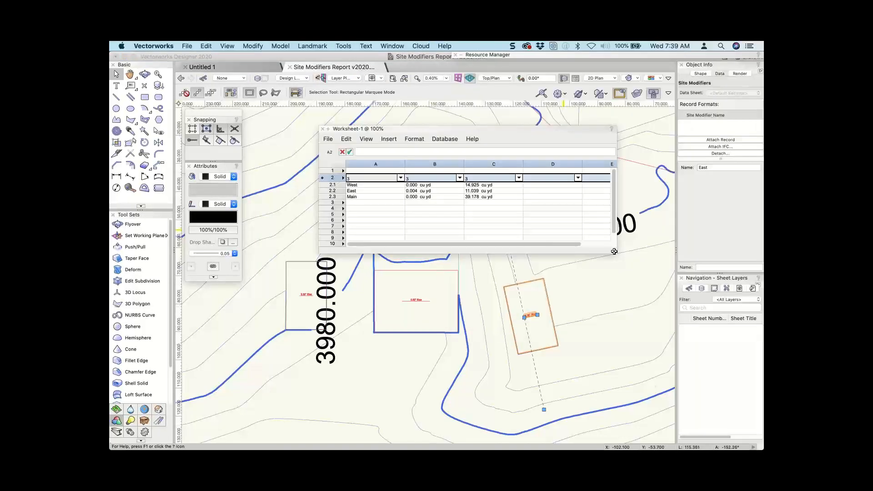
{"action": "left_click", "coordinate": [426, 170]}
{"action": "type", "text": "zCu"}
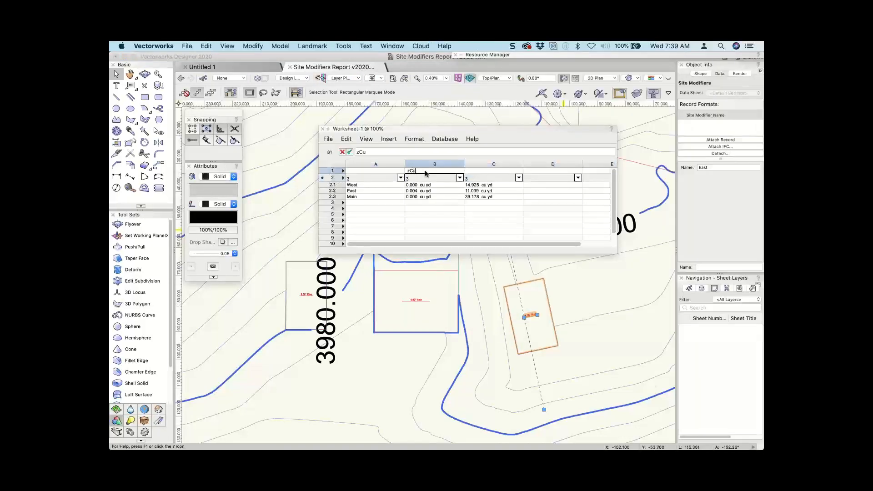
{"action": "type", "text": "t Volumn"}
{"action": "key", "text": "Tab"}
{"action": "type", "text": "Fil"}
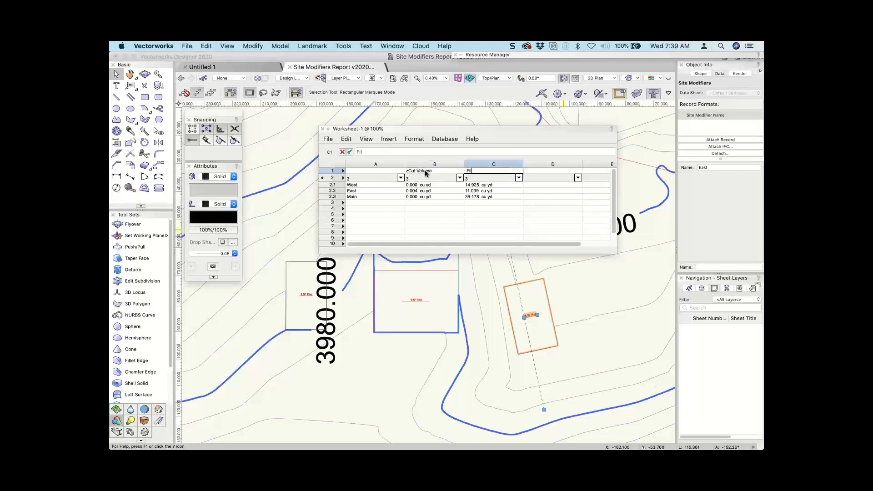
{"action": "type", "text": "l Volume"}
{"action": "key", "text": "Return"}
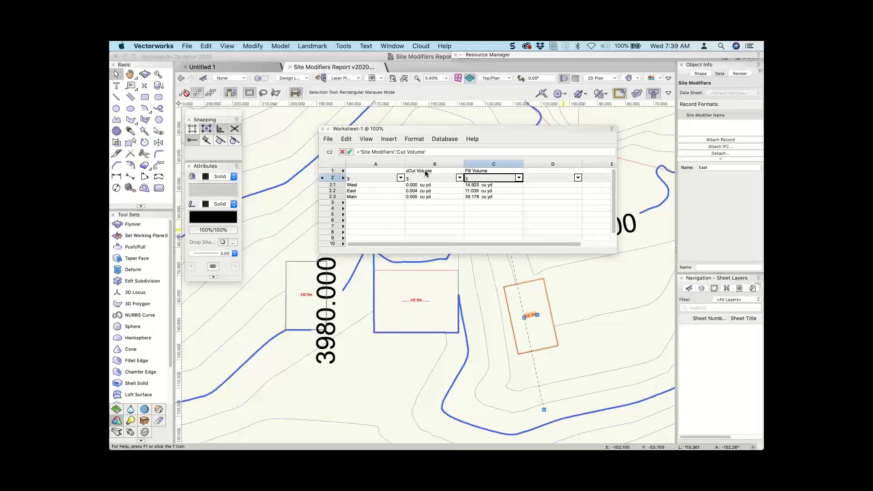
Reshape the boundary of the tilted East pad modifier and update its area and volume calculations
{"action": "left_click", "coordinate": [546, 291]}
{"action": "scroll", "coordinate": [546, 292], "scroll_direction": "up", "scroll_amount": 1}
{"action": "scroll", "coordinate": [549, 292], "scroll_direction": "up", "scroll_amount": 4}
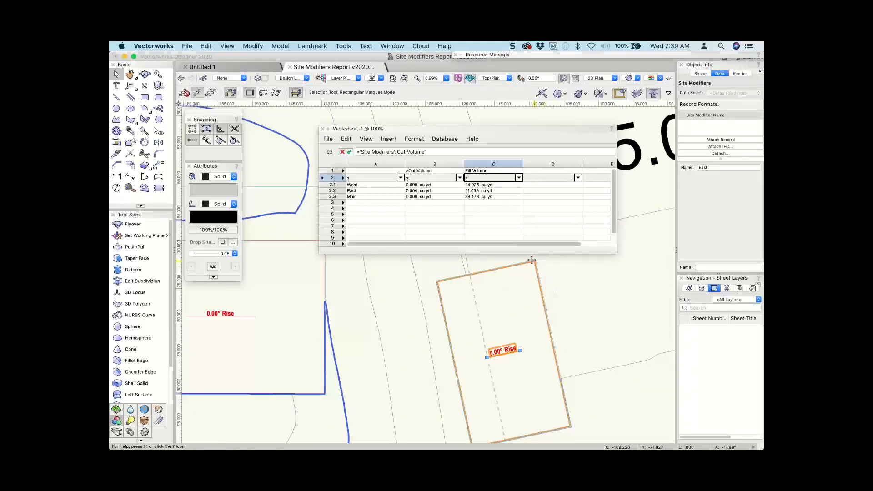
{"action": "left_click", "coordinate": [551, 284]}
{"action": "middle_click_drag", "start_coordinate": [539, 288], "coordinate": [537, 289]}
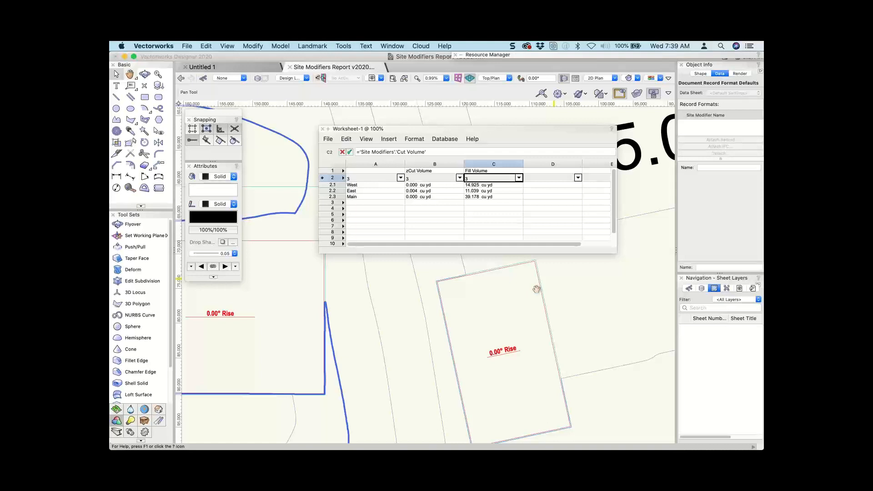
{"action": "left_click_drag", "start_coordinate": [536, 290], "coordinate": [523, 294]}
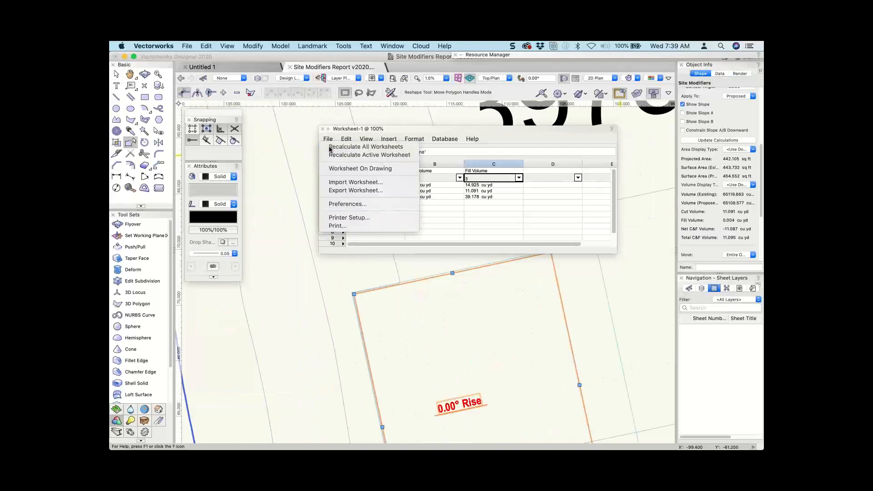
Recalculate all worksheets and move the west edge of the tilted East pad's grade limits outward
{"action": "left_click", "coordinate": [359, 147]}
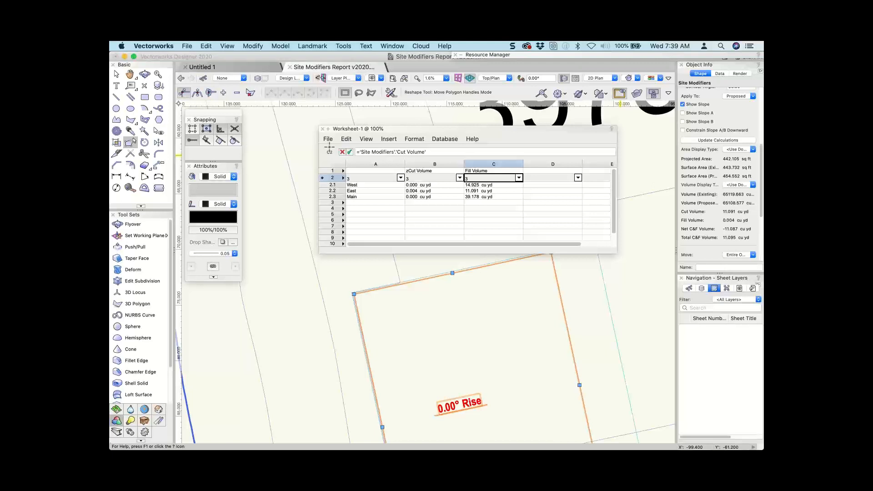
{"action": "scroll", "coordinate": [509, 355], "scroll_direction": "down", "scroll_amount": 2}
{"action": "scroll", "coordinate": [449, 393], "scroll_direction": "up", "scroll_amount": 1}
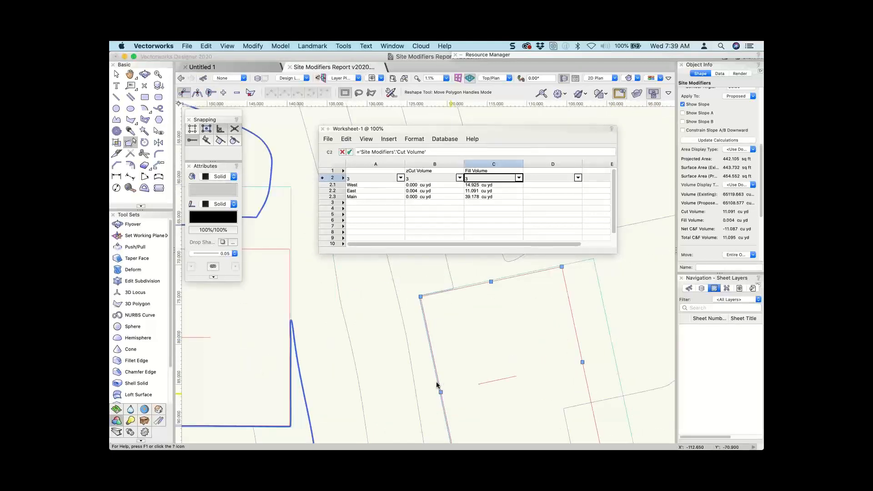
{"action": "scroll", "coordinate": [436, 385], "scroll_direction": "up", "scroll_amount": 4}
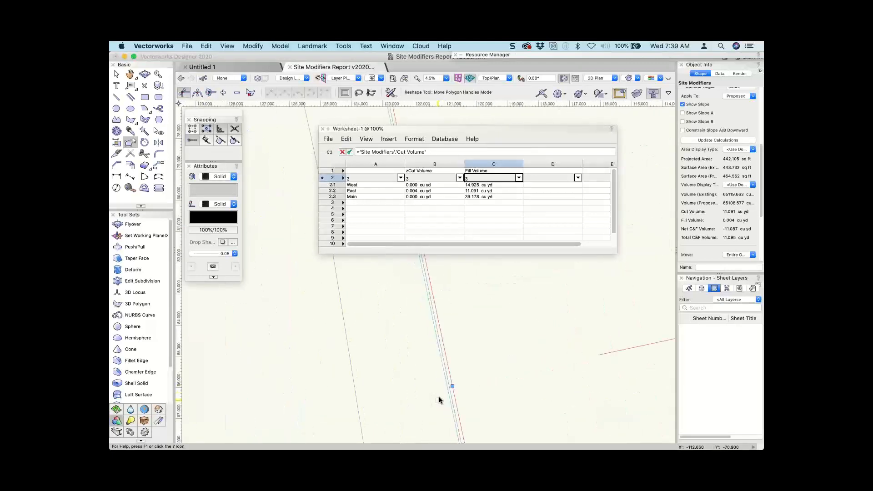
{"action": "left_click_drag", "start_coordinate": [453, 395], "coordinate": [328, 408]}
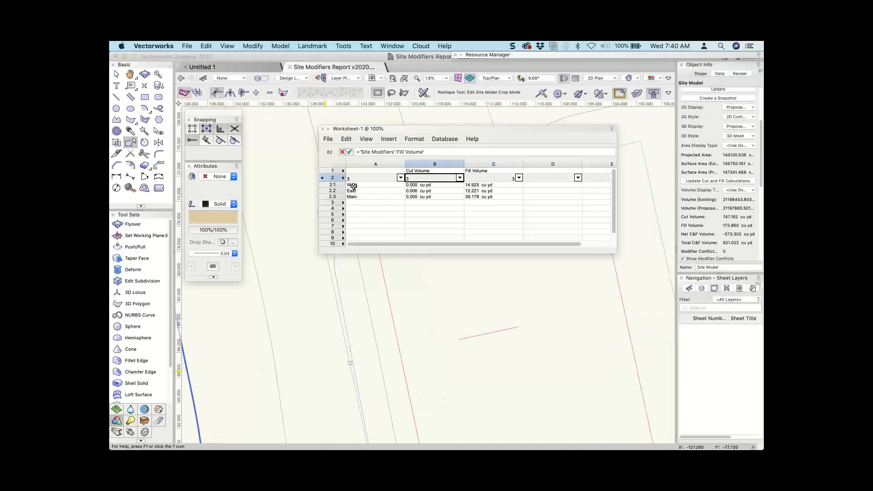
{"action": "left_click", "coordinate": [353, 185]}
{"action": "left_click", "coordinate": [354, 197]}
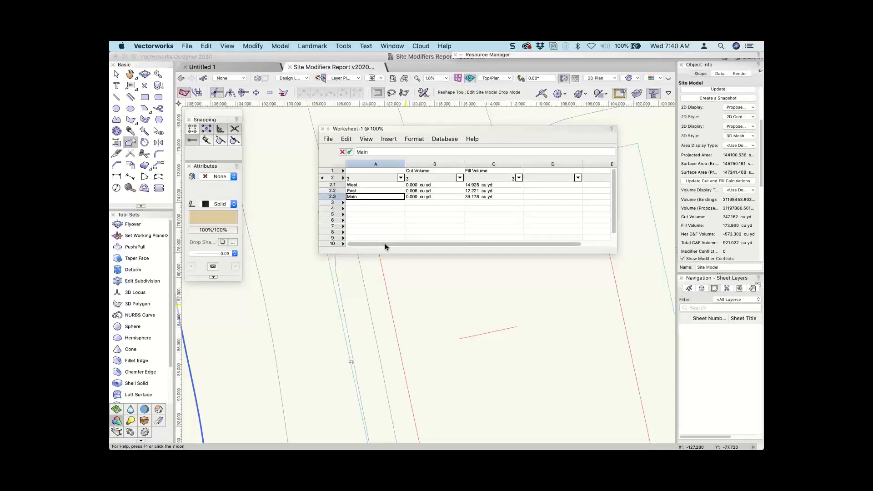
{"action": "scroll", "coordinate": [385, 244], "scroll_direction": "down", "scroll_amount": 5}
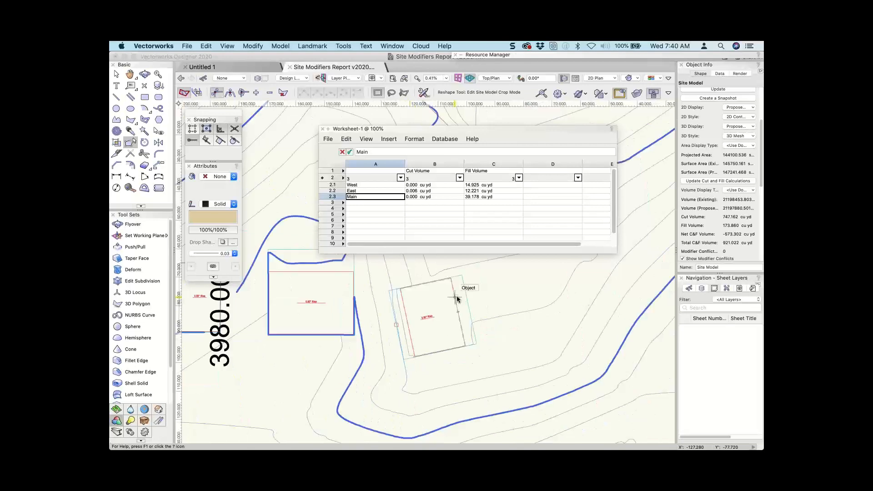
{"action": "scroll", "coordinate": [457, 297], "scroll_direction": "down", "scroll_amount": 2}
{"action": "type", "text": "x"}
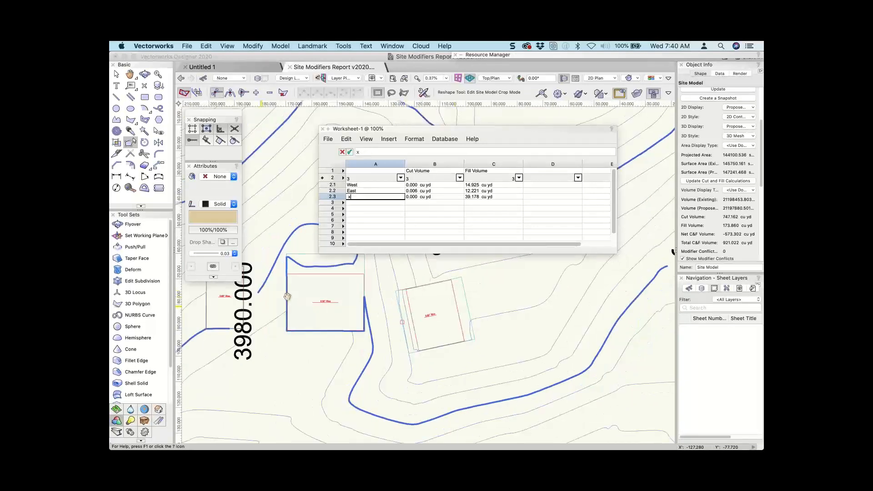
{"action": "key", "text": "space"}
{"action": "mouse_move", "coordinate": [264, 305]}
{"action": "left_mouse_down"}
{"action": "mouse_move", "coordinate": [431, 323]}
{"action": "mouse_move", "coordinate": [431, 335]}
{"action": "left_mouse_up"}
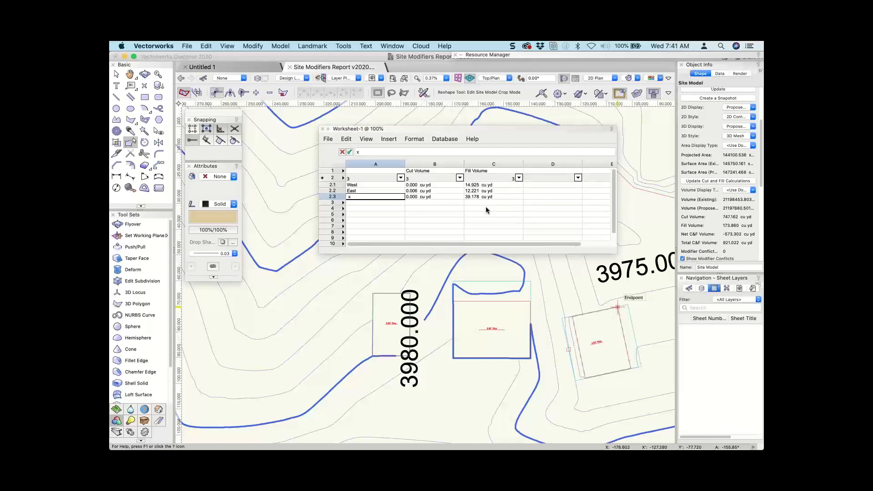
Update the tilted East pad modifier's area and volume calculations and check its name record, elevation, and cut and fill volumes
{"action": "key", "text": "x"}
{"action": "scroll", "coordinate": [623, 322], "scroll_direction": "up", "scroll_amount": 3}
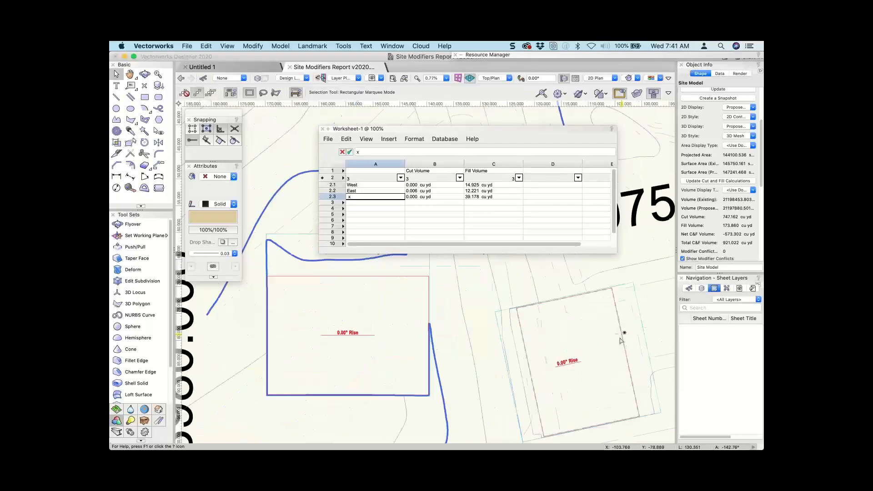
{"action": "left_click", "coordinate": [719, 73]}
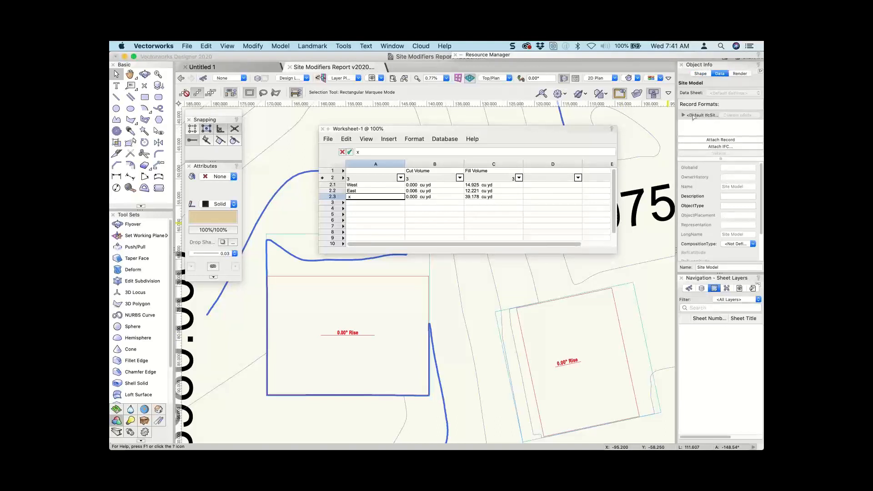
{"action": "left_click", "coordinate": [614, 308]}
{"action": "key", "text": "Return"}
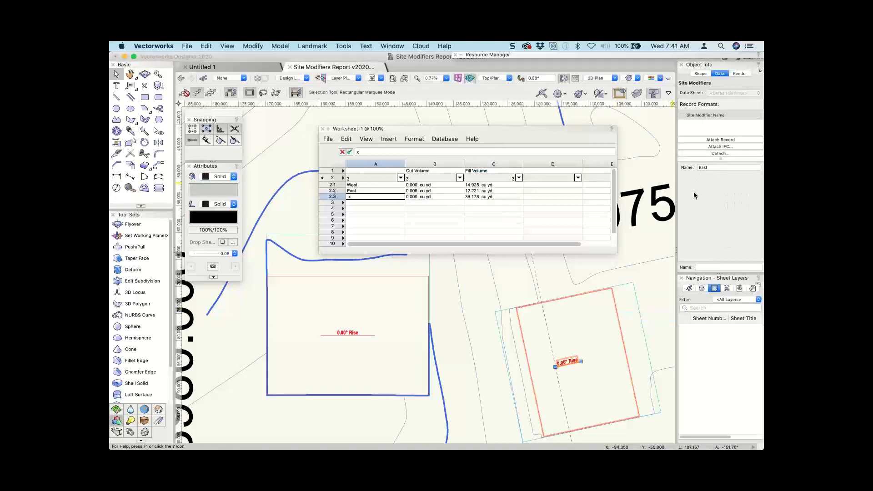
{"action": "left_click", "coordinate": [700, 73]}
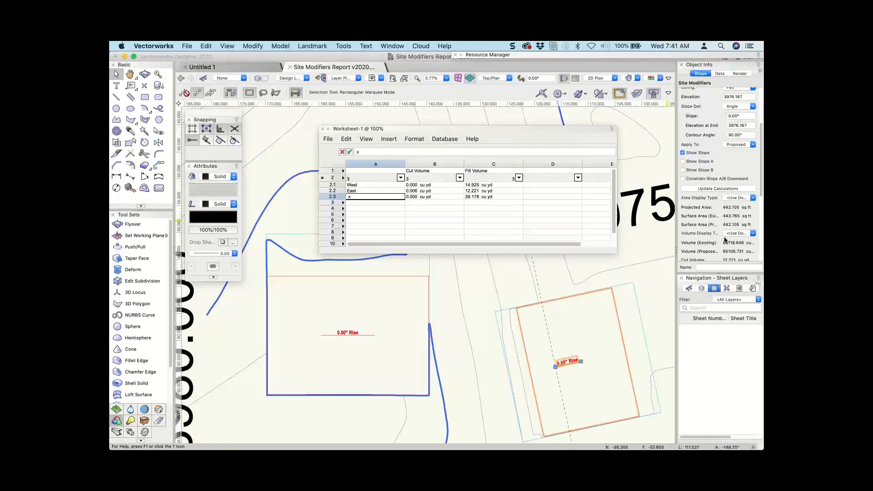
{"action": "left_click", "coordinate": [727, 188]}
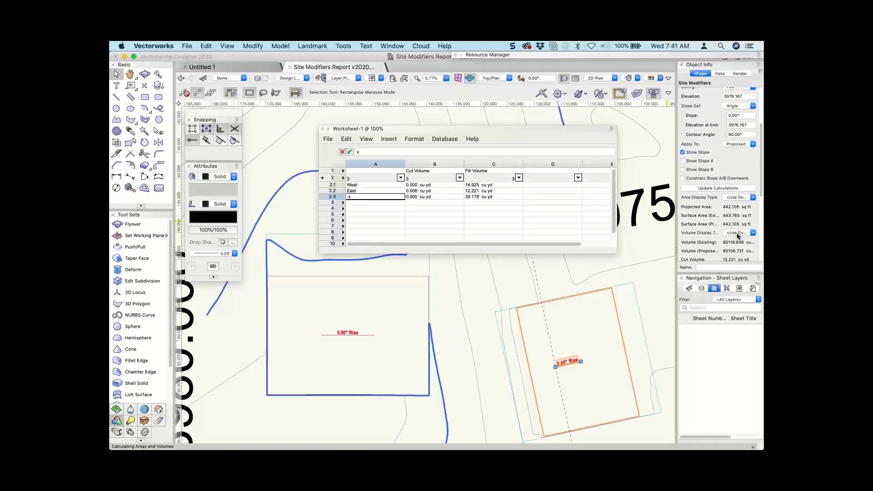
{"action": "scroll", "coordinate": [737, 237], "scroll_direction": "down", "scroll_amount": 5}
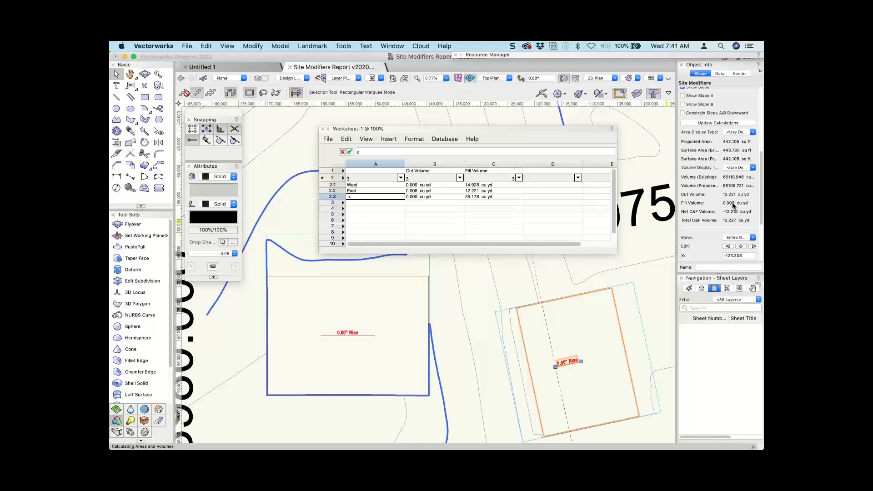
{"action": "scroll", "coordinate": [736, 96], "scroll_direction": "up", "scroll_amount": 3}
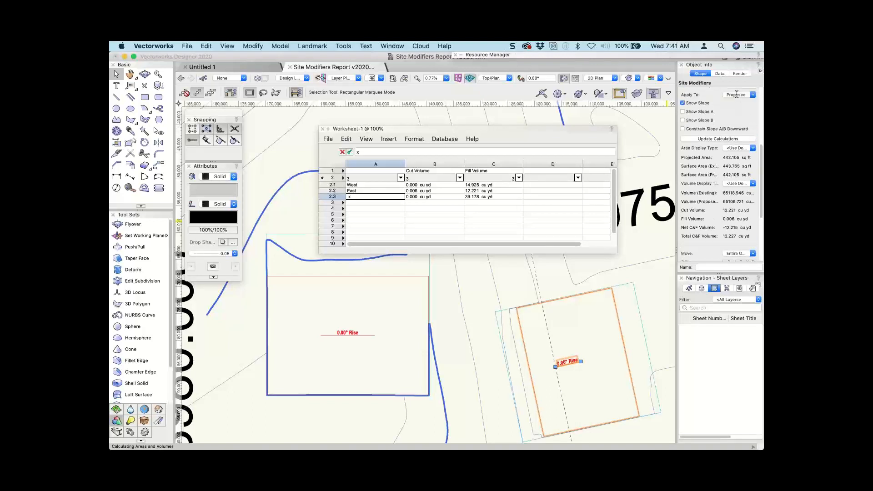
{"action": "scroll", "coordinate": [737, 94], "scroll_direction": "up", "scroll_amount": 6}
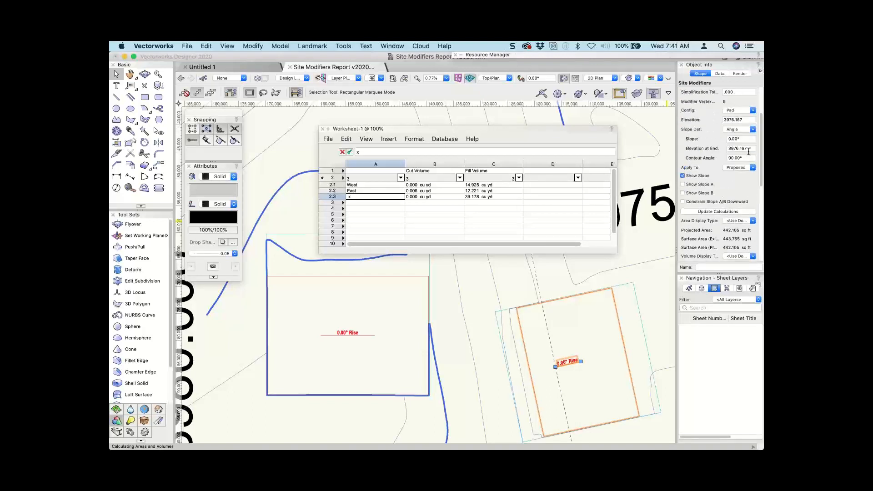
{"action": "left_click", "coordinate": [752, 148]}
{"action": "scroll", "coordinate": [728, 200], "scroll_direction": "down", "scroll_amount": 8}
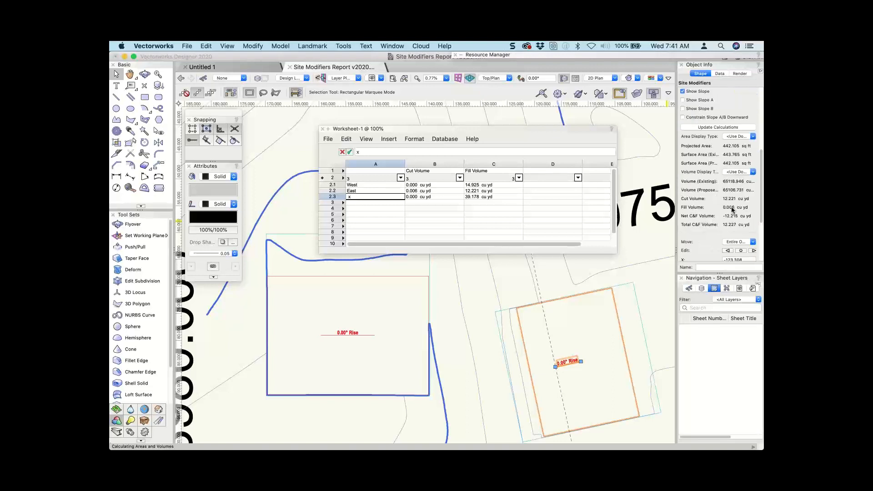
Change the worksheet column header in B1 to "Fill Volume"
{"action": "left_click", "coordinate": [432, 170]}
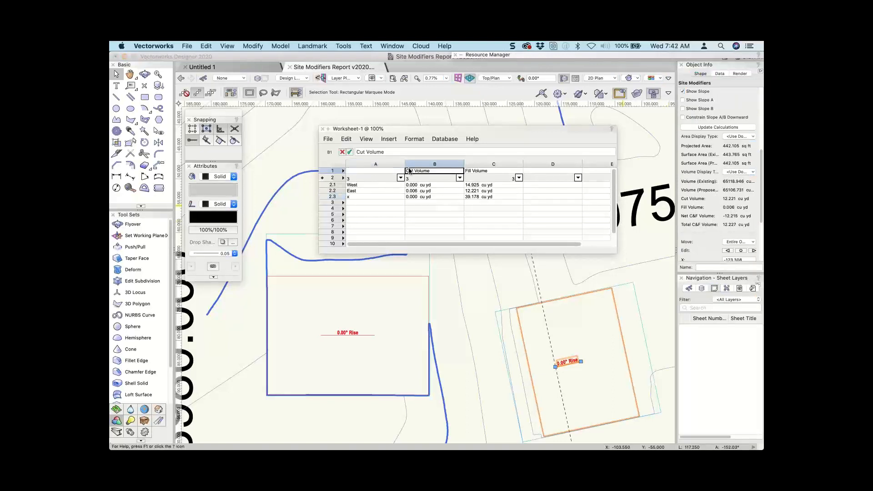
{"action": "left_click", "coordinate": [363, 152]}
{"action": "key", "text": "BackSpace"}
{"action": "key", "text": "BackSpace"}
{"action": "key", "text": "BackSpace"}
{"action": "key", "text": "BackSpace"}
{"action": "type", "text": "Fill"}
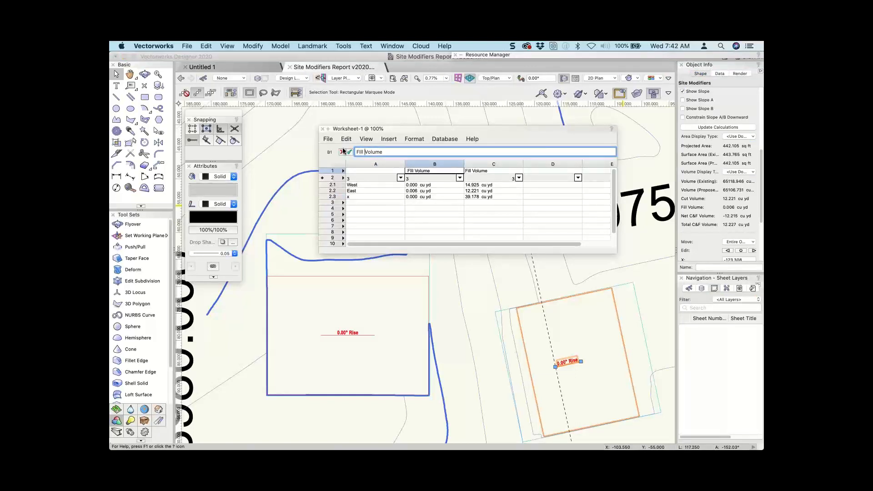
Change the worksheet column header in C1 to "Cut Volume"
{"action": "left_click", "coordinate": [483, 177]}
{"action": "left_click", "coordinate": [483, 171]}
{"action": "left_click", "coordinate": [363, 152]}
{"action": "double_click", "coordinate": [364, 151]}
{"action": "type", "text": "Cut"}
{"action": "key", "text": "Return"}
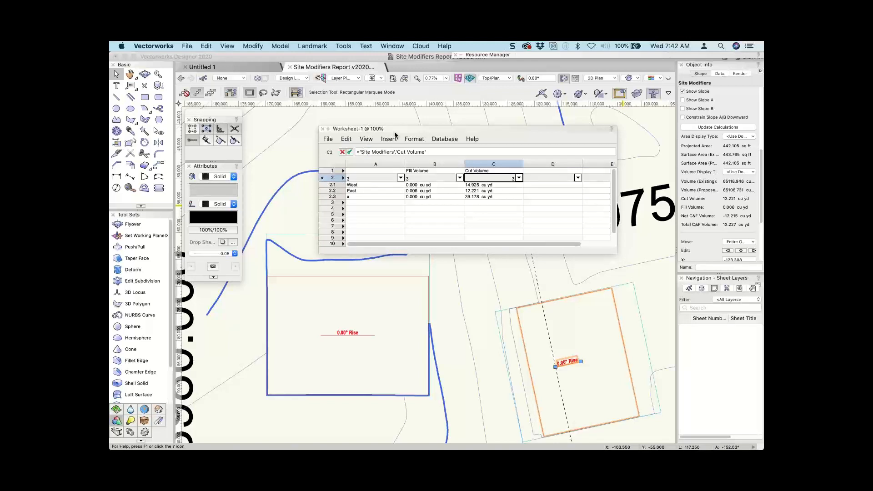
Raise the tilted East pad modifier's elevation by 3, to 3979.167
{"action": "left_click", "coordinate": [477, 191]}
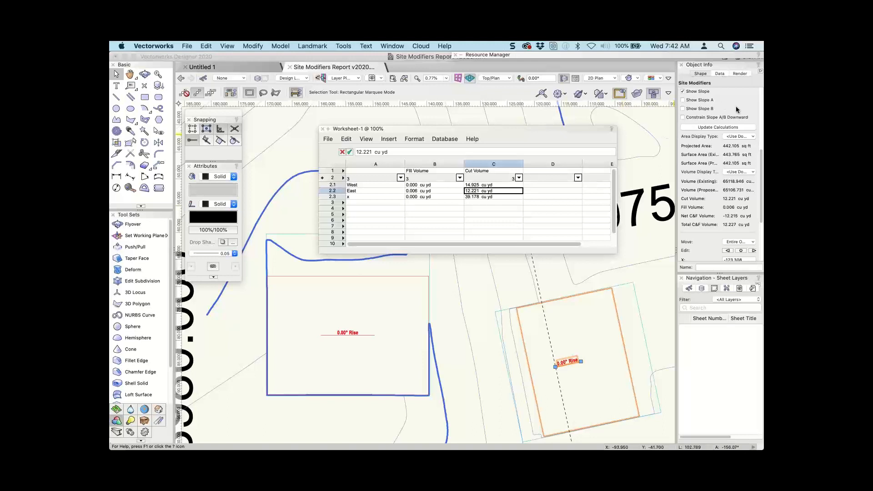
{"action": "scroll", "coordinate": [735, 108], "scroll_direction": "up", "scroll_amount": 5}
{"action": "scroll", "coordinate": [736, 111], "scroll_direction": "up", "scroll_amount": 5}
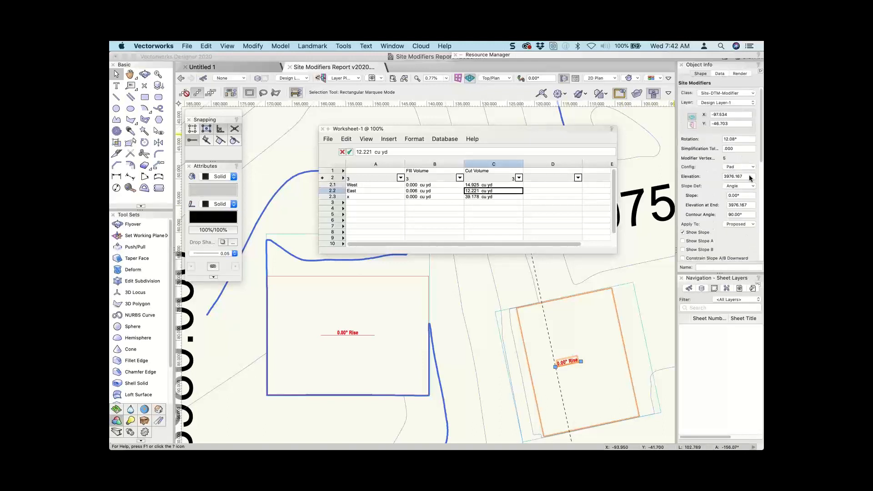
{"action": "left_click", "coordinate": [749, 177]}
{"action": "type", "text": "+3"}
{"action": "key", "text": "Return"}
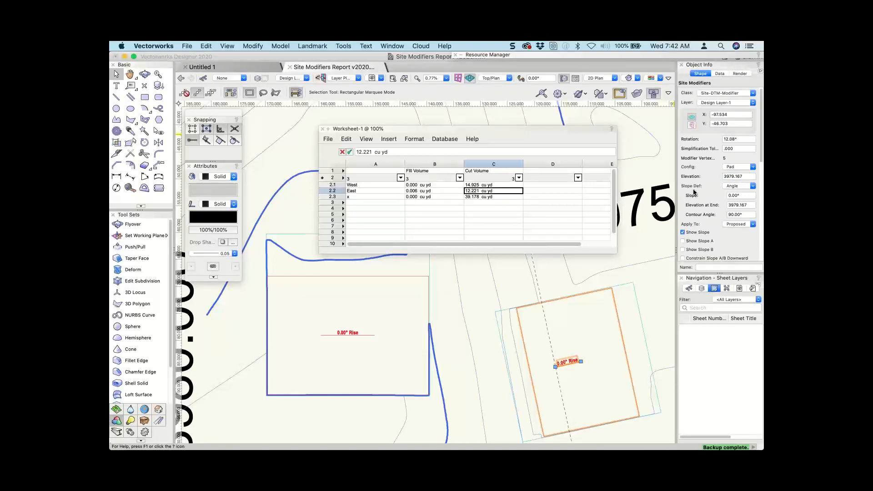
{"action": "scroll", "coordinate": [699, 200], "scroll_direction": "down", "scroll_amount": 3}
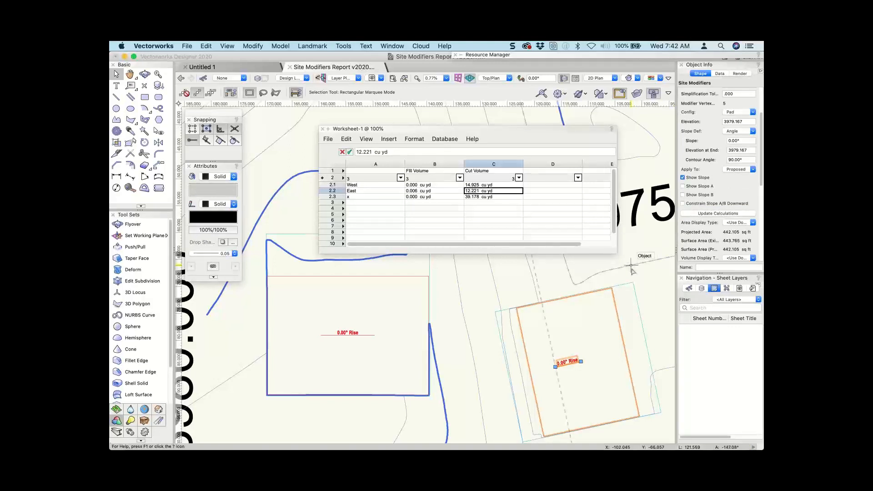
Update the site model and its cut and fill calculations
{"action": "left_click", "coordinate": [631, 270]}
{"action": "left_click", "coordinate": [719, 90]}
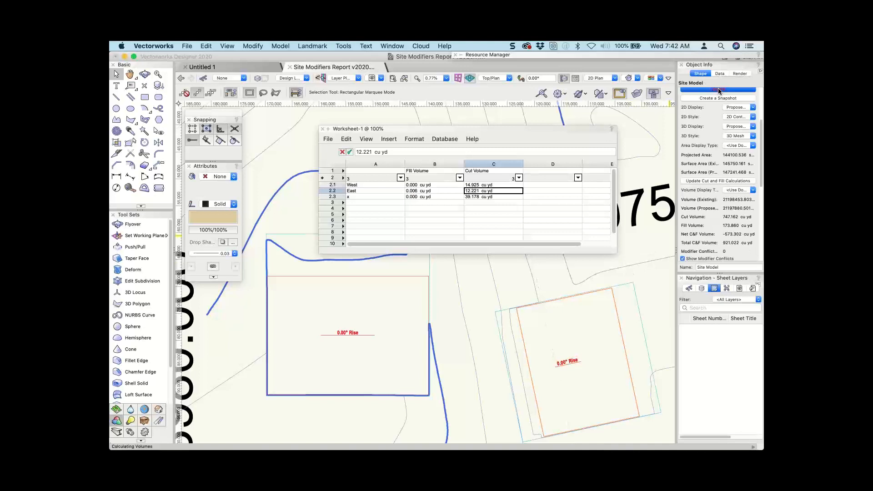
{"action": "left_click", "coordinate": [714, 182]}
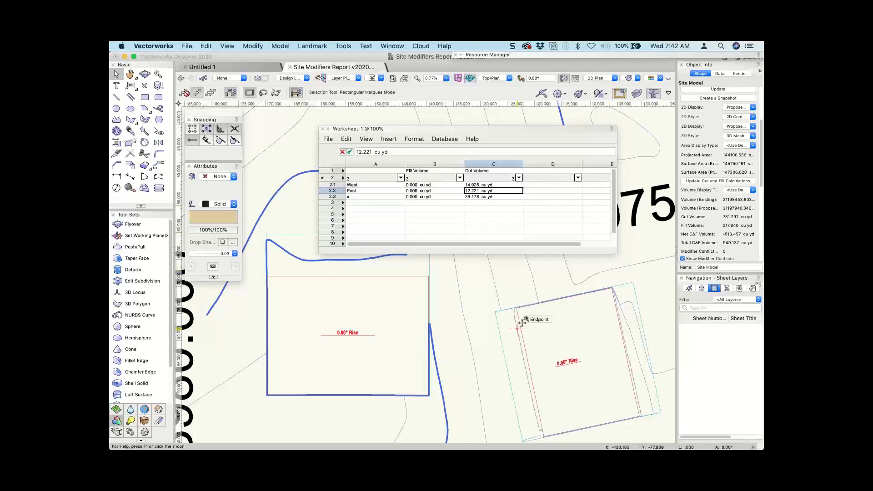
Update the raised East pad modifier's area and volume calculations and recalculate all worksheets
{"action": "scroll", "coordinate": [523, 331], "scroll_direction": "up", "scroll_amount": 4}
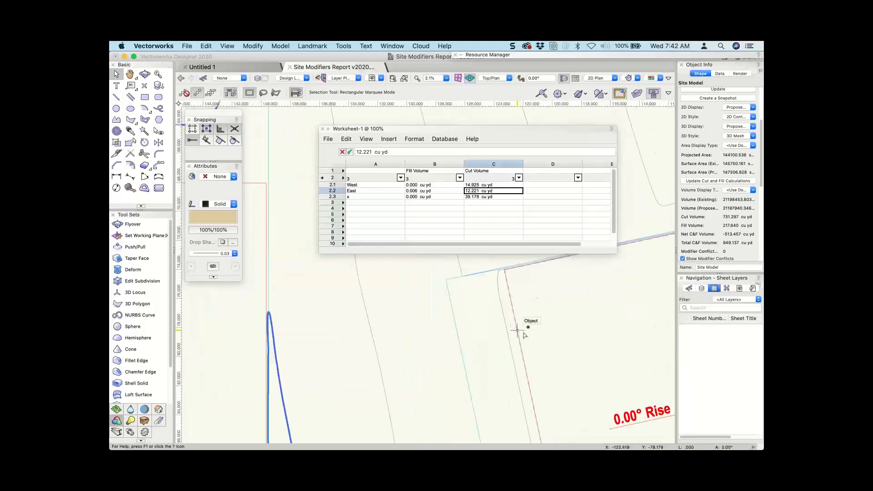
{"action": "double_click", "coordinate": [523, 331]}
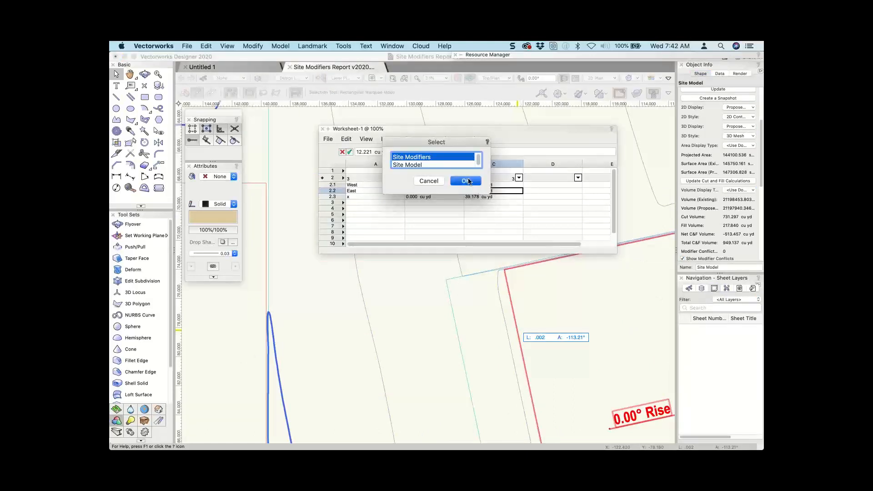
{"action": "left_click", "coordinate": [468, 181]}
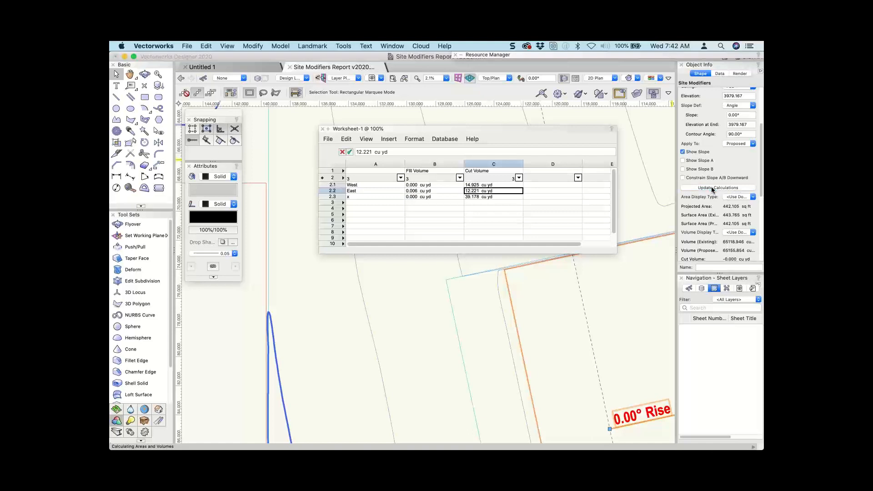
{"action": "scroll", "coordinate": [722, 189], "scroll_direction": "down", "scroll_amount": 3}
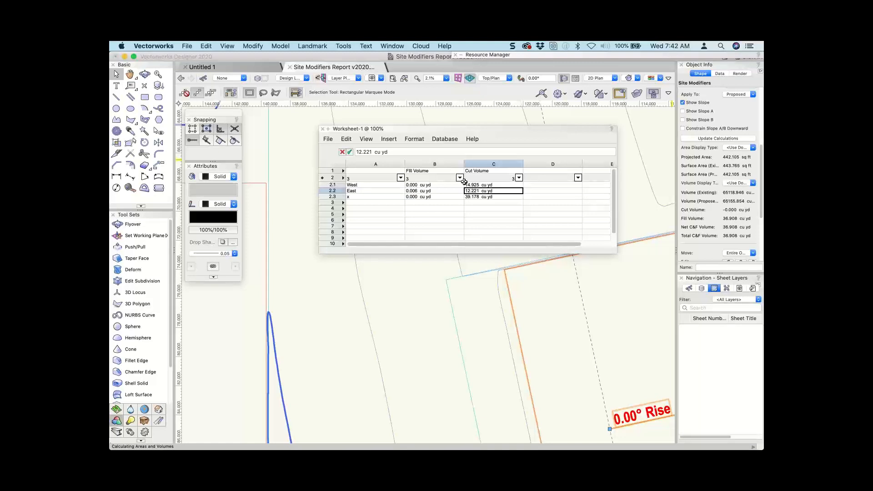
{"action": "left_click", "coordinate": [328, 139]}
{"action": "left_click", "coordinate": [331, 146]}
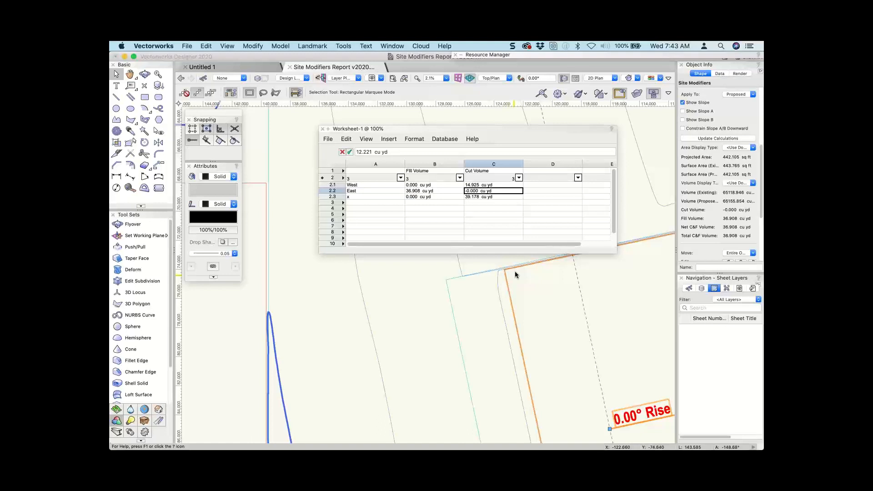
Rename the central pad modifier listed as x to Main and recalculate the worksheet
{"action": "scroll", "coordinate": [514, 271], "scroll_direction": "down", "scroll_amount": 3}
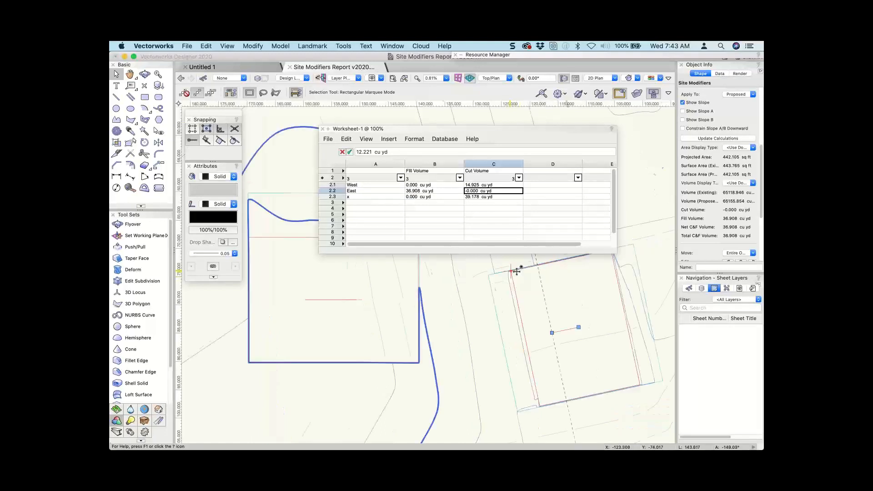
{"action": "left_click", "coordinate": [355, 198]}
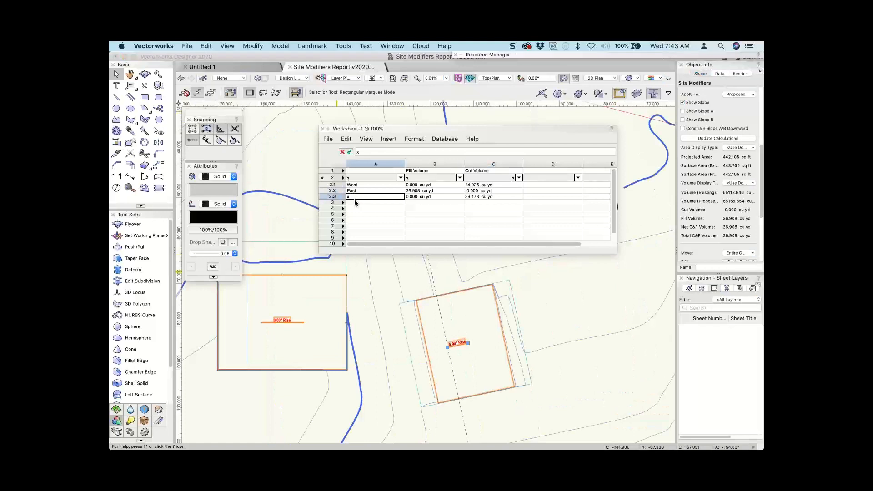
{"action": "left_click", "coordinate": [720, 73]}
{"action": "left_click", "coordinate": [328, 286]}
{"action": "left_click", "coordinate": [699, 168]}
{"action": "type", "text": "Main"}
{"action": "key", "text": "Return"}
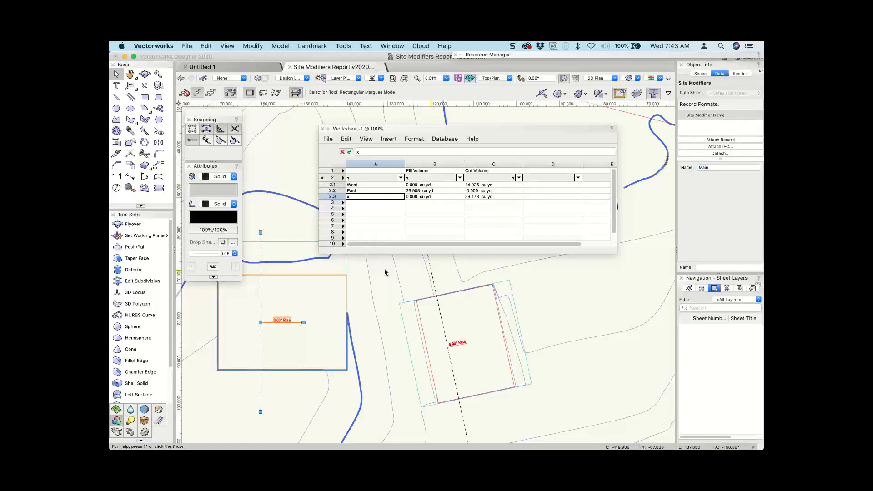
{"action": "left_click", "coordinate": [327, 139]}
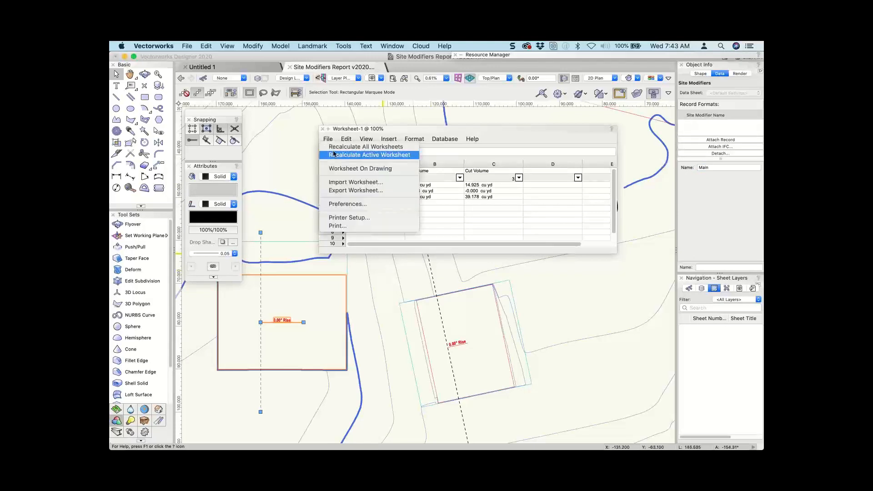
{"action": "left_click", "coordinate": [333, 150]}
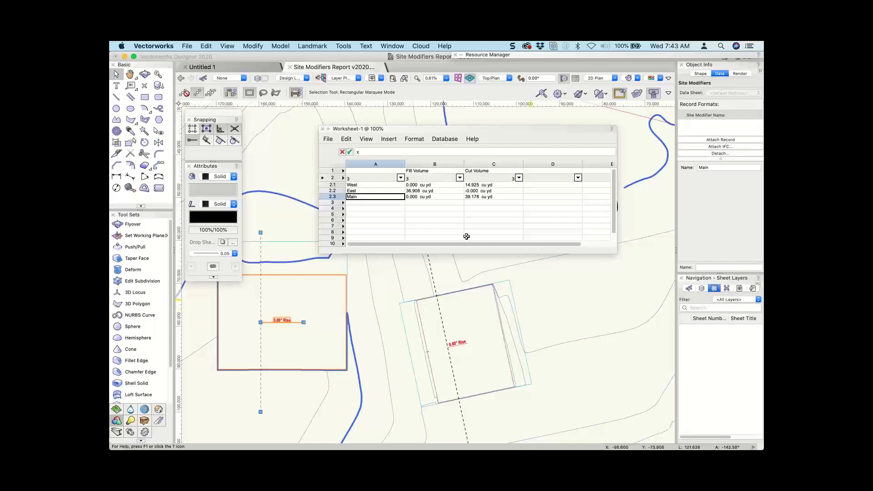
Close the worksheet and examine the site model in a 3D view and again in plan
{"action": "scroll", "coordinate": [444, 287], "scroll_direction": "down", "scroll_amount": 5}
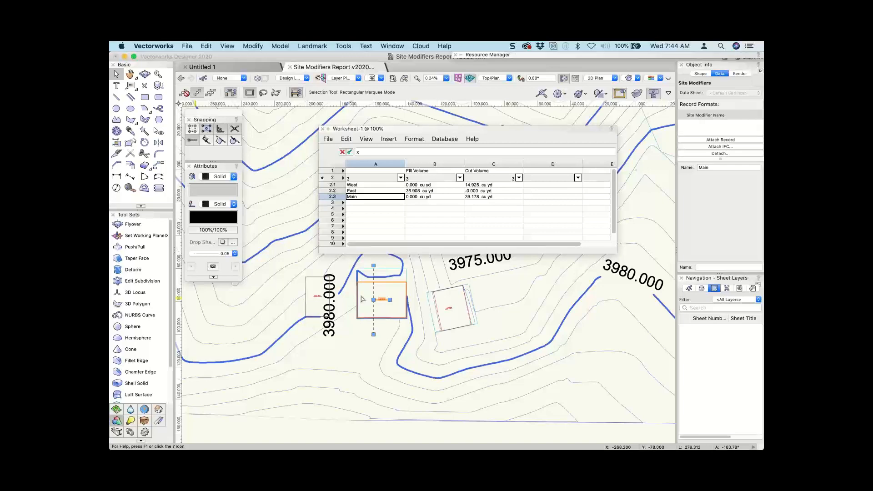
{"action": "scroll", "coordinate": [361, 297], "scroll_direction": "down", "scroll_amount": 1}
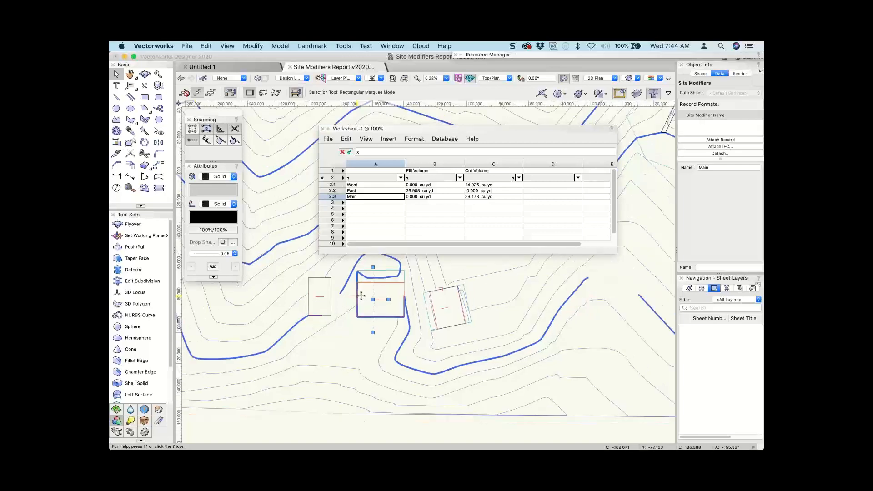
{"action": "scroll", "coordinate": [377, 291], "scroll_direction": "down", "scroll_amount": 3}
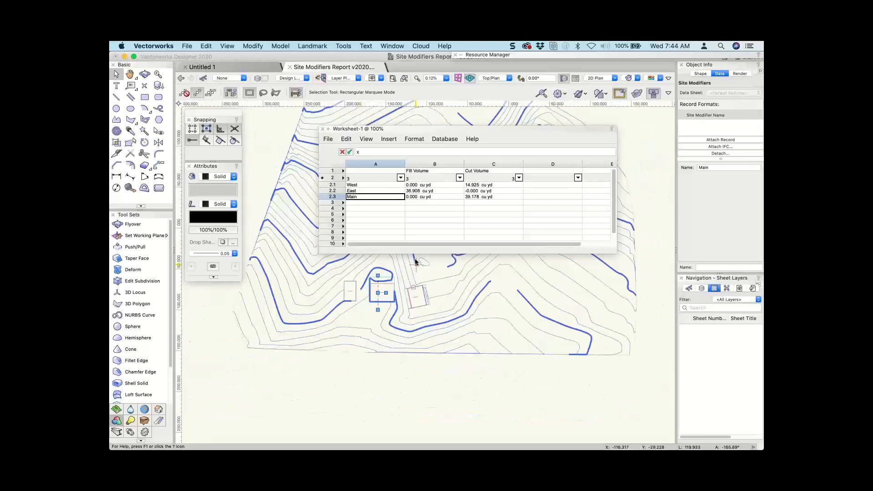
{"action": "left_click", "coordinate": [322, 129]}
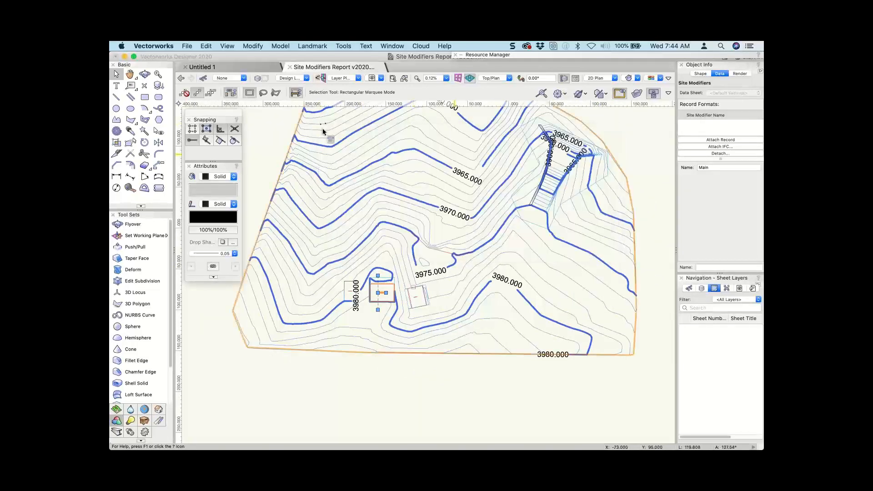
{"action": "middle_click_drag", "start_coordinate": [322, 129], "coordinate": [425, 147], "text": "ctrl"}
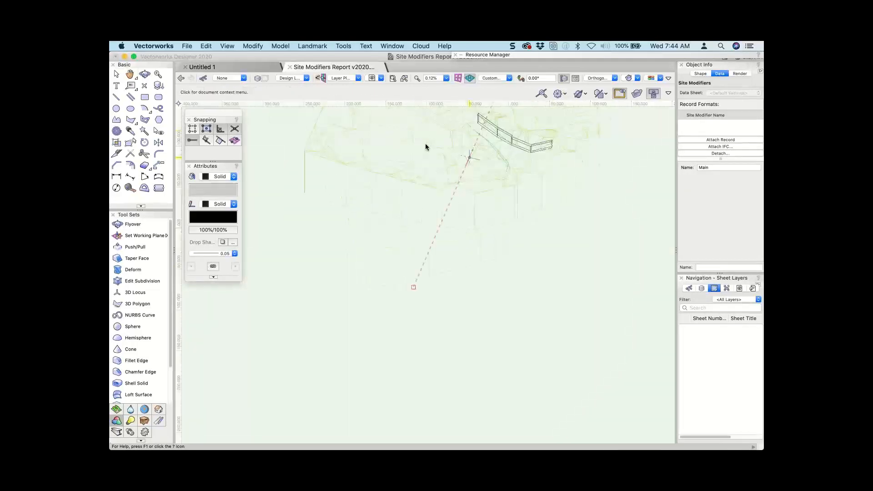
{"action": "middle_click_drag", "start_coordinate": [489, 146], "coordinate": [442, 235]}
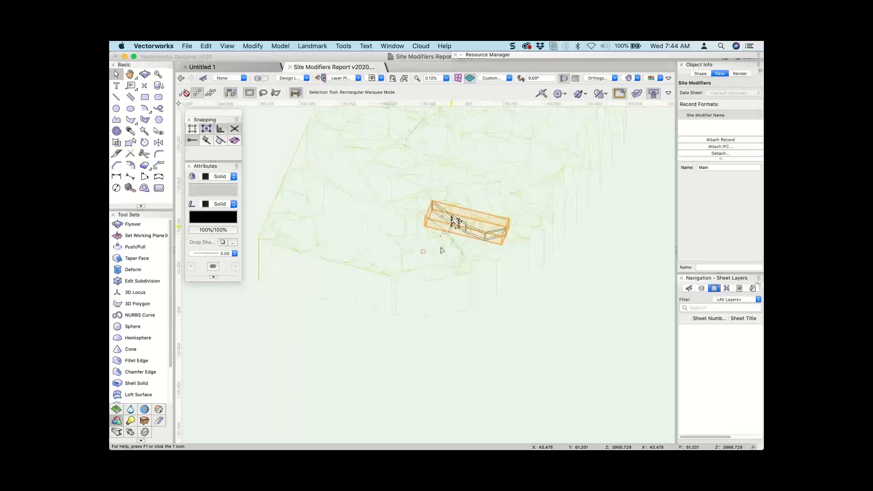
{"action": "left_click", "coordinate": [440, 250]}
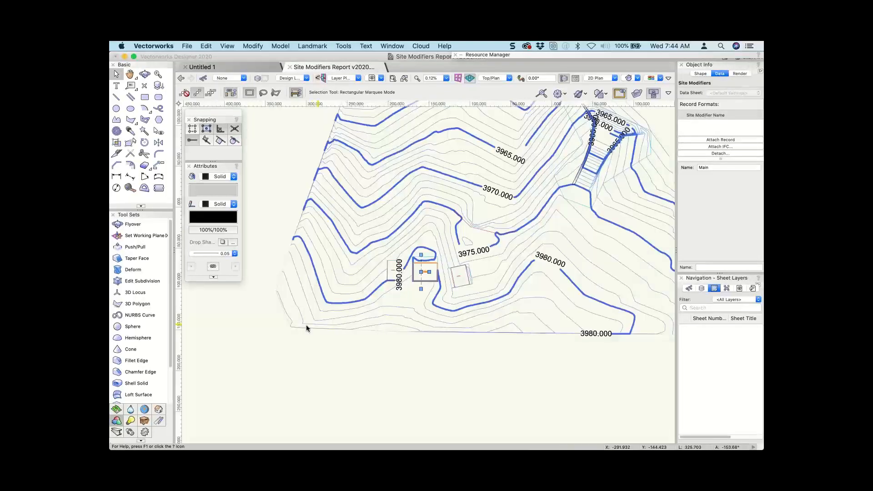
Show the tool set with the site and planting tools and start the Stake tool in the empty area beside the site model
{"action": "middle_click_drag", "start_coordinate": [307, 326], "coordinate": [509, 342]}
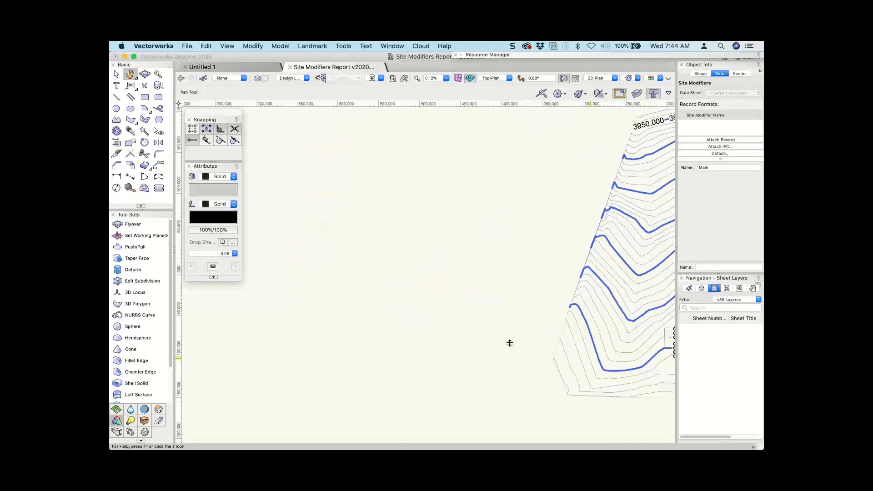
{"action": "left_click", "coordinate": [118, 410]}
{"action": "left_click", "coordinate": [131, 269]}
{"action": "middle_click_drag", "start_coordinate": [471, 248], "coordinate": [372, 286]}
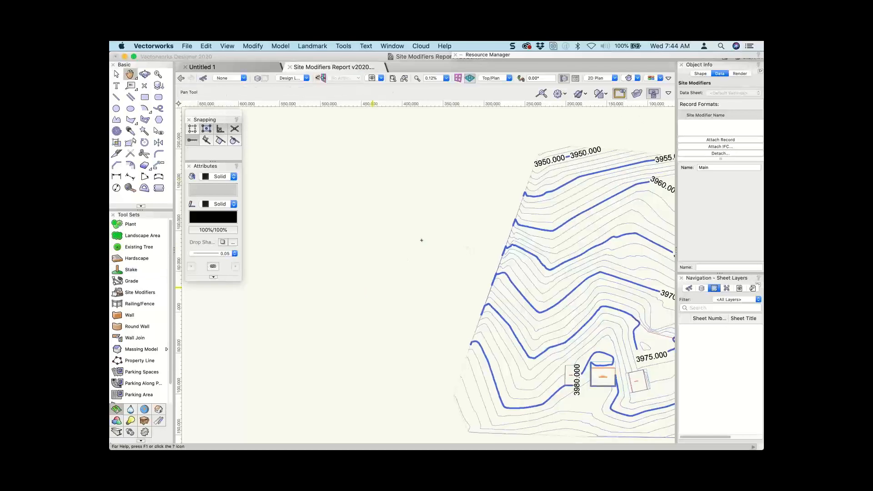
{"action": "scroll", "coordinate": [421, 240], "scroll_direction": "down", "scroll_amount": 2}
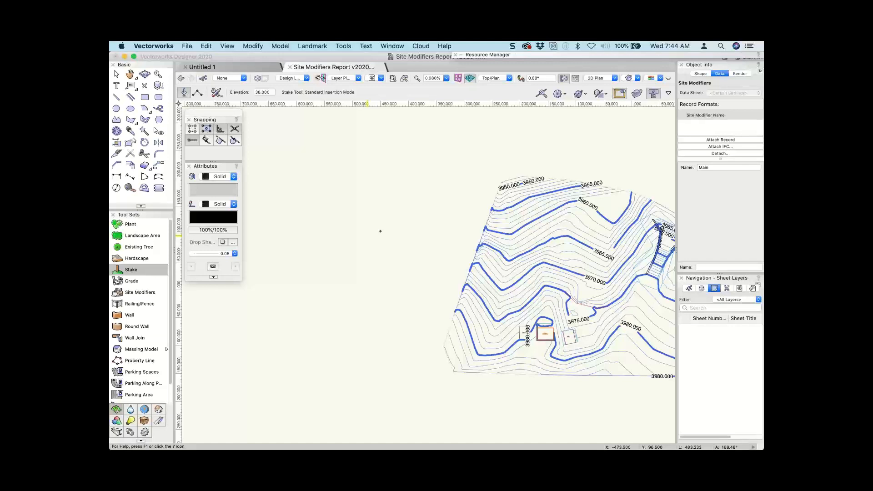
{"action": "scroll", "coordinate": [380, 231], "scroll_direction": "up", "scroll_amount": 2}
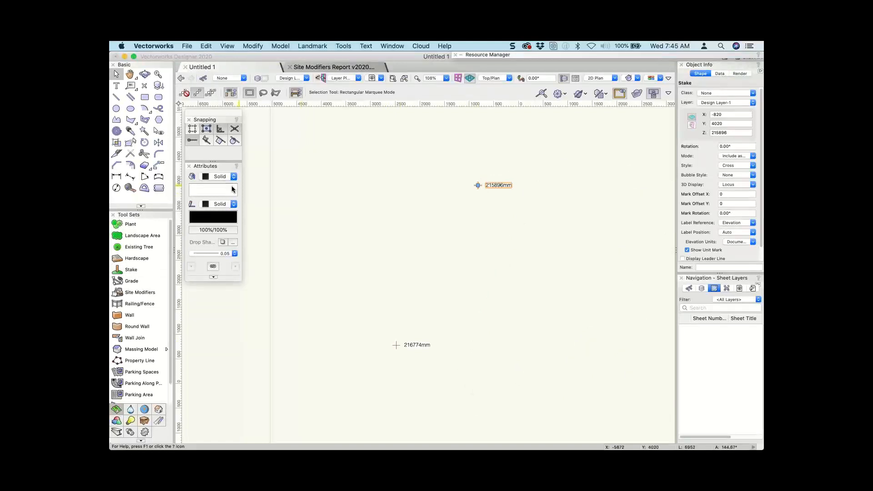
Place three stakes at elevation 11582 mm in a row between the two existing stakes
{"action": "left_click", "coordinate": [131, 270]}
{"action": "left_click", "coordinate": [462, 222]}
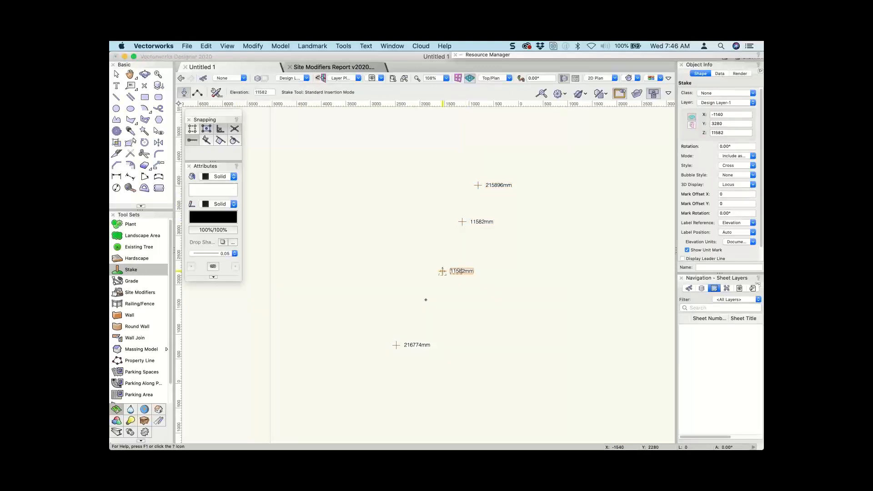
{"action": "left_click", "coordinate": [414, 312]}
{"action": "key", "text": "x"}
{"action": "left_click", "coordinate": [417, 346], "text": "shift"}
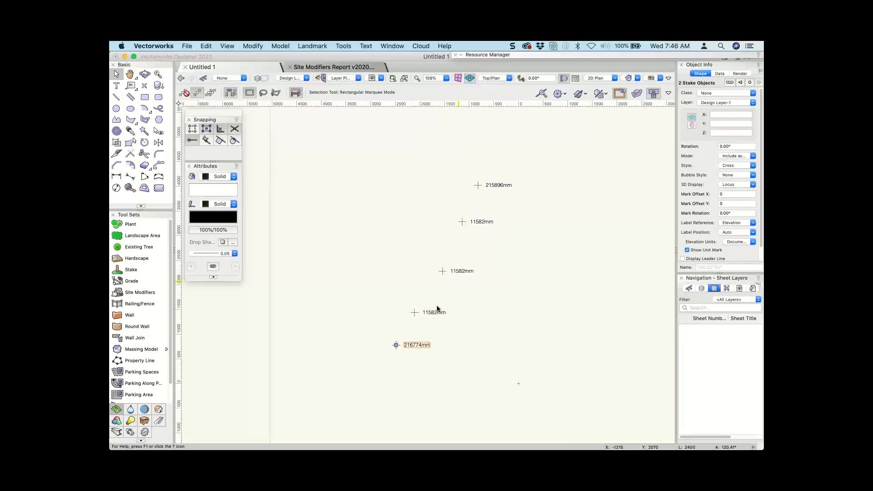
{"action": "left_click", "coordinate": [438, 309], "text": "shift"}
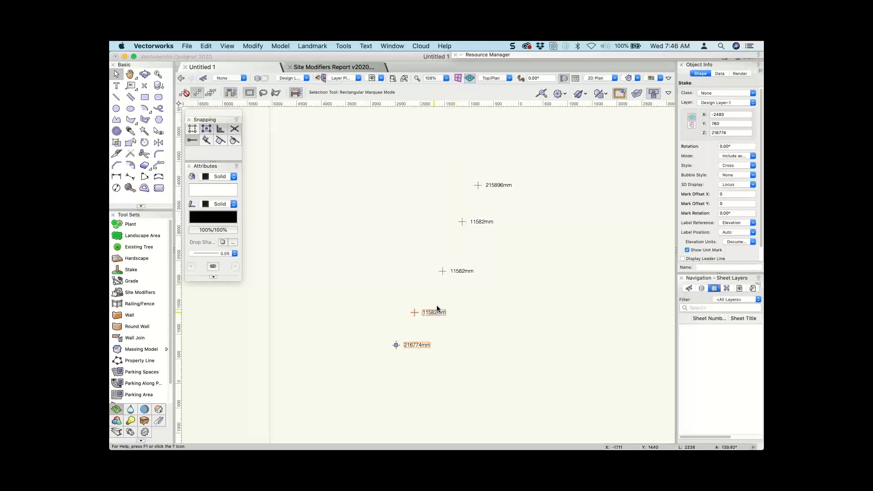
Select all five stakes and examine their relative heights in 3D from several viewing angles
{"action": "key", "text": "super+a"}
{"action": "key", "text": "3"}
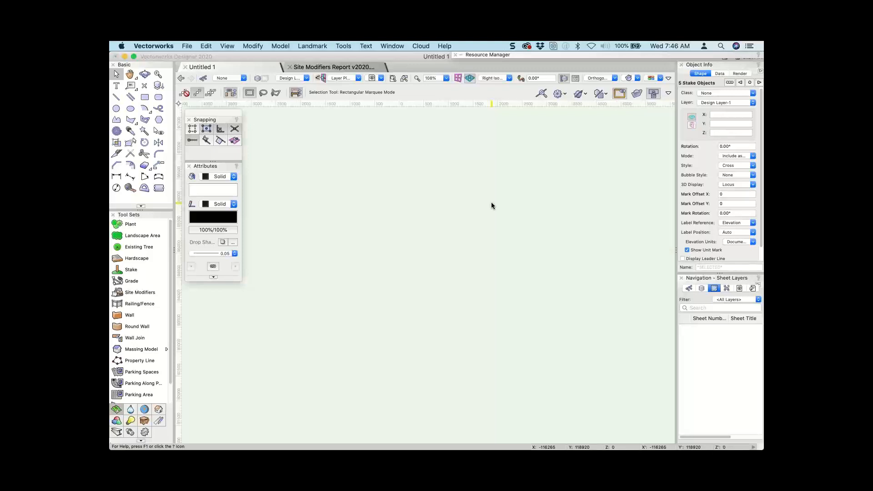
{"action": "key", "text": "super+4"}
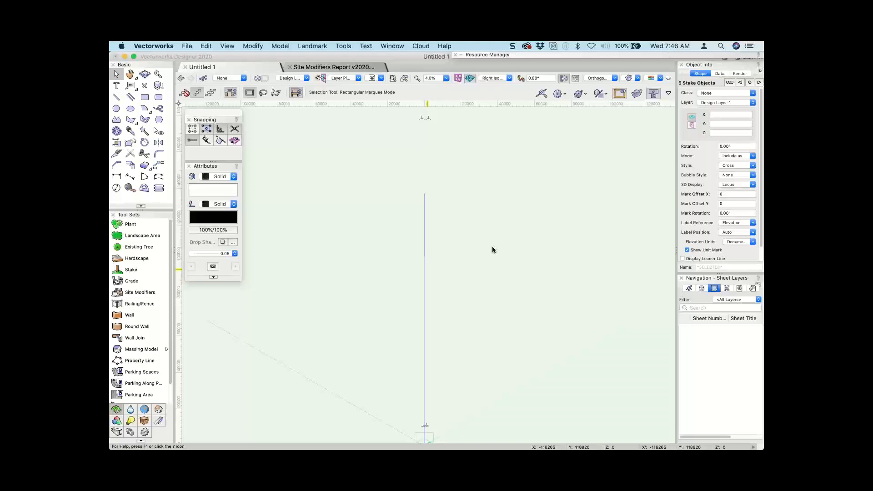
{"action": "key", "text": "super+5"}
{"action": "key", "text": "super+6"}
{"action": "middle_click_drag", "start_coordinate": [498, 373], "coordinate": [467, 259], "text": "ctrl"}
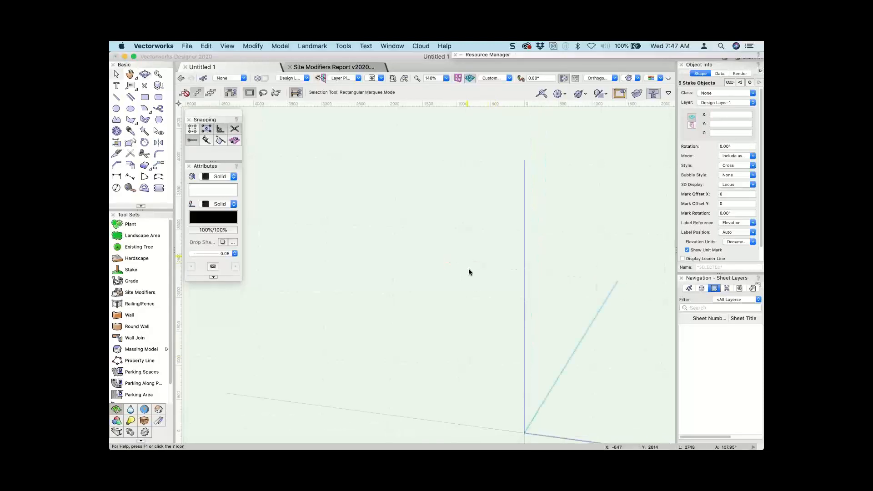
{"action": "key", "text": "super+6"}
{"action": "middle_click_drag", "start_coordinate": [464, 291], "coordinate": [584, 232], "text": "ctrl"}
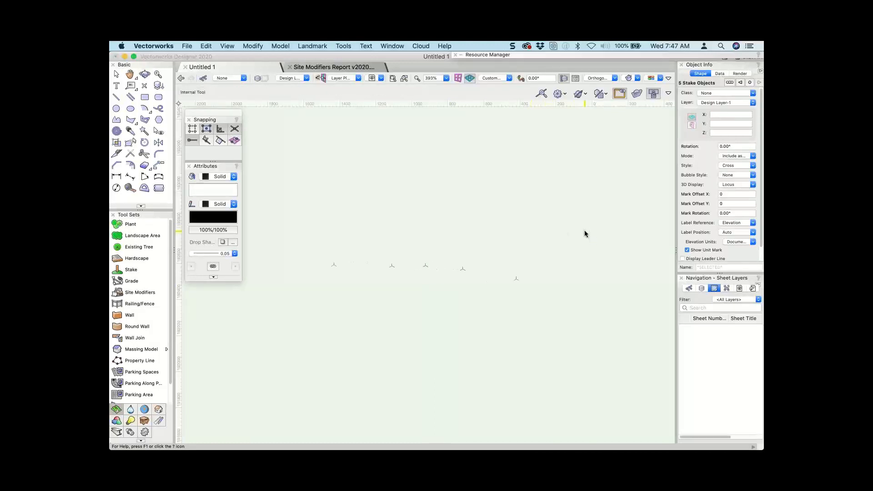
Return to the plan view and compare the elevations of the first and last stakes in the row
{"action": "key", "text": "super+5"}
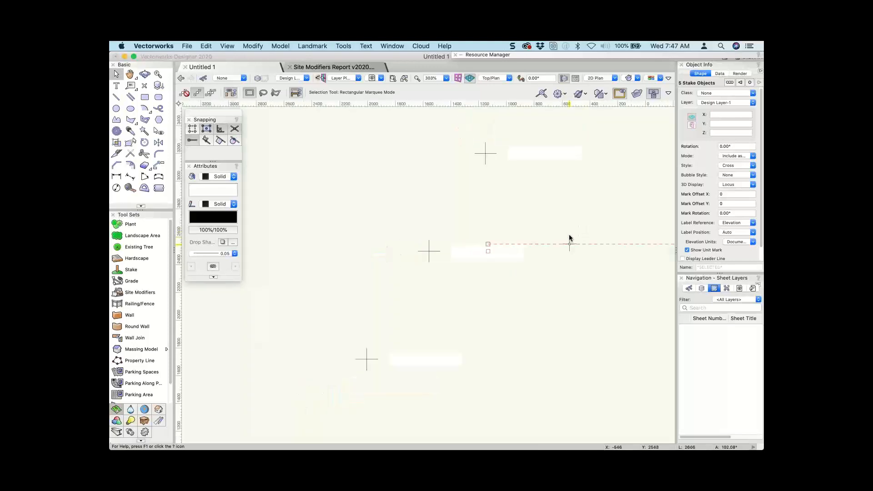
{"action": "scroll", "coordinate": [566, 230], "scroll_direction": "down", "scroll_amount": 2}
{"action": "key", "text": "space"}
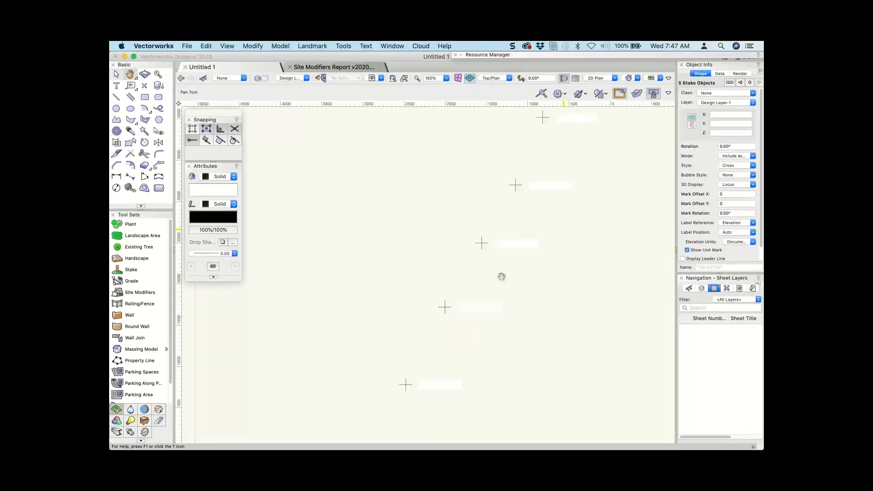
{"action": "scroll", "coordinate": [500, 275], "scroll_direction": "down", "scroll_amount": 1}
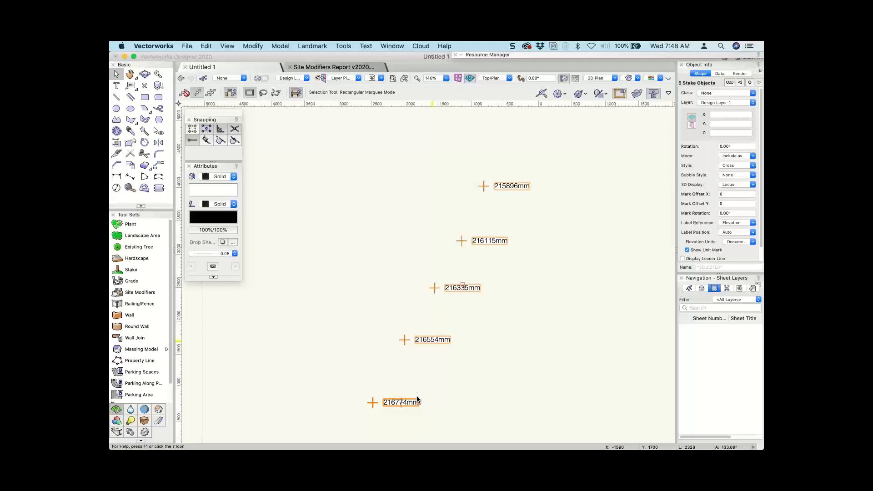
{"action": "left_click", "coordinate": [512, 187]}
{"action": "left_click", "coordinate": [405, 400]}
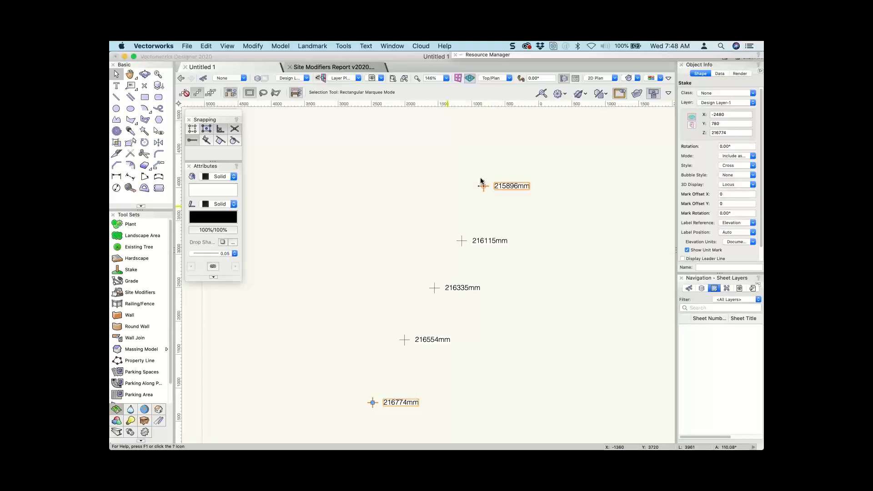
Look up the 3D align and distribute command used to space objects between two end points
{"action": "scroll", "coordinate": [481, 181], "scroll_direction": "down", "scroll_amount": 2}
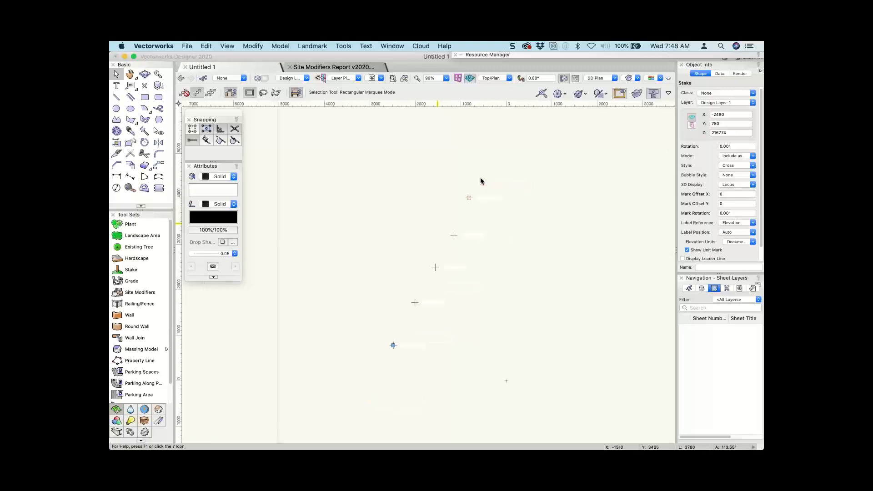
{"action": "scroll", "coordinate": [481, 181], "scroll_direction": "down", "scroll_amount": 2}
{"action": "left_click", "coordinate": [312, 45]}
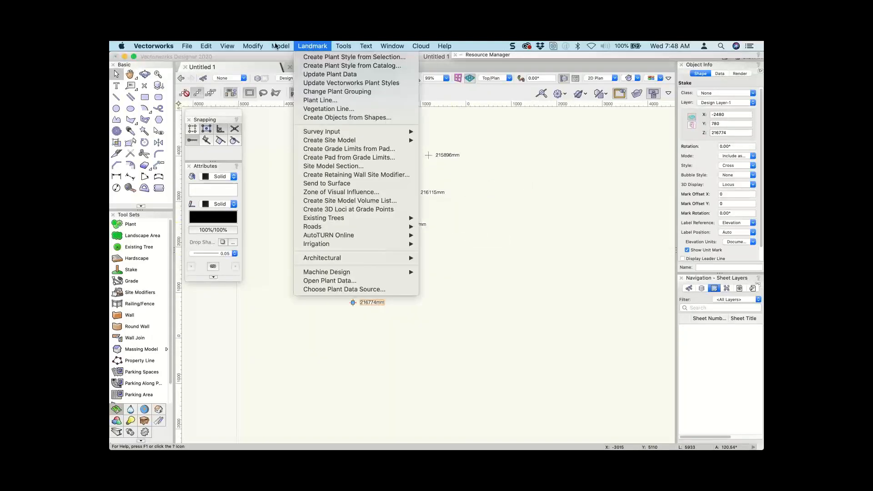
{"action": "mouse_move", "coordinate": [253, 46]}
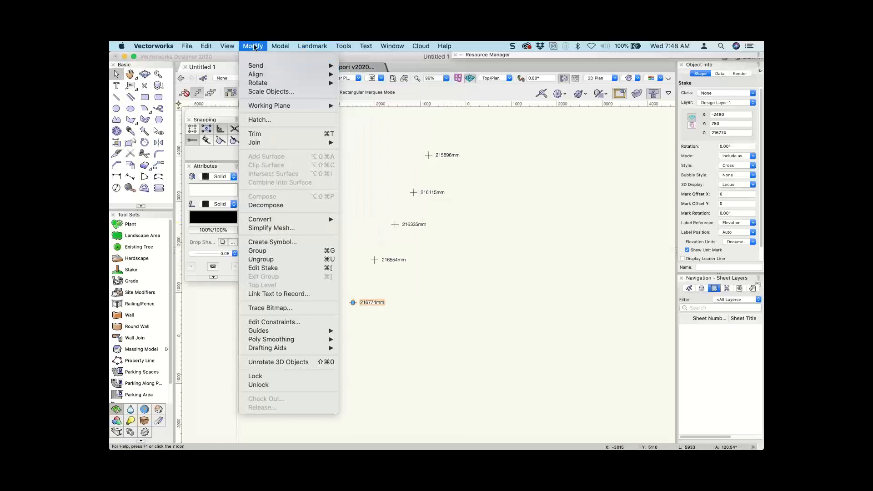
{"action": "mouse_move", "coordinate": [272, 75]}
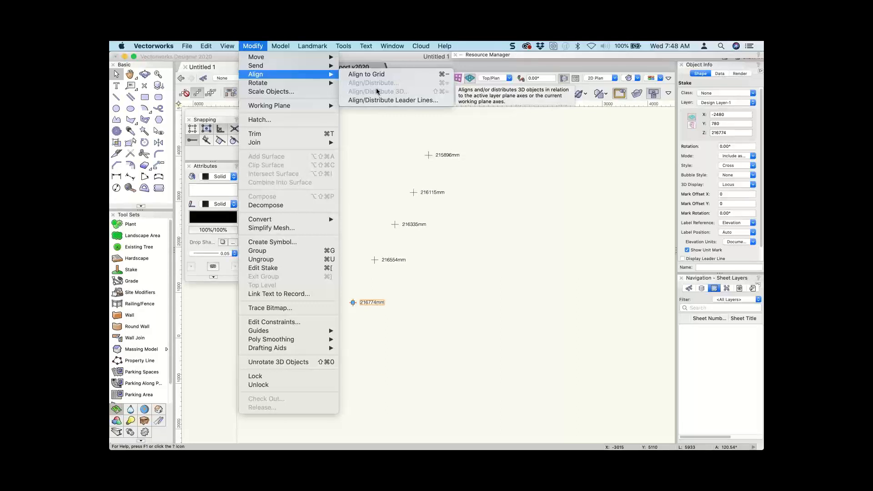
{"action": "left_click", "coordinate": [370, 130]}
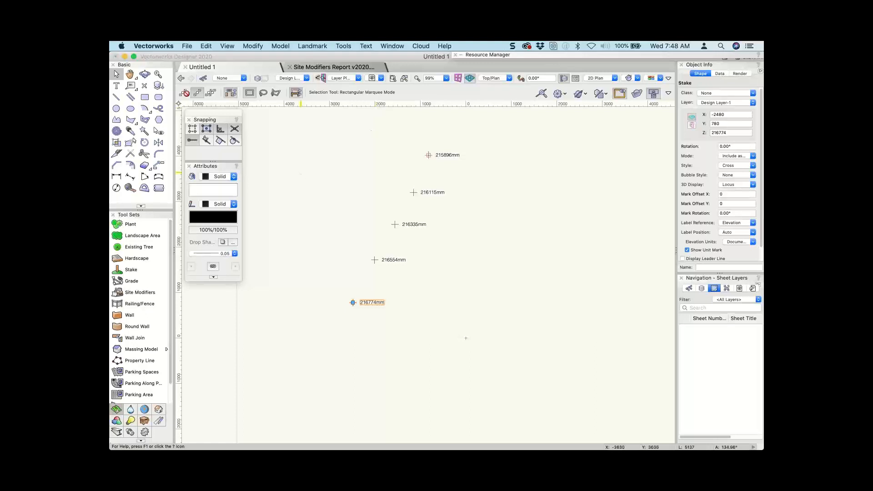
Switch to Vectorworks, activate the Plant tool in the Site Modifiers Report drawing and fit the whole site model in view
{"action": "key", "text": "super+Tab"}
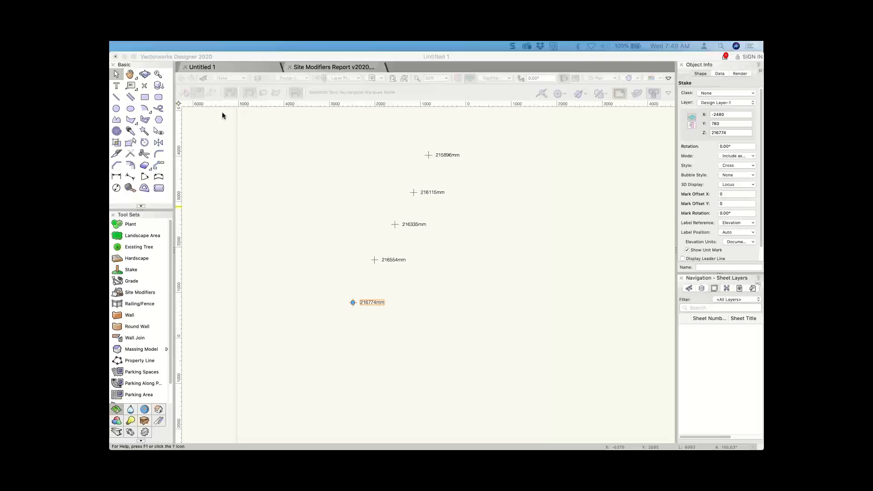
{"action": "left_click", "coordinate": [346, 66]}
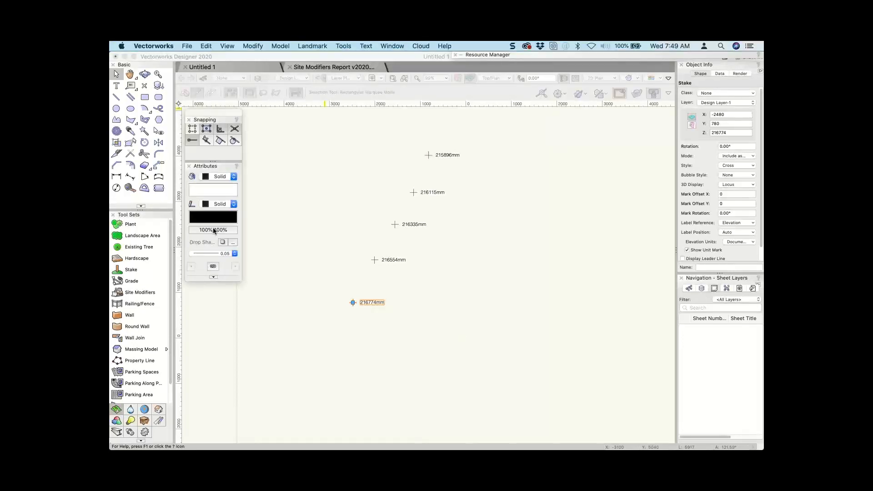
{"action": "left_click", "coordinate": [144, 225]}
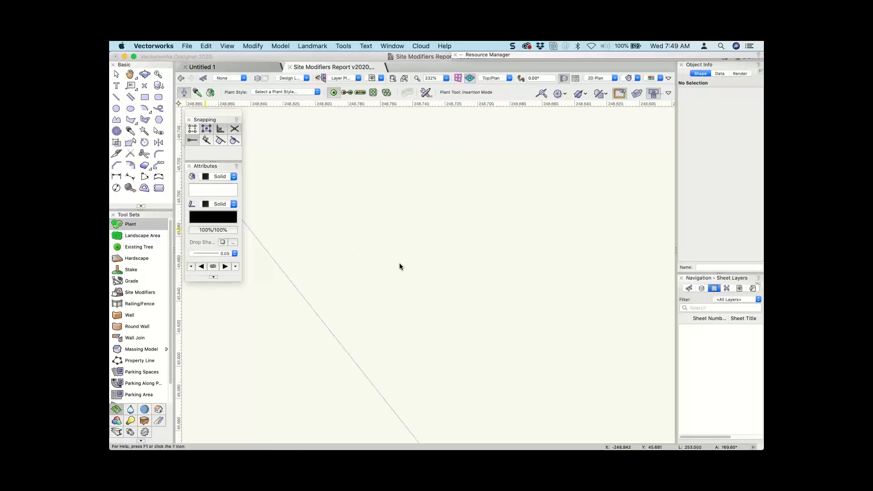
{"action": "scroll", "coordinate": [405, 255], "scroll_direction": "down", "scroll_amount": 1}
{"action": "scroll", "coordinate": [404, 255], "scroll_direction": "down", "scroll_amount": 3}
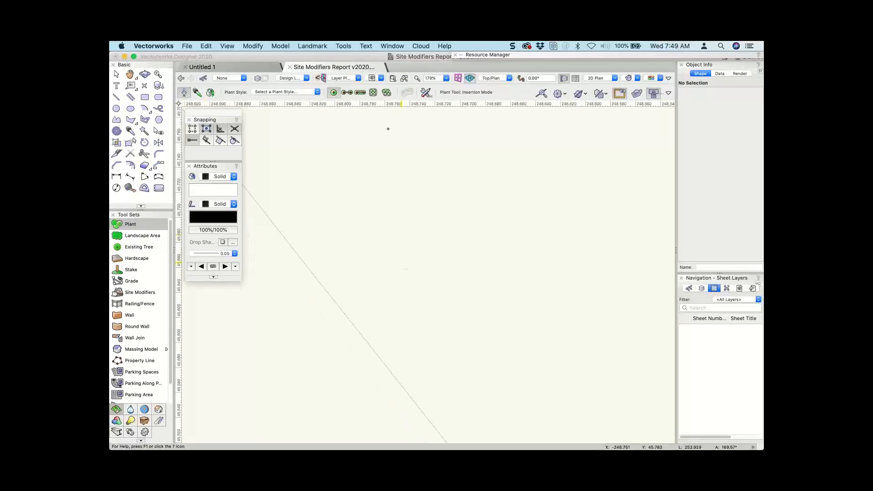
{"action": "scroll", "coordinate": [417, 177], "scroll_direction": "down", "scroll_amount": 6}
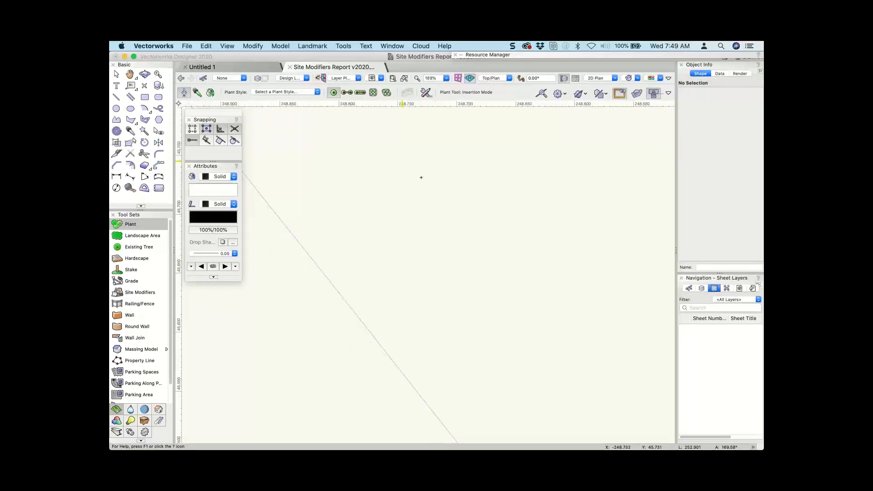
{"action": "scroll", "coordinate": [424, 180], "scroll_direction": "down", "scroll_amount": 10}
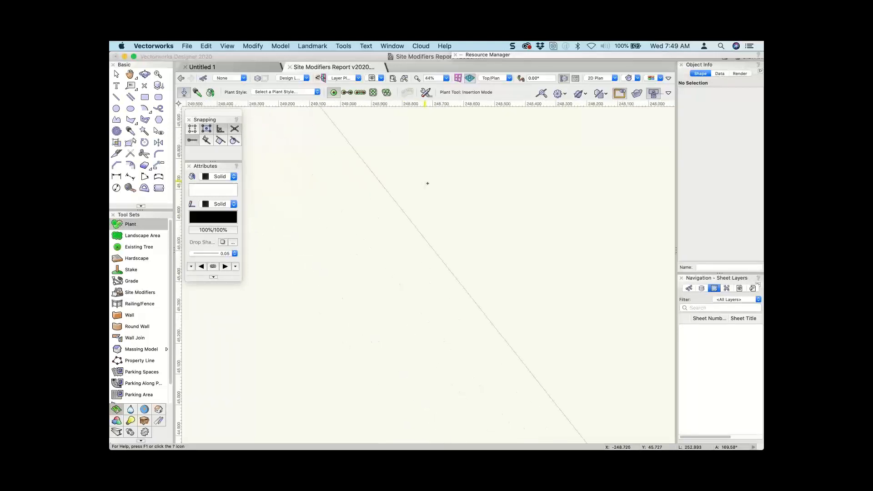
{"action": "scroll", "coordinate": [433, 190], "scroll_direction": "down", "scroll_amount": 2}
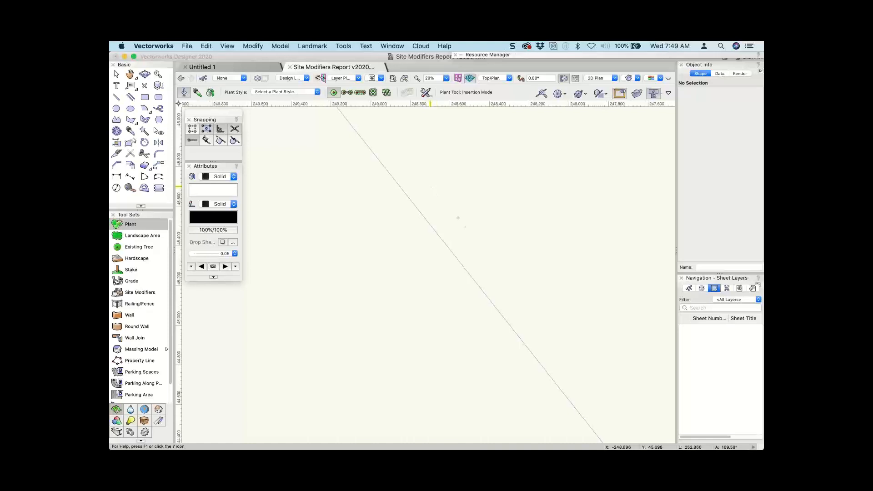
{"action": "scroll", "coordinate": [413, 214], "scroll_direction": "down", "scroll_amount": 5}
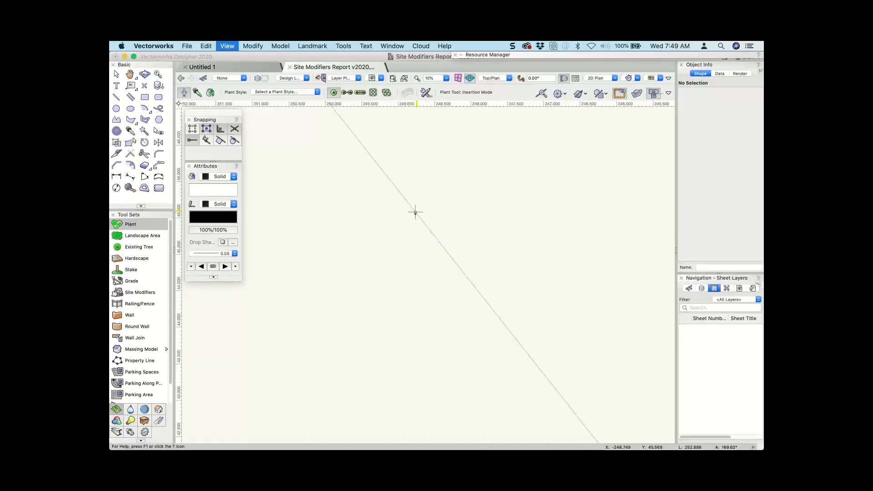
{"action": "key", "text": "super+6"}
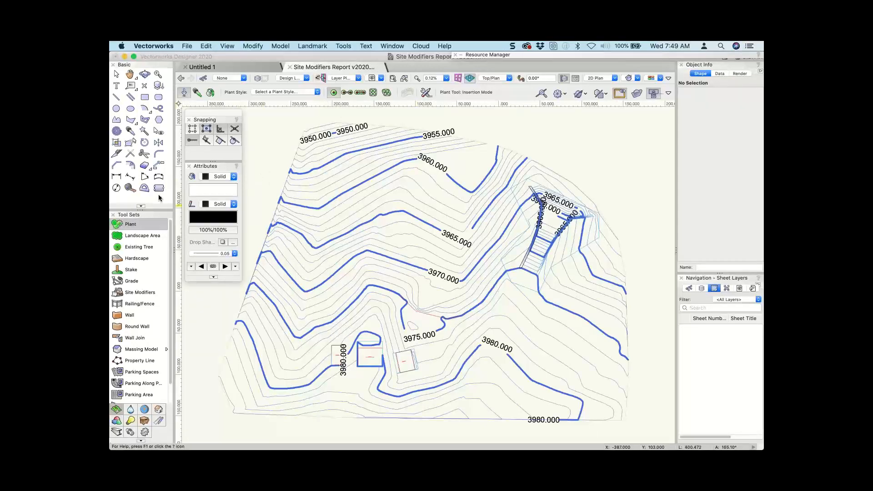
Choose the Phoenix canariensis plant style from the Palm_Cycad library for the Plant tool
{"action": "left_click", "coordinate": [296, 92]}
{"action": "scroll", "coordinate": [412, 195], "scroll_direction": "down", "scroll_amount": 3}
{"action": "scroll", "coordinate": [413, 202], "scroll_direction": "down", "scroll_amount": 1}
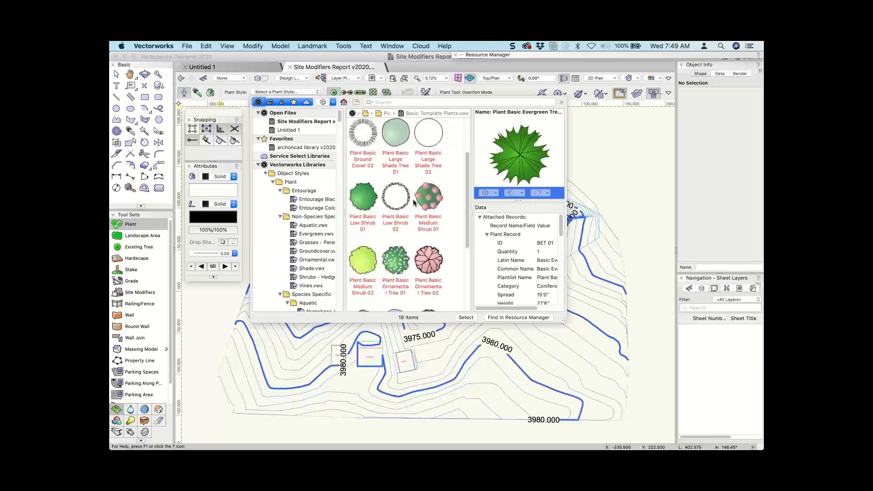
{"action": "scroll", "coordinate": [412, 199], "scroll_direction": "down", "scroll_amount": 5}
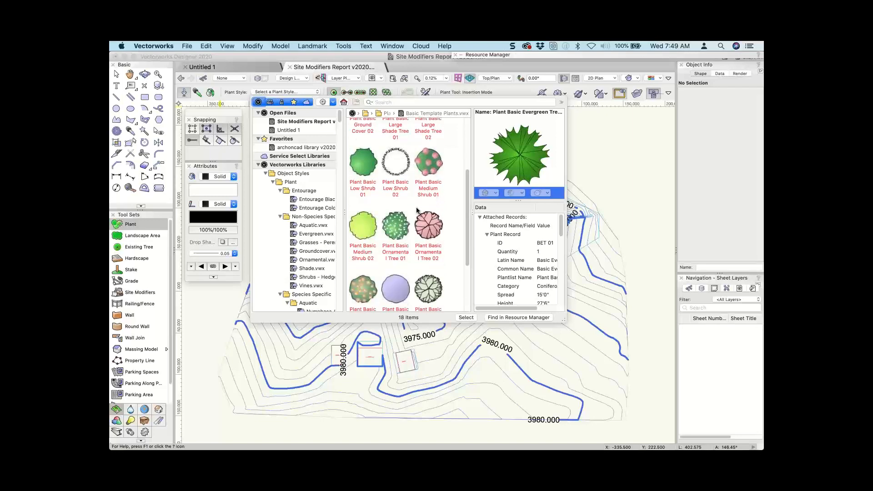
{"action": "left_click", "coordinate": [317, 251]}
{"action": "scroll", "coordinate": [322, 250], "scroll_direction": "down", "scroll_amount": 10}
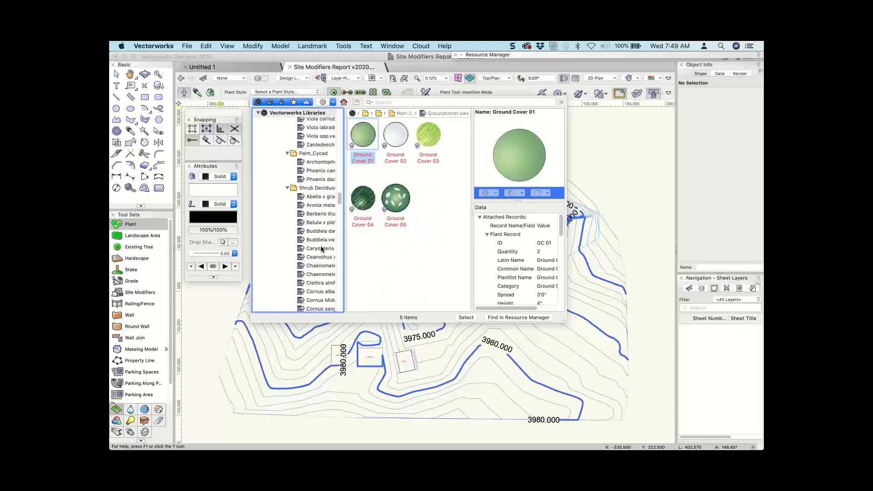
{"action": "scroll", "coordinate": [322, 250], "scroll_direction": "down", "scroll_amount": 15}
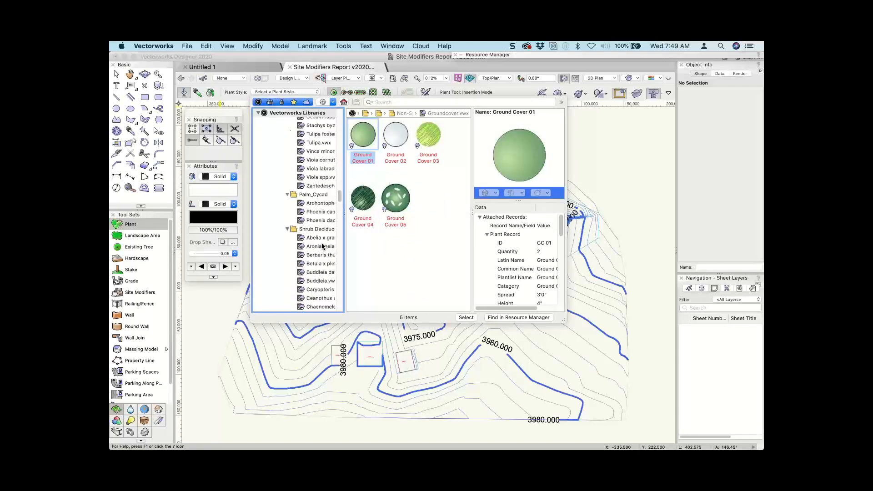
{"action": "left_click", "coordinate": [317, 204]}
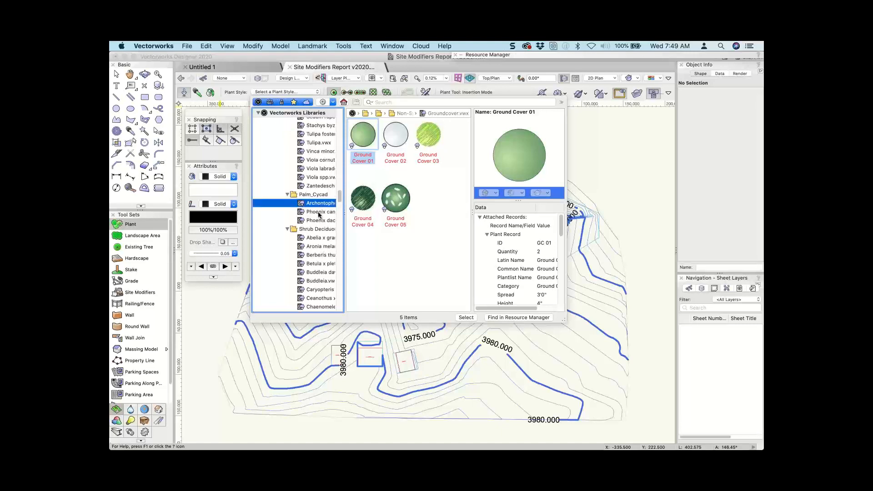
{"action": "left_click", "coordinate": [320, 213]}
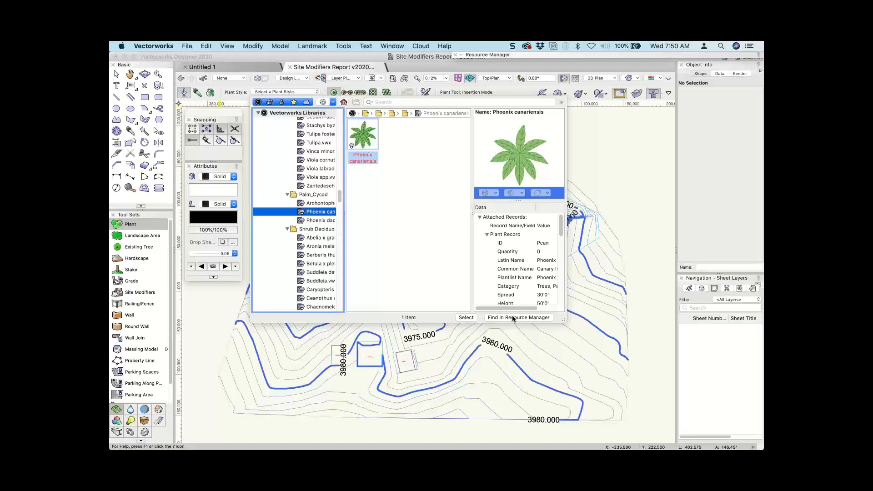
{"action": "left_click", "coordinate": [465, 318]}
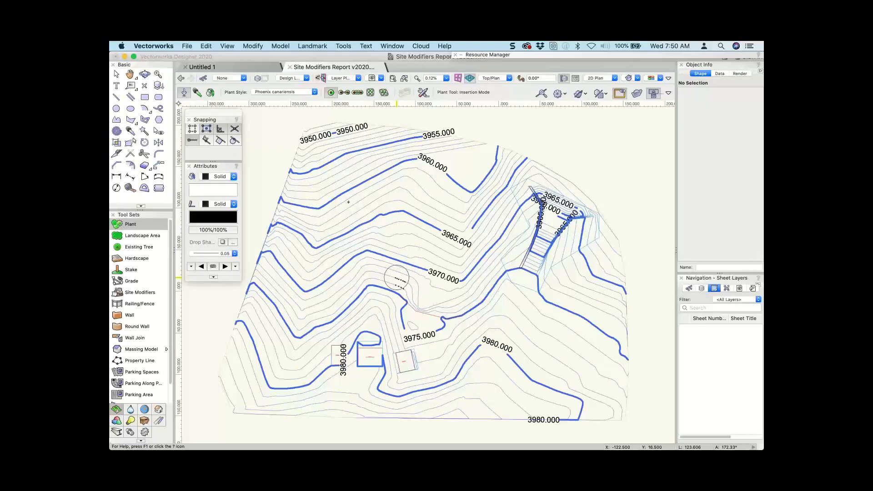
Place two Phoenix canariensis palms just below the 3960 contour, inspect them in 3D, and return to the plan view
{"action": "left_click", "coordinate": [313, 217]}
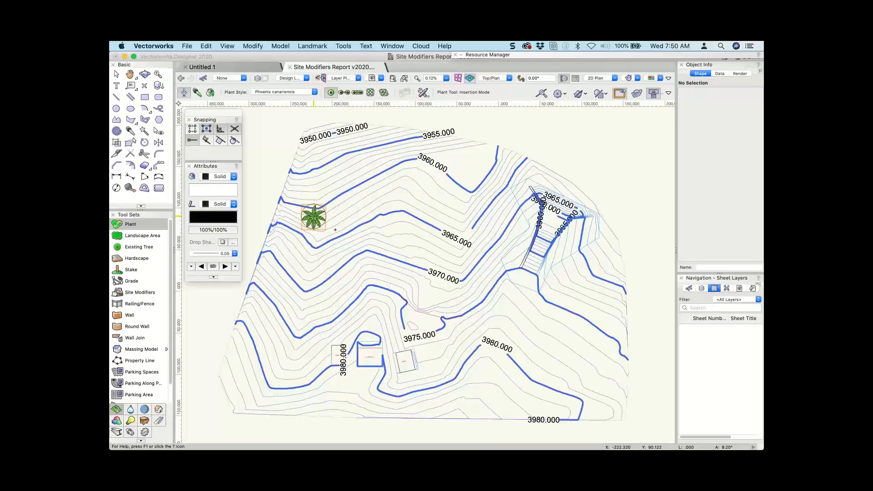
{"action": "left_click", "coordinate": [335, 230]}
{"action": "key", "text": "super+7"}
{"action": "key", "text": "super+shift+g"}
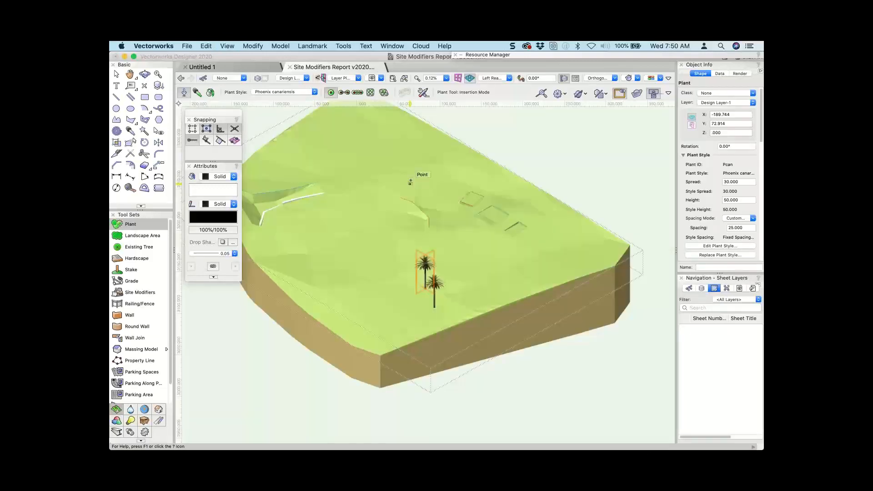
{"action": "key", "text": "super+5"}
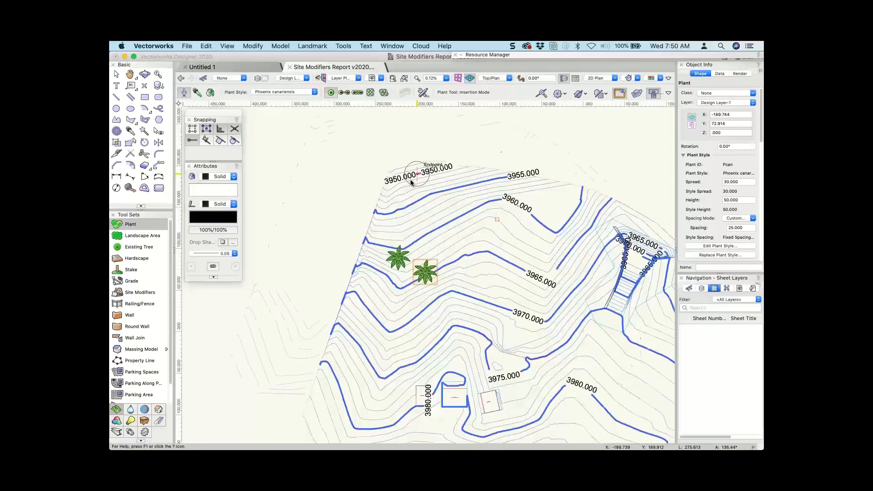
{"action": "key", "text": "x"}
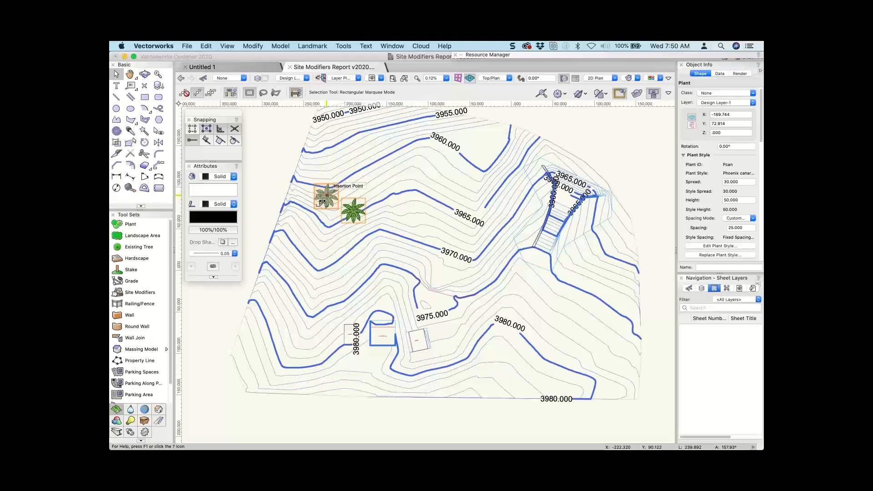
Set the Plant tool to the Acer campestre style from the Tree Deciduous library and change its placement mode
{"action": "left_click", "coordinate": [134, 226]}
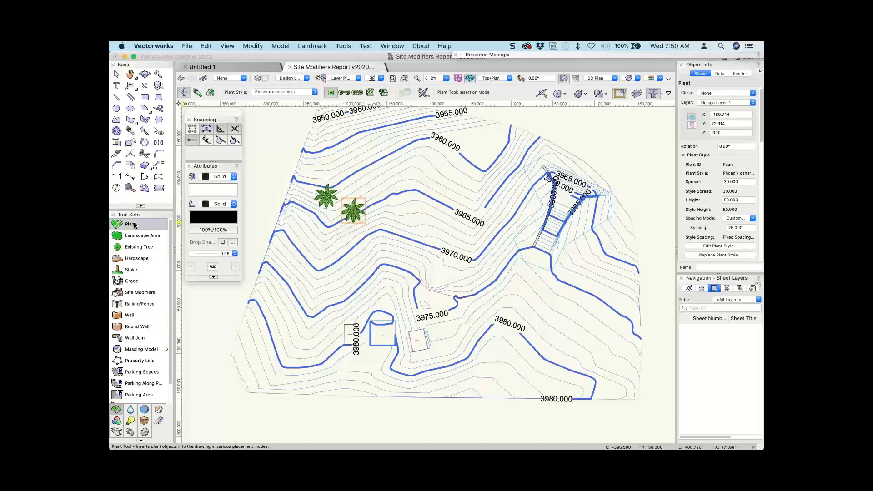
{"action": "left_click", "coordinate": [290, 92]}
{"action": "left_click", "coordinate": [280, 149]}
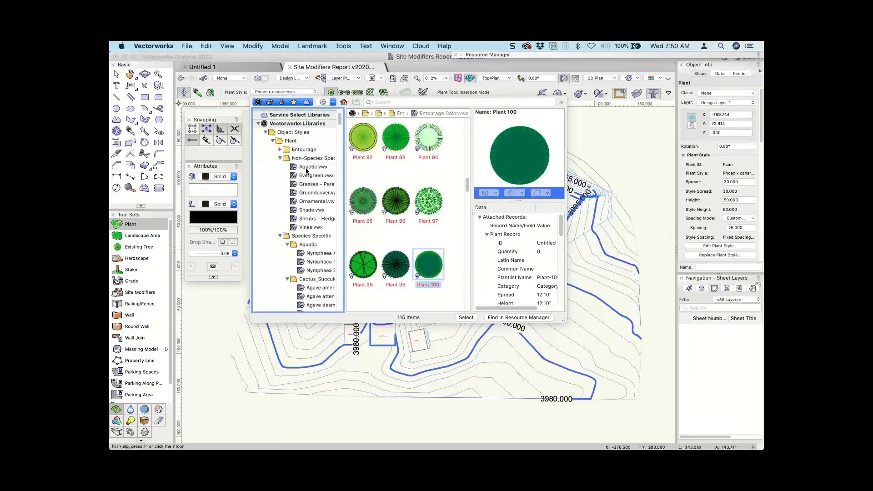
{"action": "left_click", "coordinate": [307, 167]}
{"action": "scroll", "coordinate": [308, 202], "scroll_direction": "down", "scroll_amount": 10}
{"action": "scroll", "coordinate": [311, 211], "scroll_direction": "down", "scroll_amount": 8}
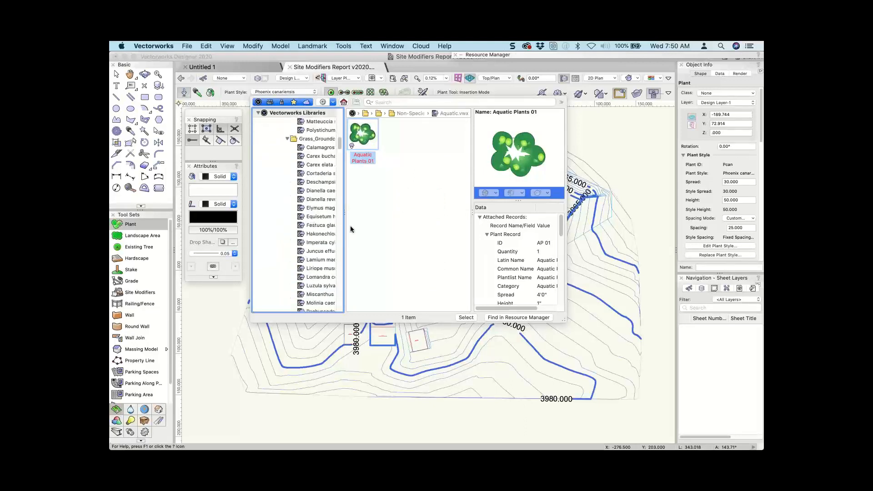
{"action": "left_click_drag", "start_coordinate": [345, 212], "coordinate": [371, 161]}
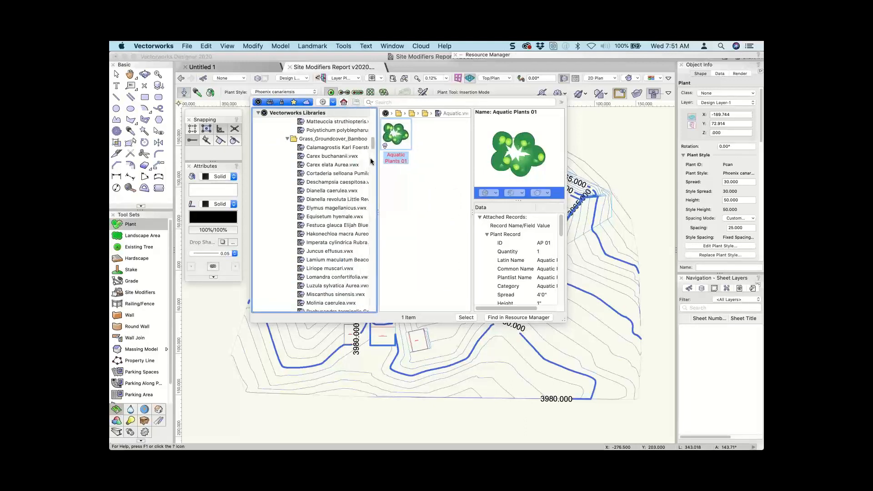
{"action": "scroll", "coordinate": [376, 164], "scroll_direction": "down", "scroll_amount": 15}
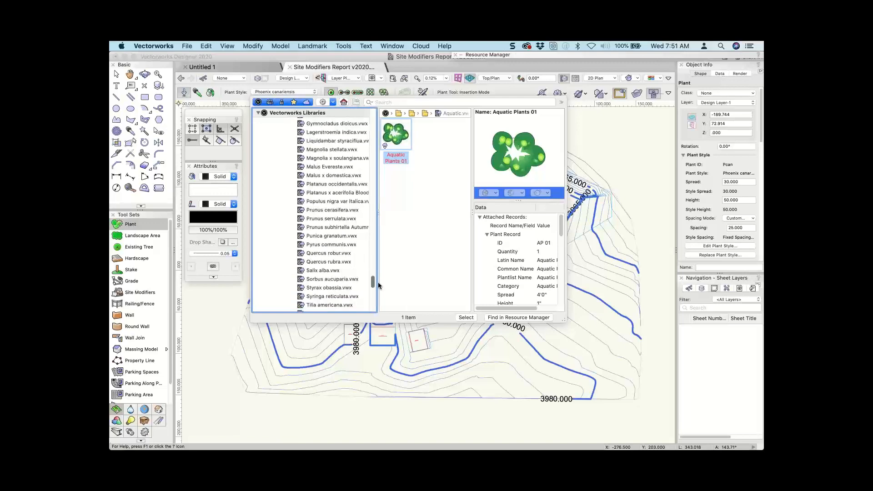
{"action": "scroll", "coordinate": [379, 257], "scroll_direction": "down", "scroll_amount": 2}
{"action": "scroll", "coordinate": [379, 258], "scroll_direction": "down", "scroll_amount": 1}
{"action": "left_click", "coordinate": [327, 217]}
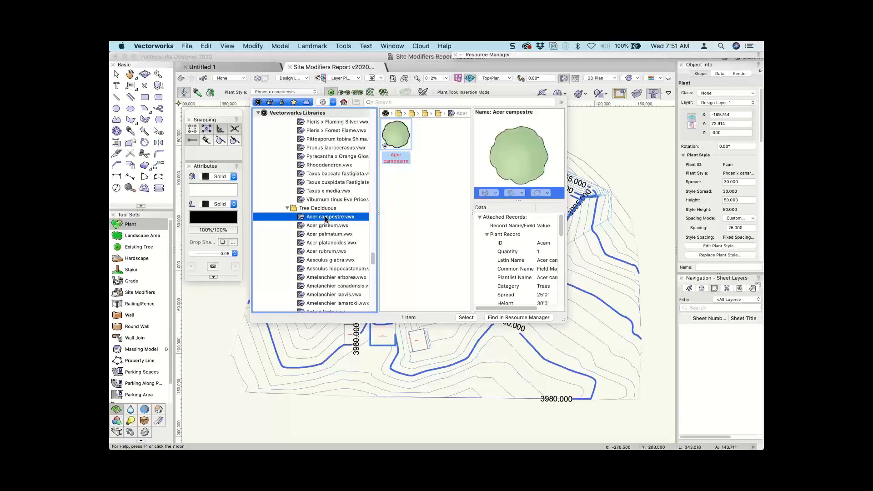
{"action": "left_click", "coordinate": [465, 317]}
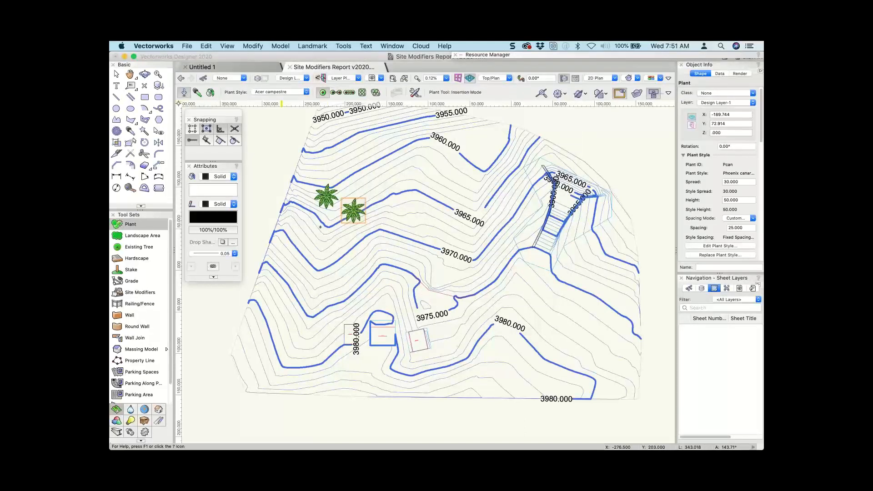
{"action": "left_click", "coordinate": [336, 92]}
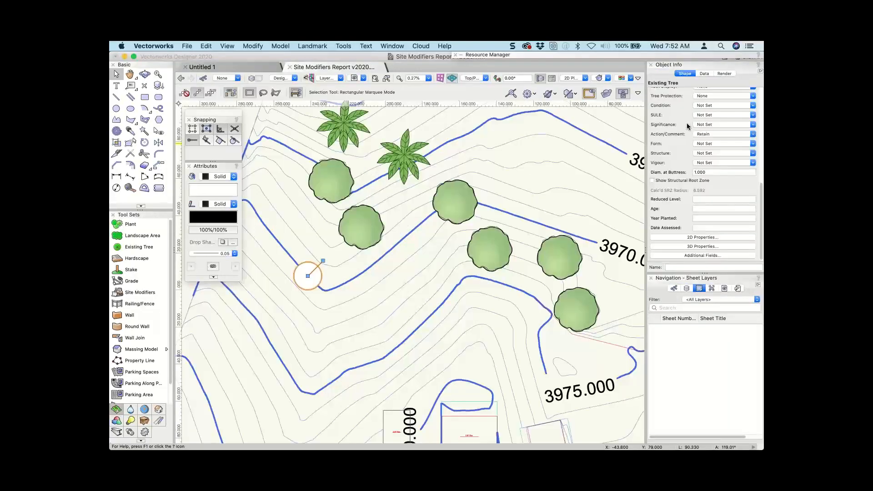
Switch to Safari and search the archoncad knowledgebase for "plan"
{"action": "left_click", "coordinate": [412, 271]}
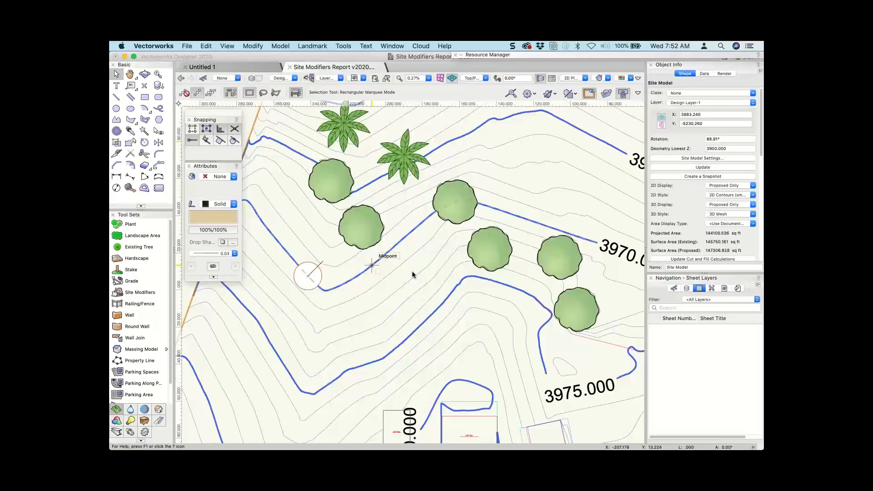
{"action": "key", "text": "super+Tab"}
{"action": "key", "text": "super+Tab"}
{"action": "key", "text": "super+Tab"}
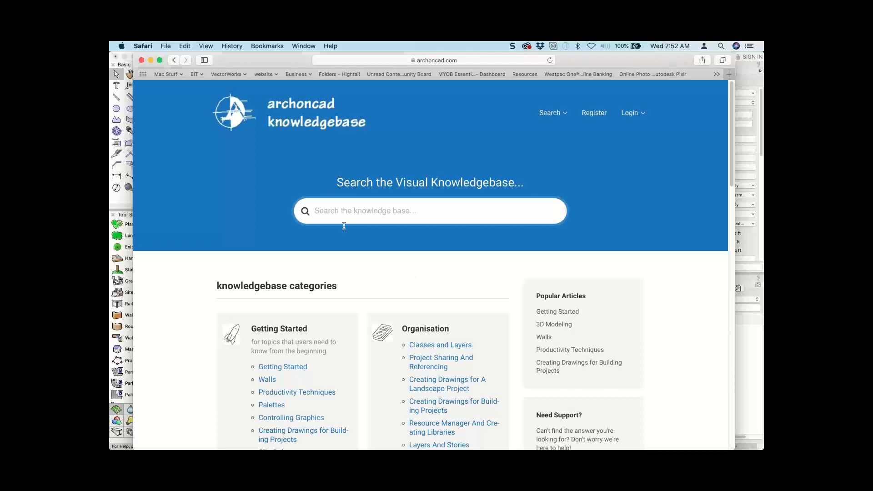
{"action": "type", "text": "planr"}
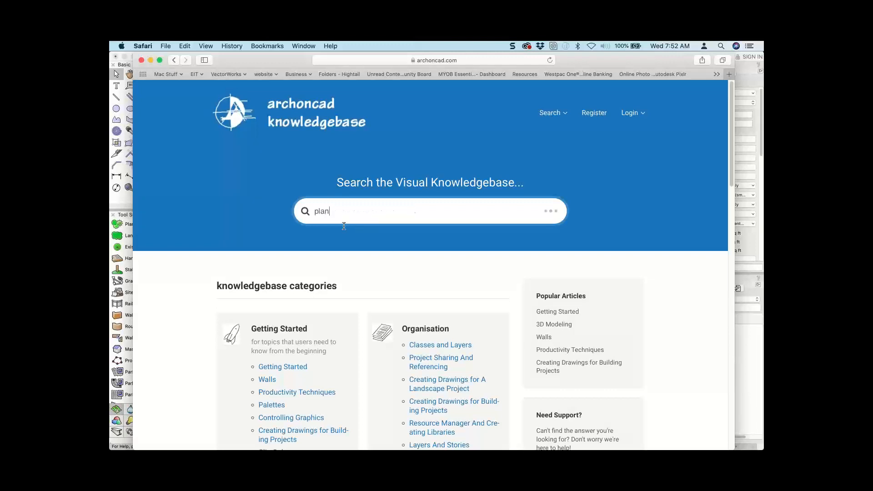
{"action": "key", "text": "BackSpace"}
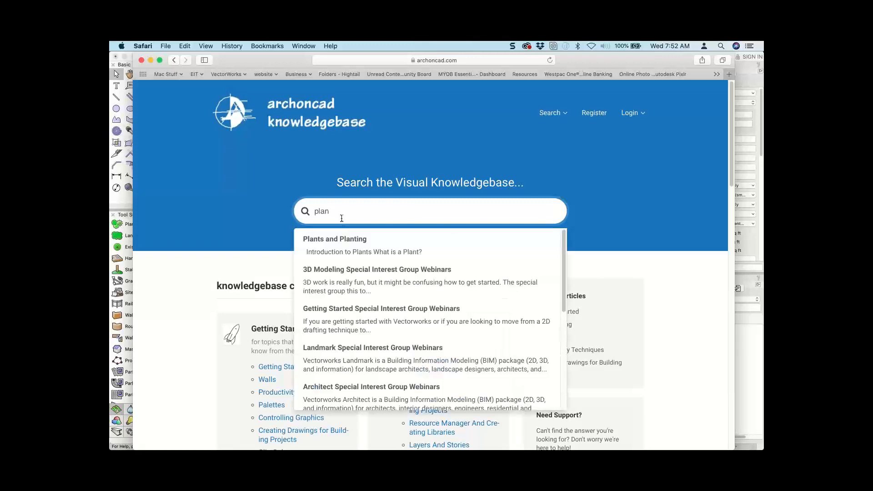
Open the Plants and Planting article and look over its introduction to plants
{"action": "left_click", "coordinate": [361, 251]}
{"action": "scroll", "coordinate": [349, 250], "scroll_direction": "down", "scroll_amount": 5}
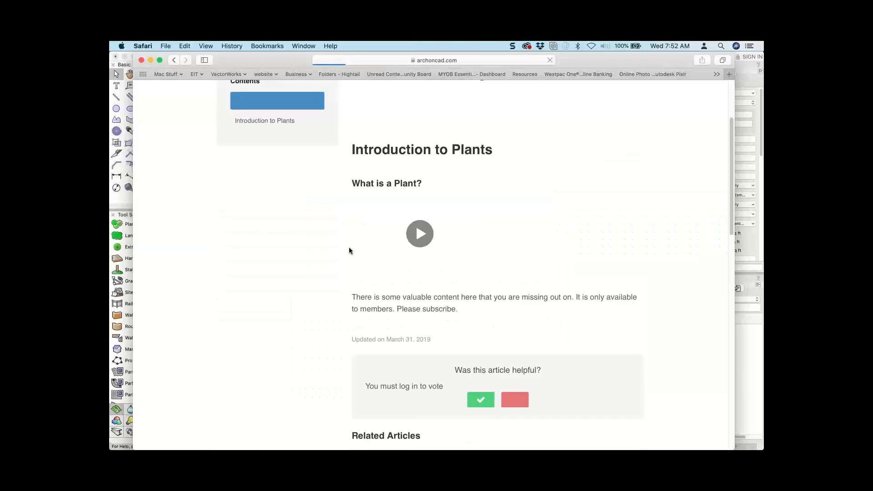
{"action": "scroll", "coordinate": [348, 248], "scroll_direction": "up", "scroll_amount": 5}
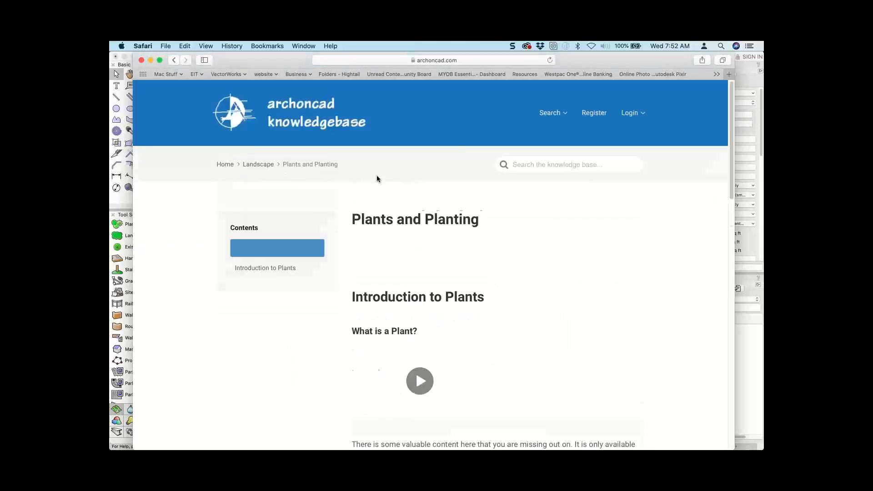